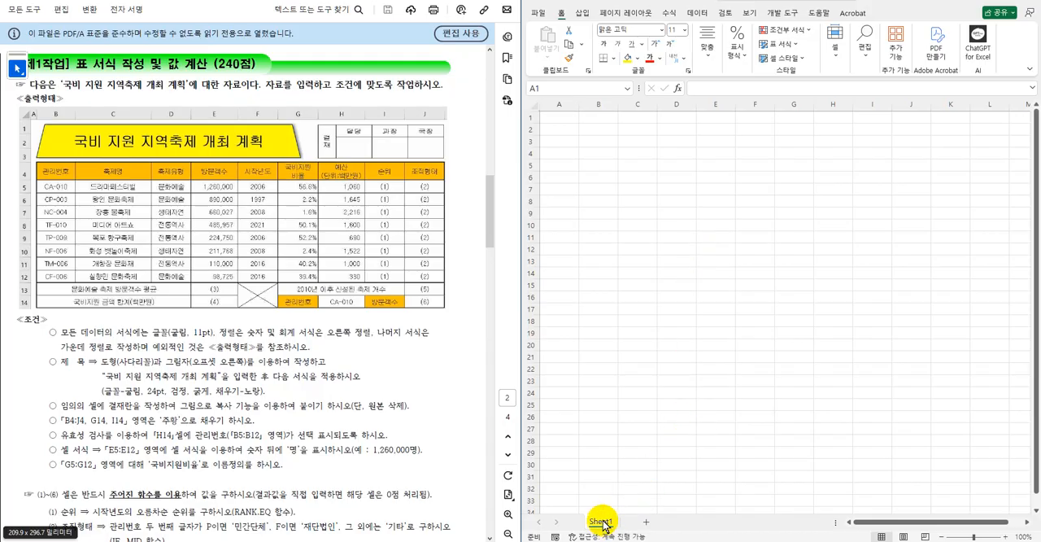
# Add two worksheets after Sheet1 and group all three sheets for simultaneous editing.
pyautogui.click(648, 522)
pyautogui.click(648, 522)
pyautogui.click(685, 525)
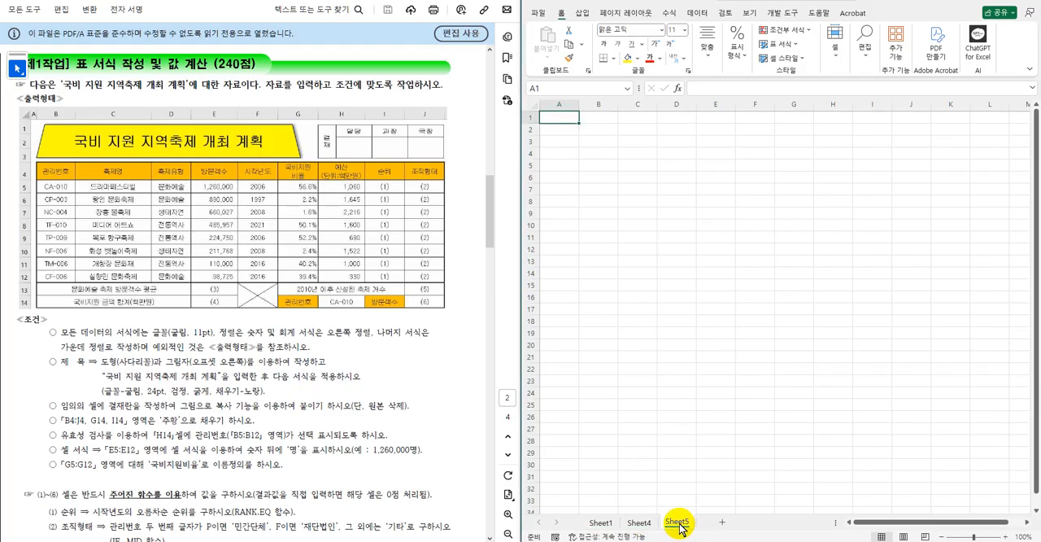
pyautogui.rightClick(680, 527)
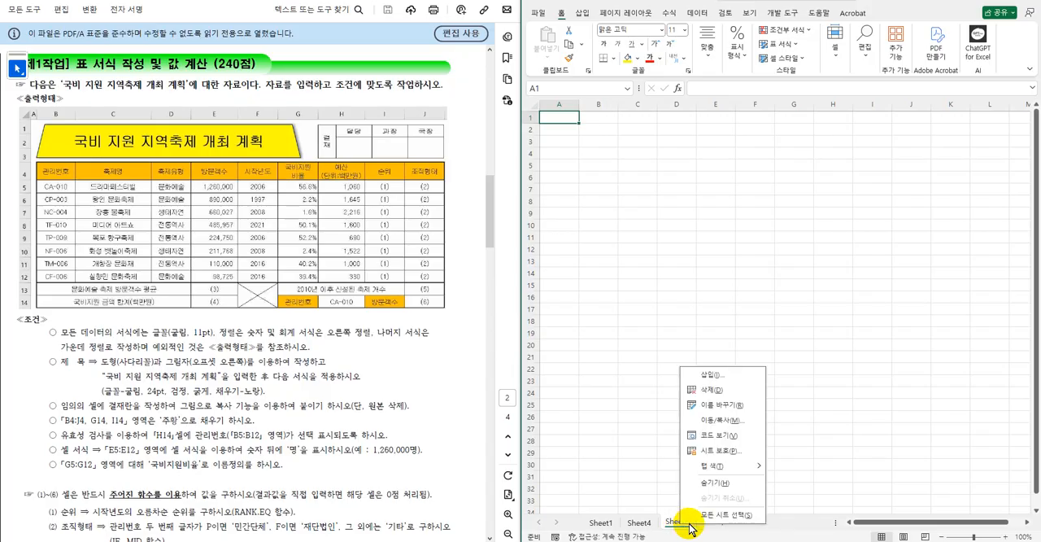
pyautogui.click(720, 516)
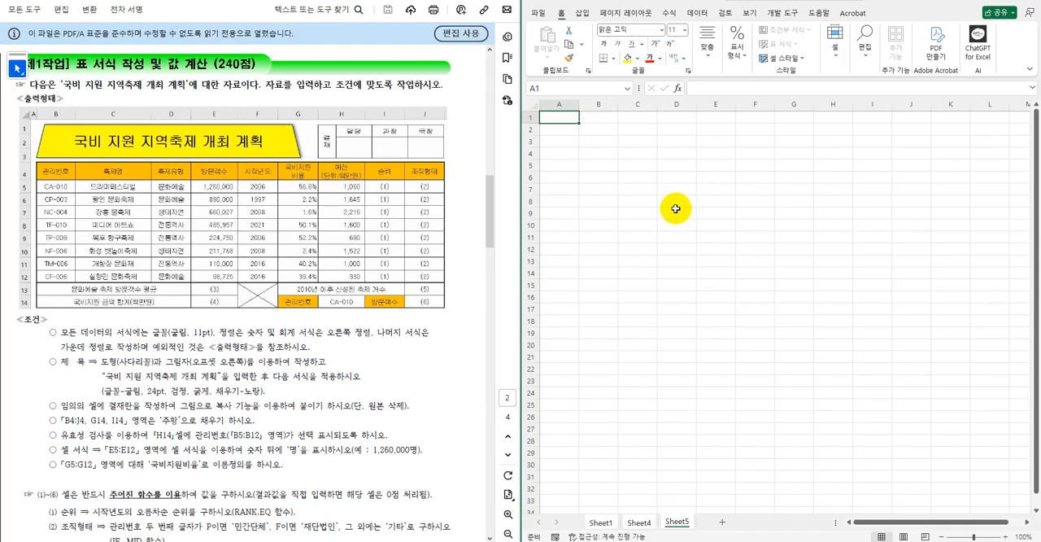
# Set the width of column A to 1 on the grouped sheets.
pyautogui.click(565, 103)
pyautogui.rightClick(565, 103)
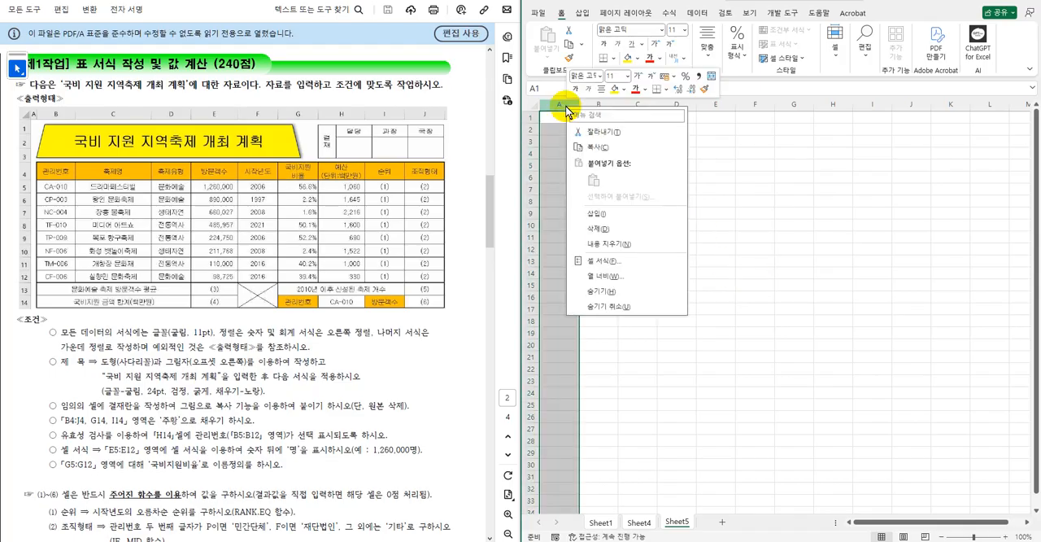
pyautogui.click(600, 279)
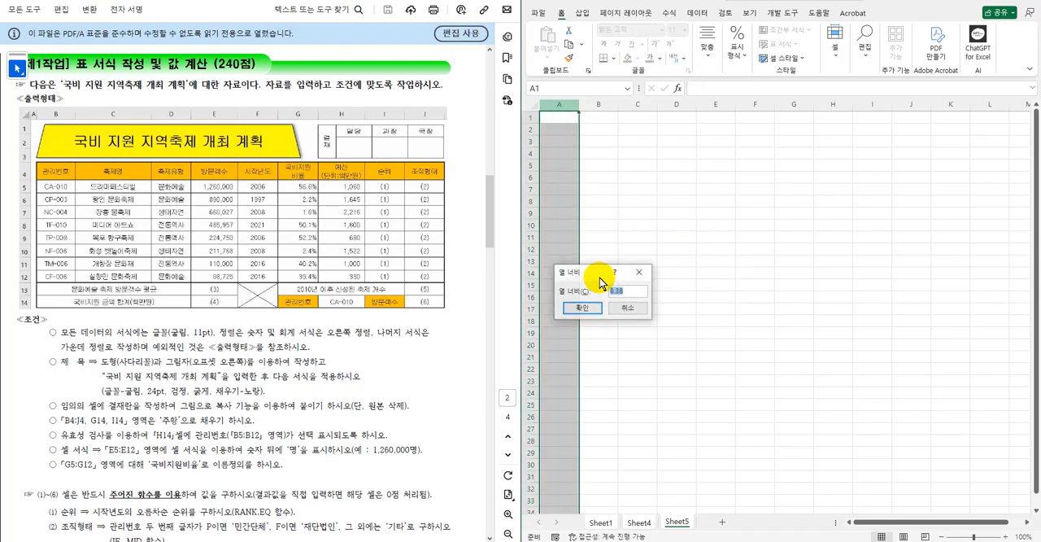
pyautogui.write('1')
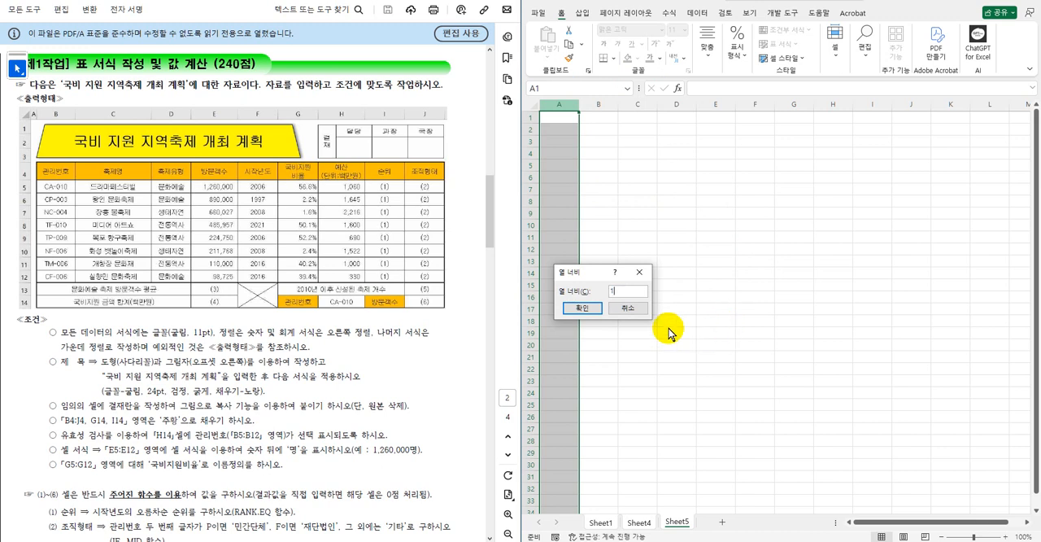
pyautogui.click(582, 308)
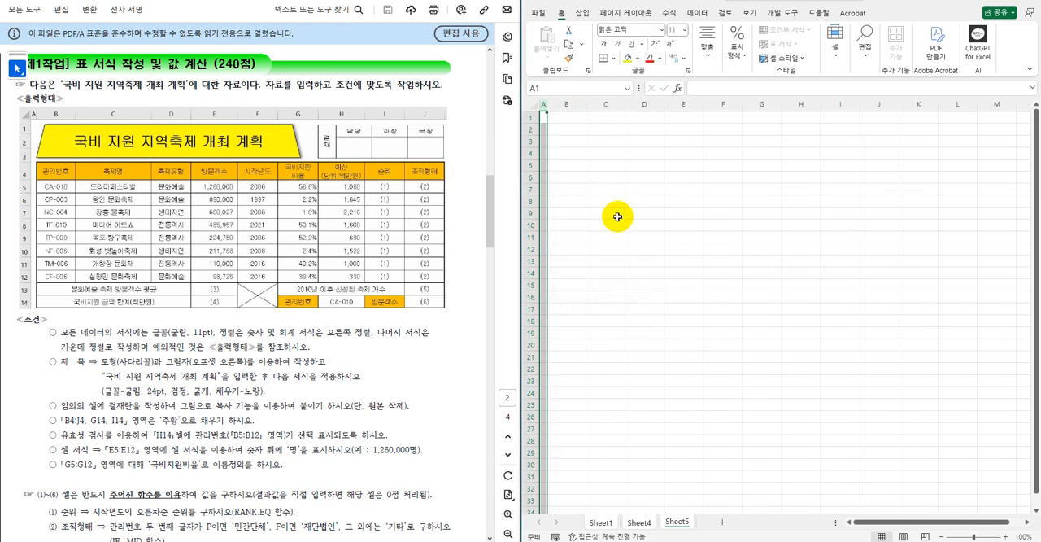
# Set every cell on the grouped sheets to the 굴림 font with centered horizontal alignment.
pyautogui.click(532, 104)
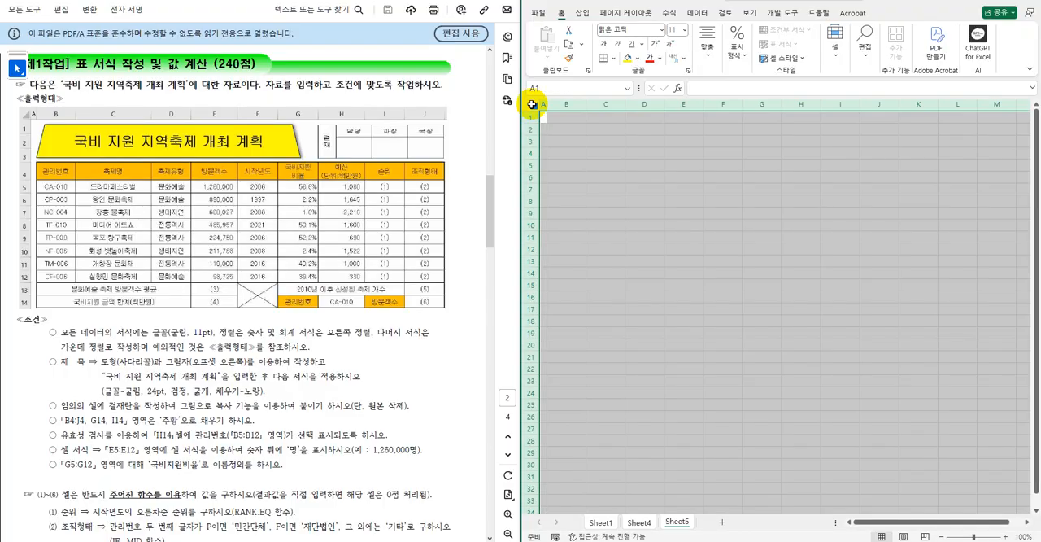
pyautogui.click(632, 29)
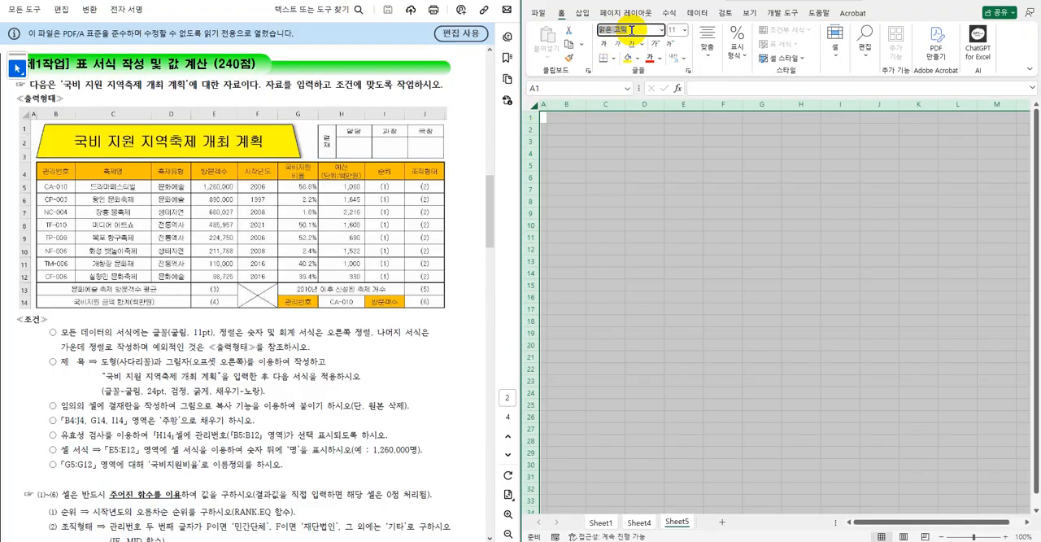
pyautogui.write('ㄱ')
pyautogui.press('Return')
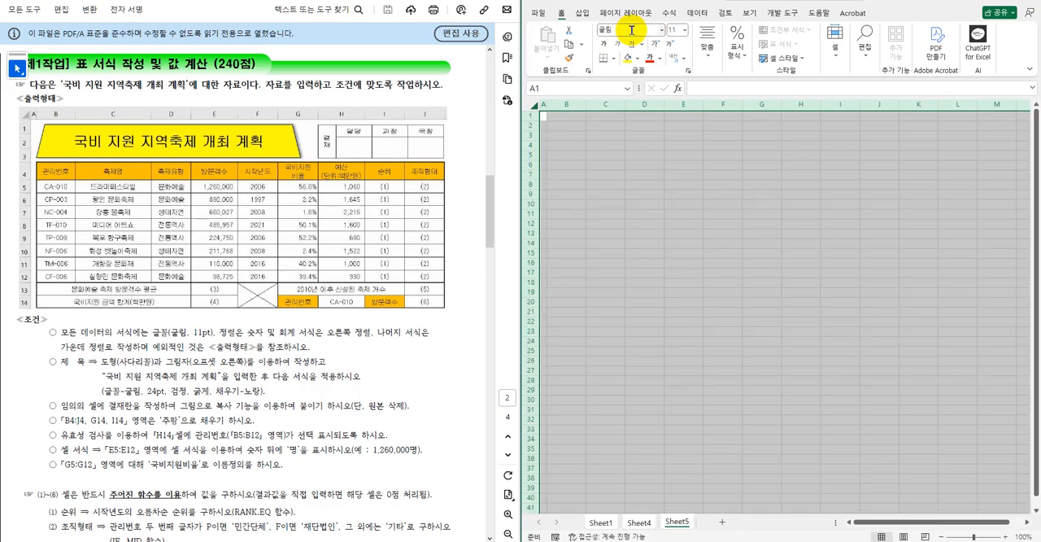
pyautogui.click(708, 58)
pyautogui.click(716, 107)
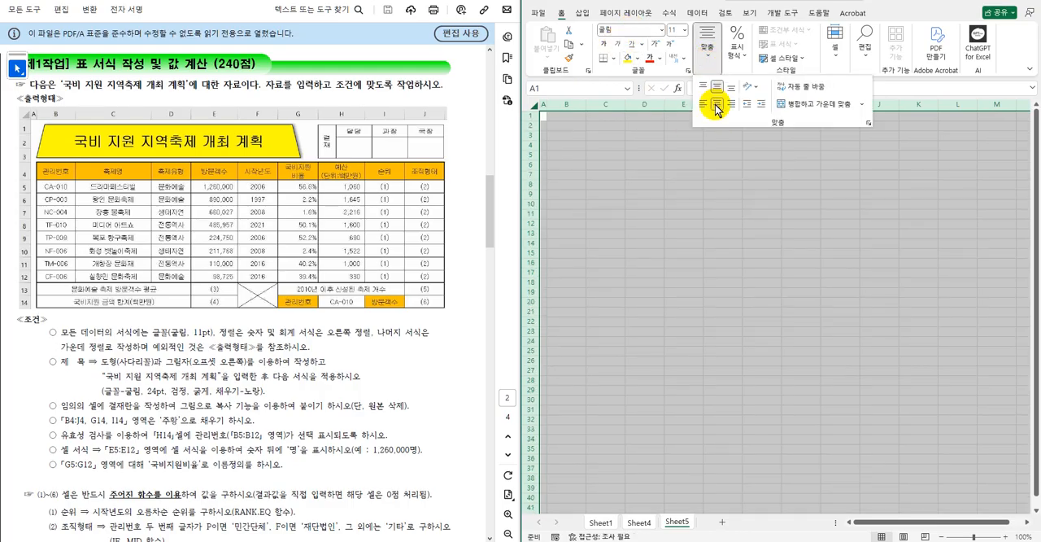
pyautogui.click(717, 210)
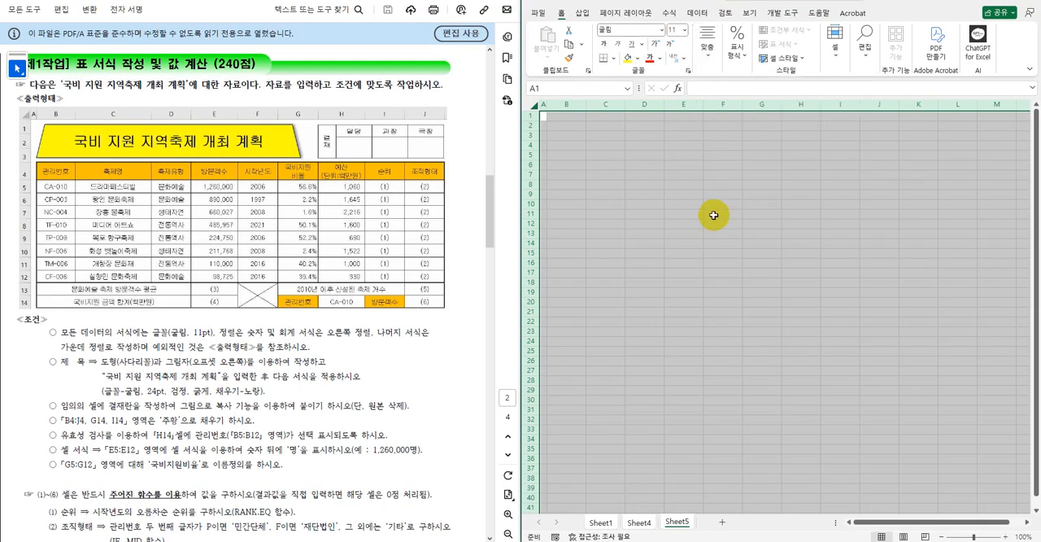
# Rename the three sheets in order as 제1작업, 제2작업 and 제3작업, and ungroup them.
pyautogui.doubleClick(677, 522)
pyautogui.write('제3작업')
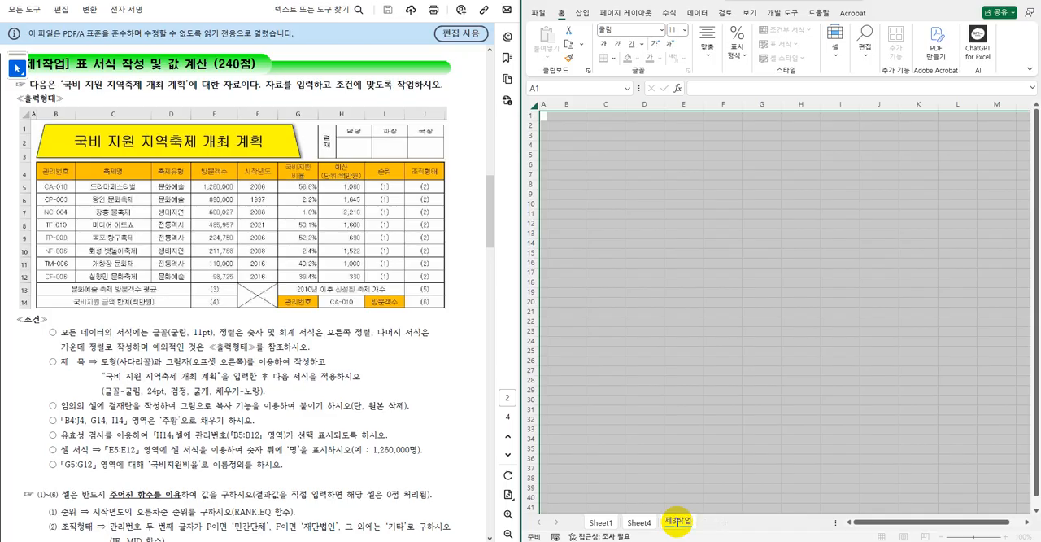
pyautogui.doubleClick(639, 521)
pyautogui.write('제2작업')
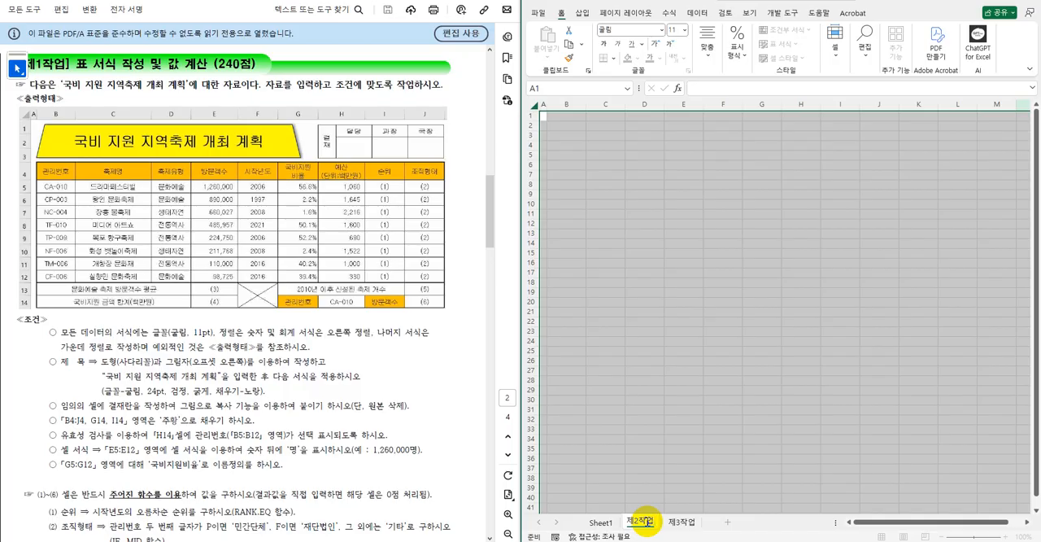
pyautogui.doubleClick(601, 521)
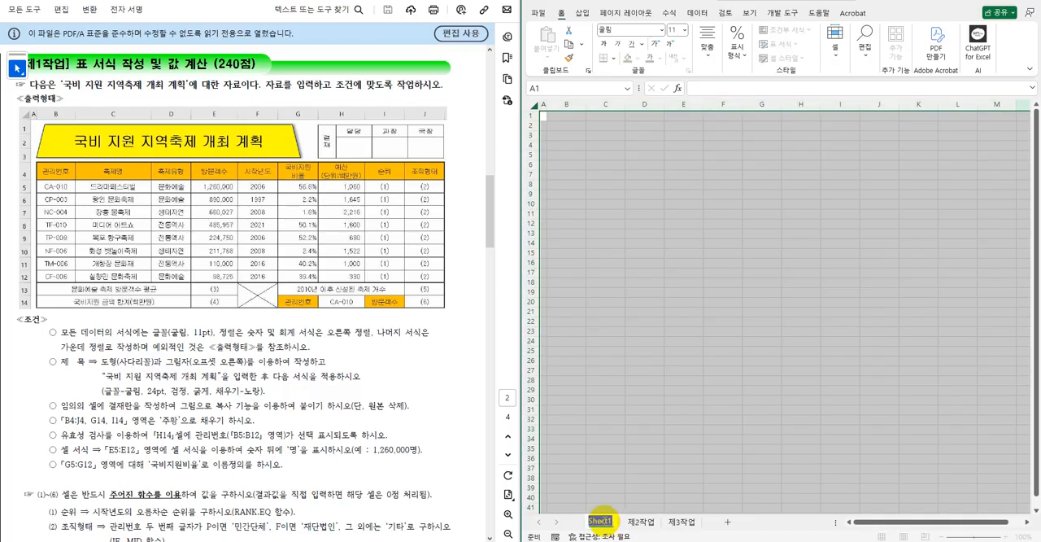
pyautogui.write('제1작업')
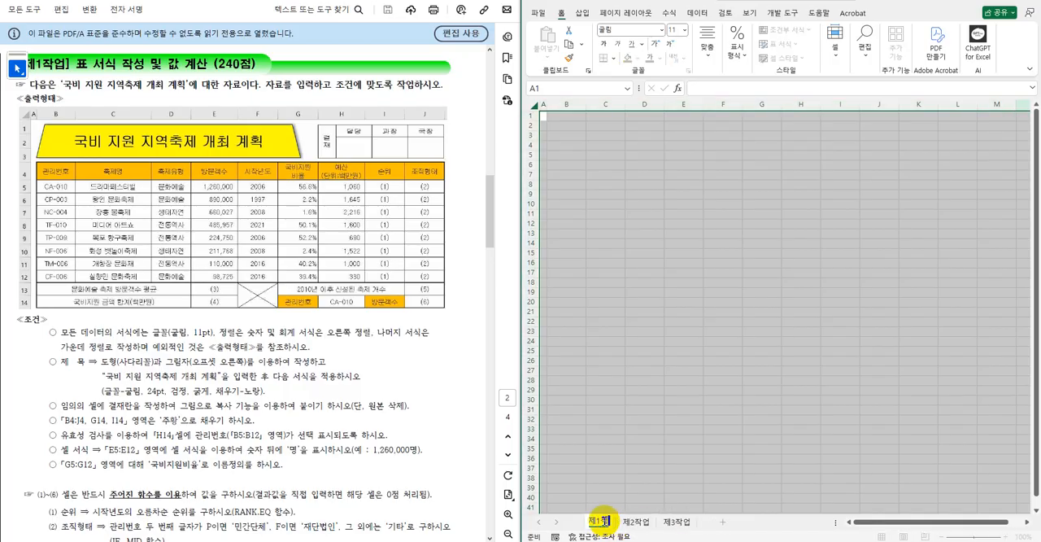
pyautogui.click(651, 409)
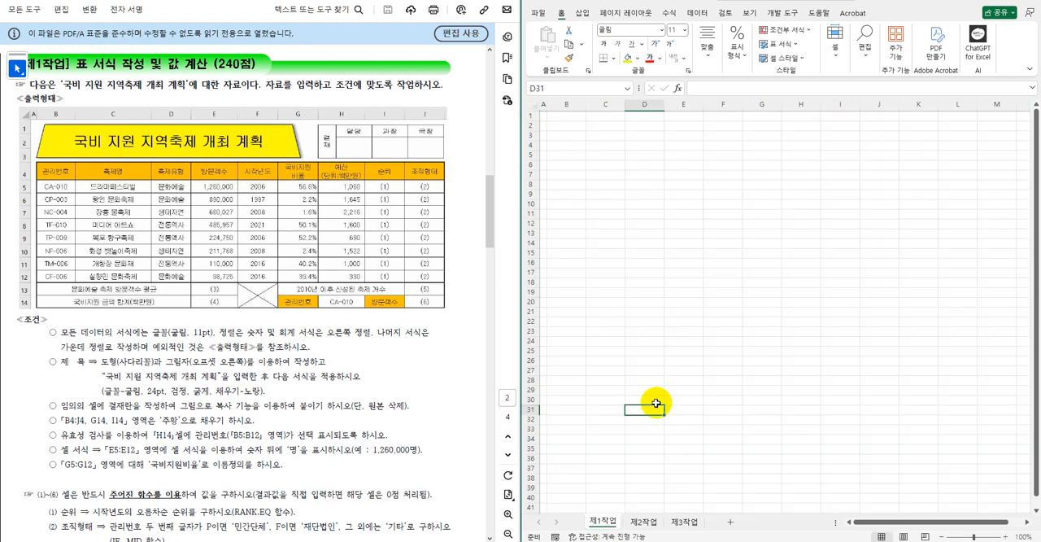
# Make rows 1 to 3 of the 제1작업 sheet slightly taller for the title area.
pyautogui.click(533, 118)
pyautogui.moveTo(533, 120); pyautogui.dragTo(532, 129)
pyautogui.click(634, 204)
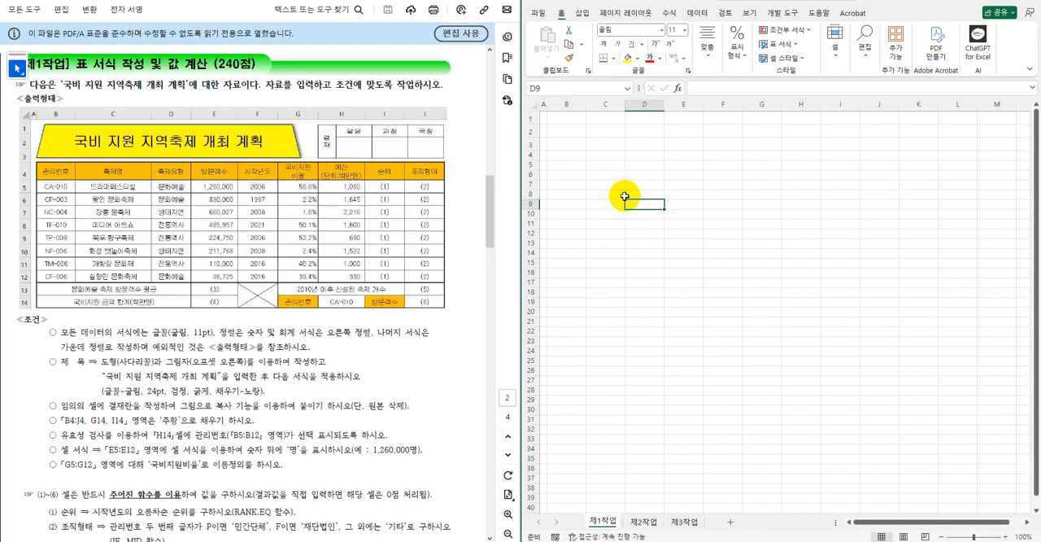
# Enter the table headings 관리번호 in B4 and 축제명 in C4.
pyautogui.scroll(1, 624, 196)
pyautogui.click(566, 163)
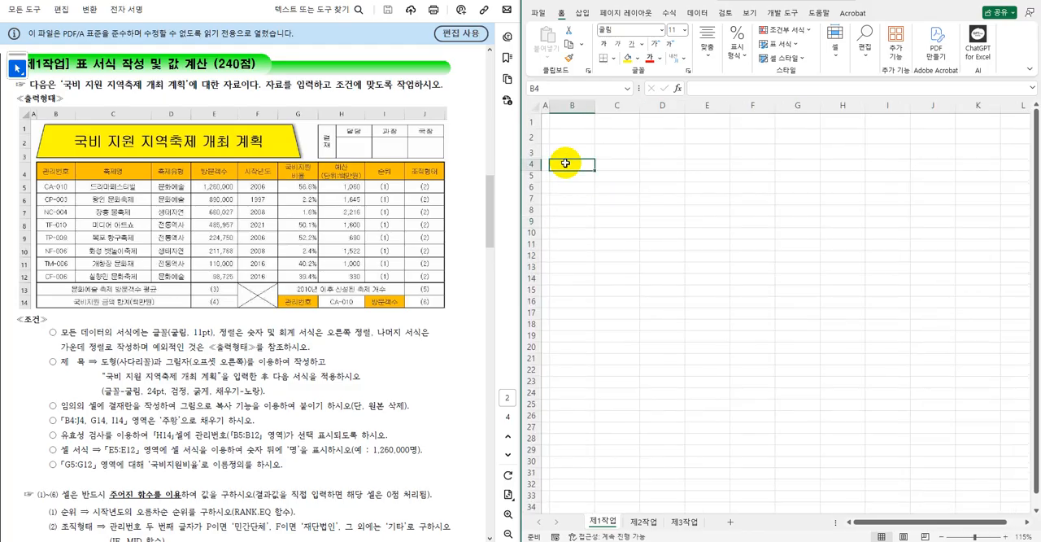
pyautogui.write('관리번호')
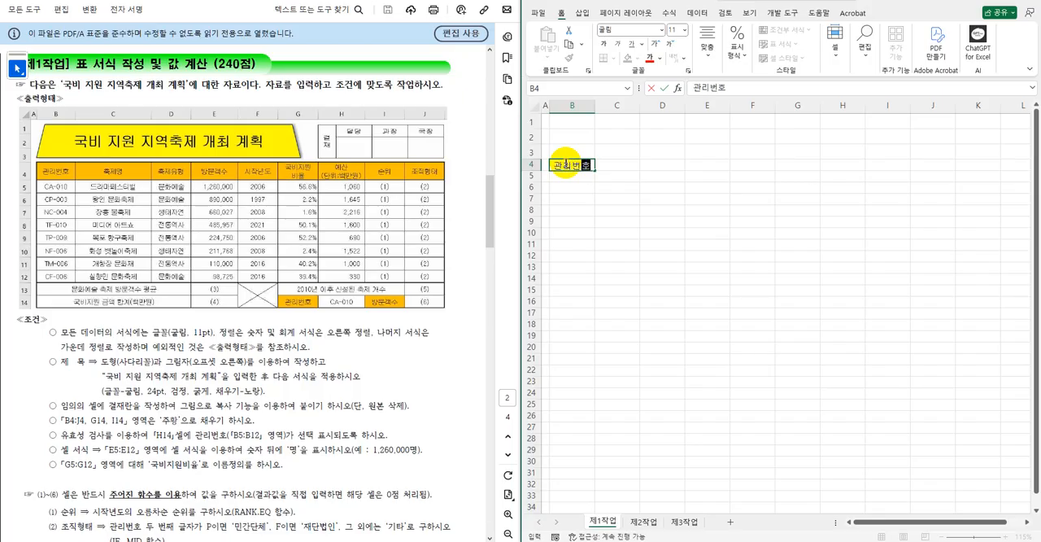
pyautogui.press('Tab')
pyautogui.write('축ㅈㅔㅁㅕㅇ')
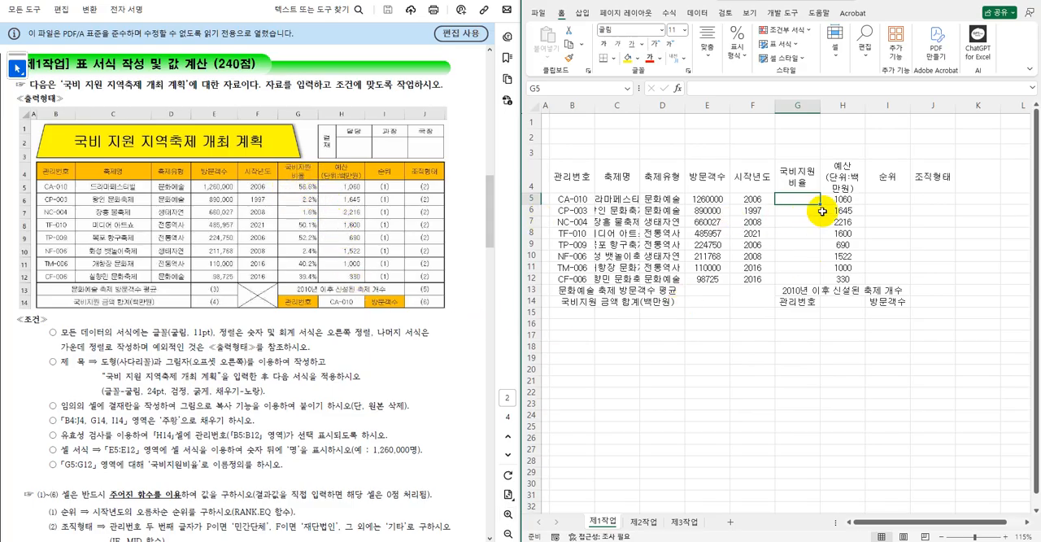
# Try entering 56.60% directly in G5 under 국비지원비율, and undo the entry.
pyautogui.moveTo(803, 201); pyautogui.dragTo(811, 270)
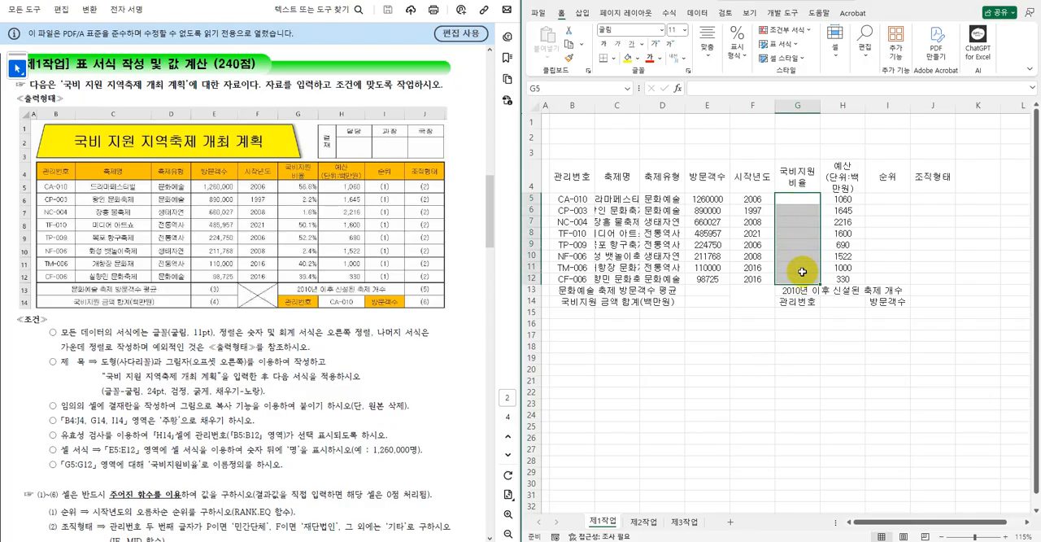
pyautogui.click(803, 245)
pyautogui.click(802, 200)
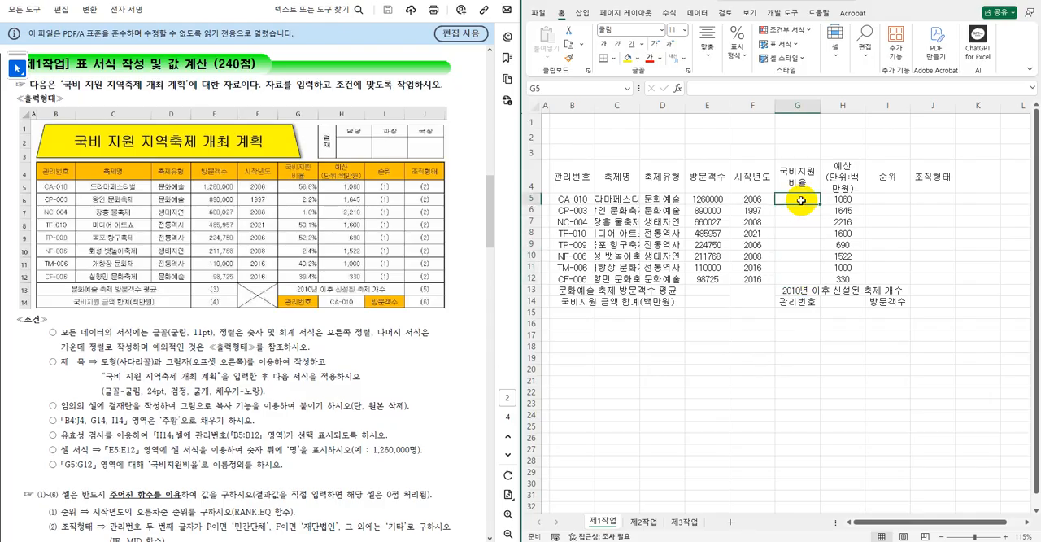
pyautogui.write('56.6')
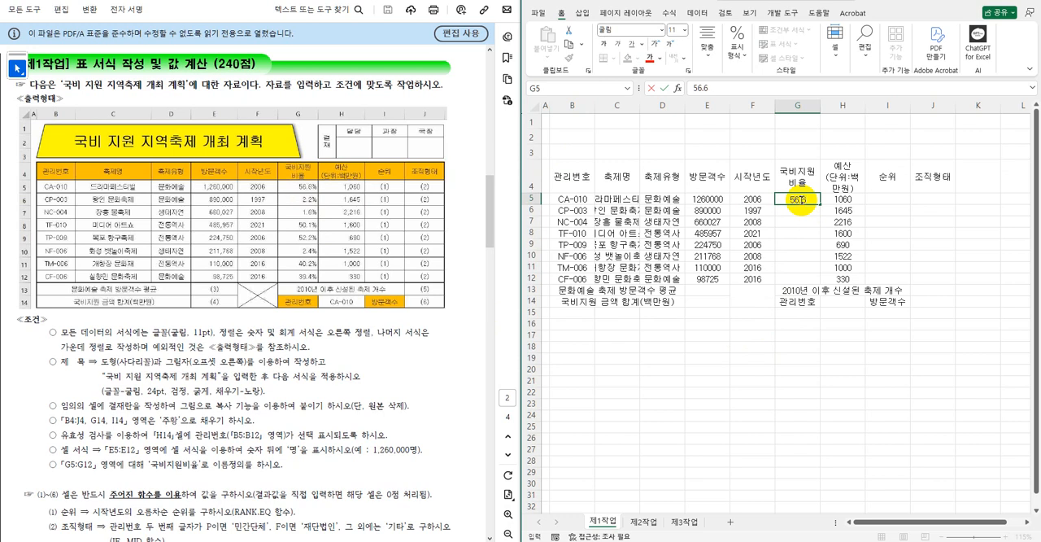
pyautogui.write('0%')
pyautogui.click(801, 222)
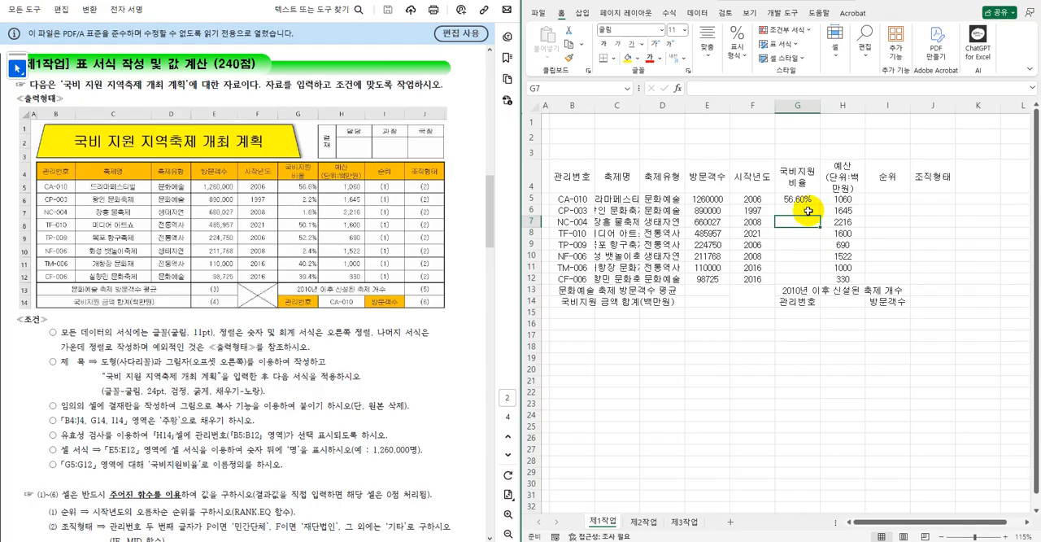
pyautogui.hotkey('ctrl', 'z')
pyautogui.click(881, 247)
# Apply the percent style to the empty 국비지원비율 cells G5:G12.
pyautogui.moveTo(802, 198); pyautogui.dragTo(803, 277)
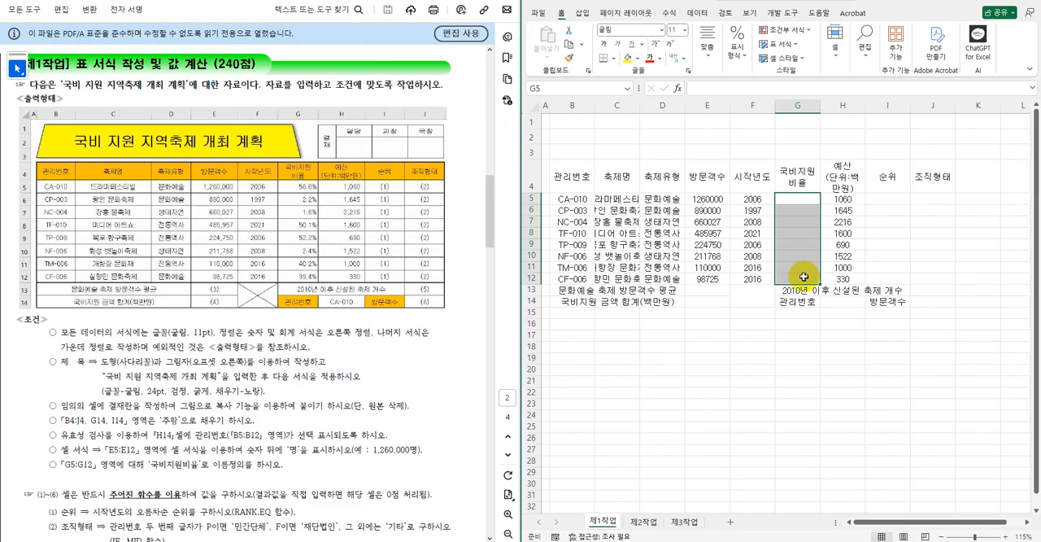
pyautogui.click(745, 62)
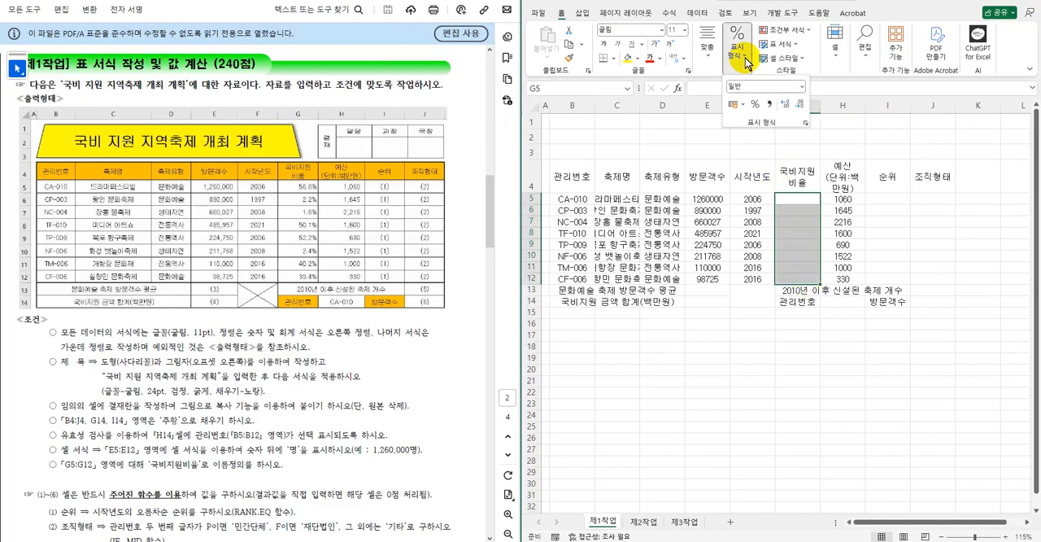
pyautogui.click(756, 106)
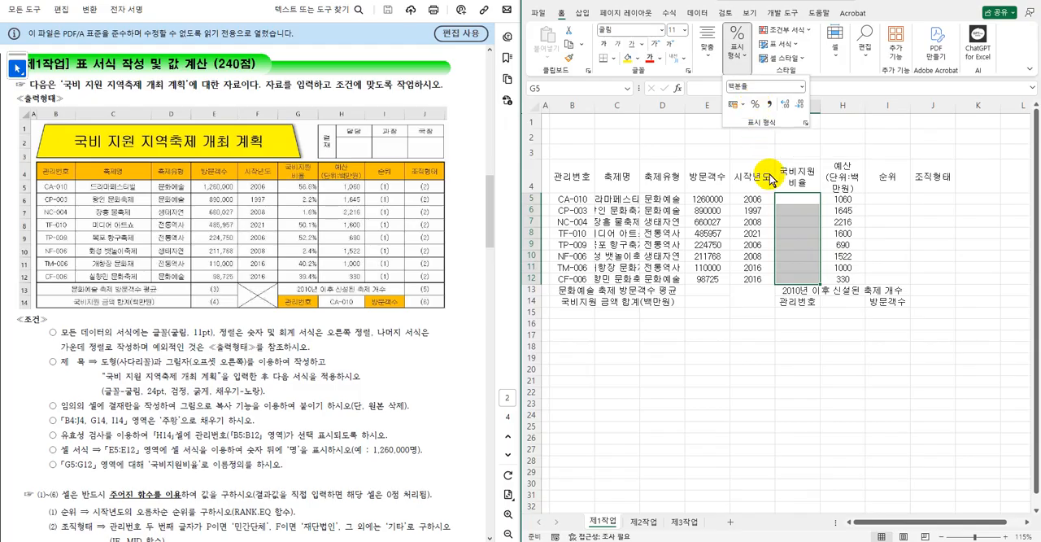
# Enter 56.6% as the 국비지원비율 value for CA-010 in G5.
pyautogui.click(802, 203)
pyautogui.click(804, 204)
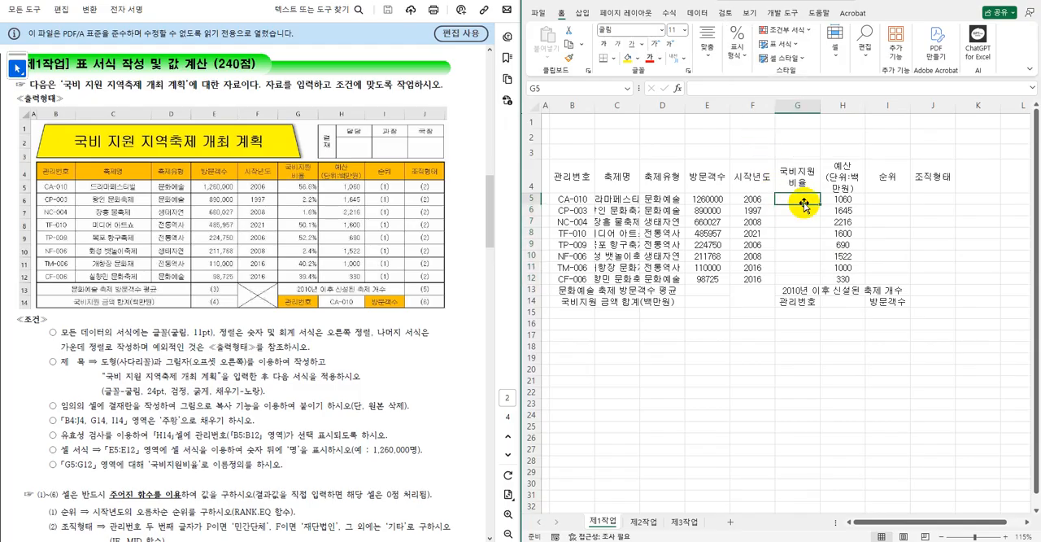
pyautogui.write('56.6')
pyautogui.press('Return')
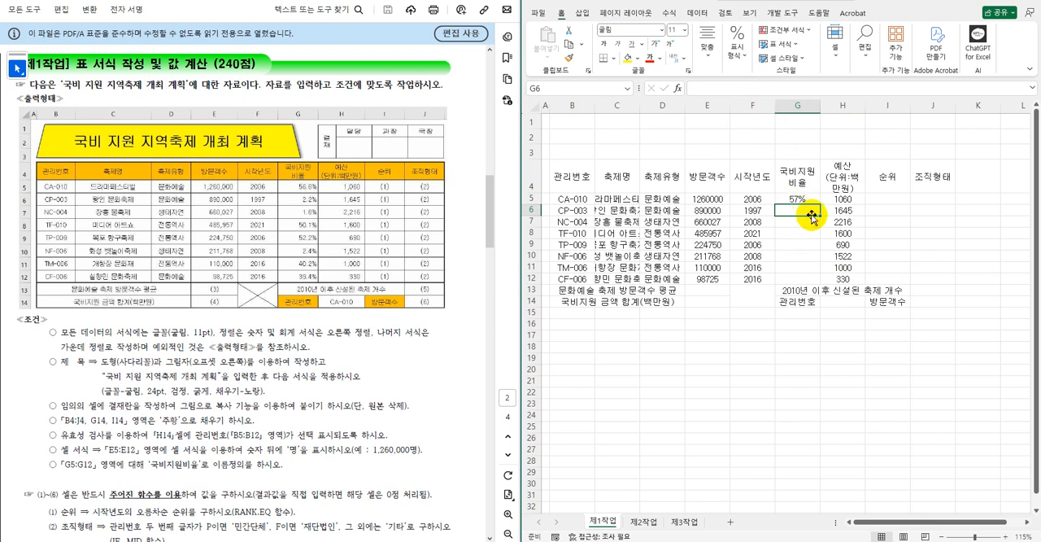
# Increase the displayed decimals of the percentages in G5:G12 to one place.
pyautogui.moveTo(807, 199); pyautogui.dragTo(810, 279)
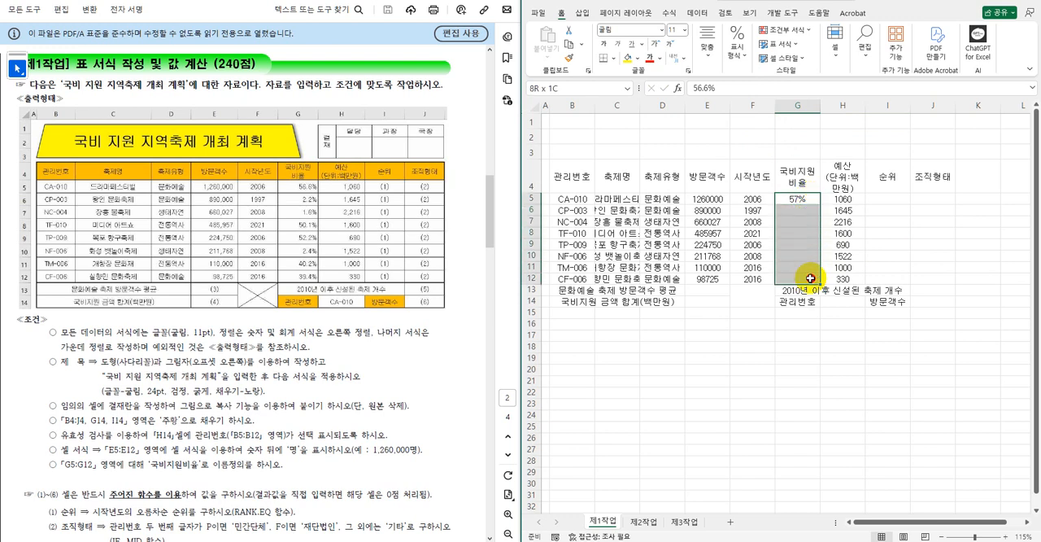
pyautogui.click(743, 58)
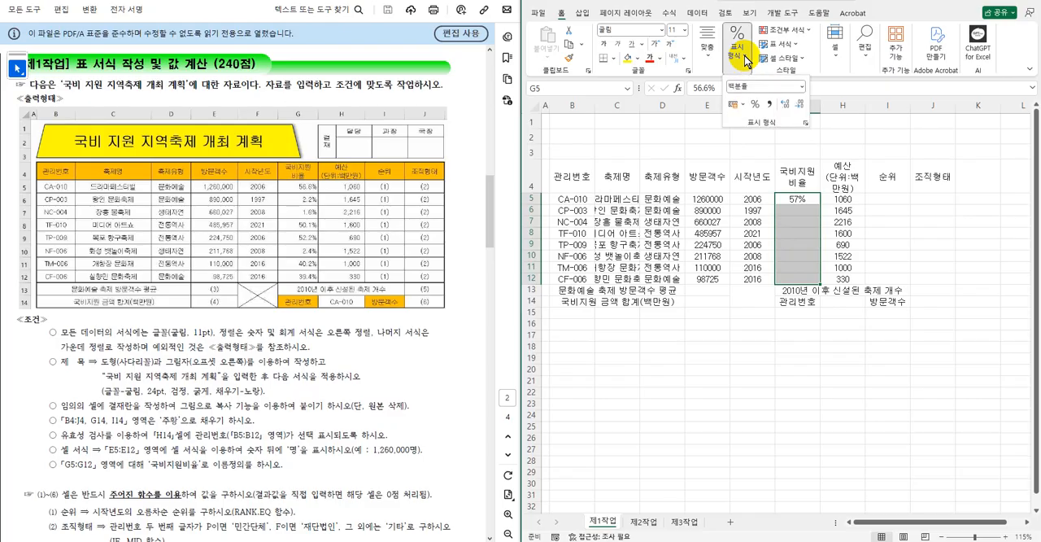
pyautogui.click(786, 104)
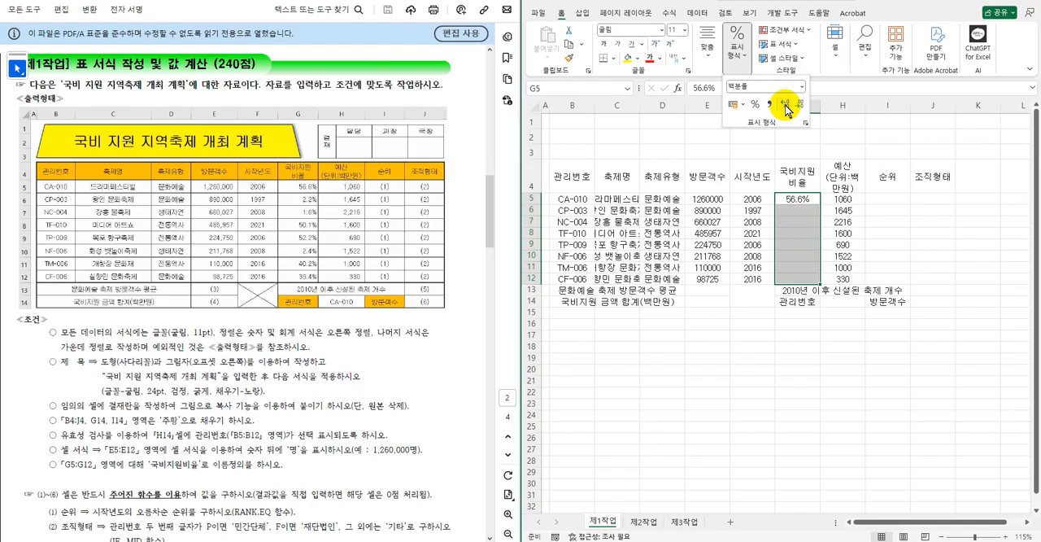
# Enter the 국비지원비율 values 2.2, 4.6, 50.1, 52.2, 2.4, 40.2 and 39.4 percent in G6:G12.
pyautogui.click(799, 208)
pyautogui.click(799, 209)
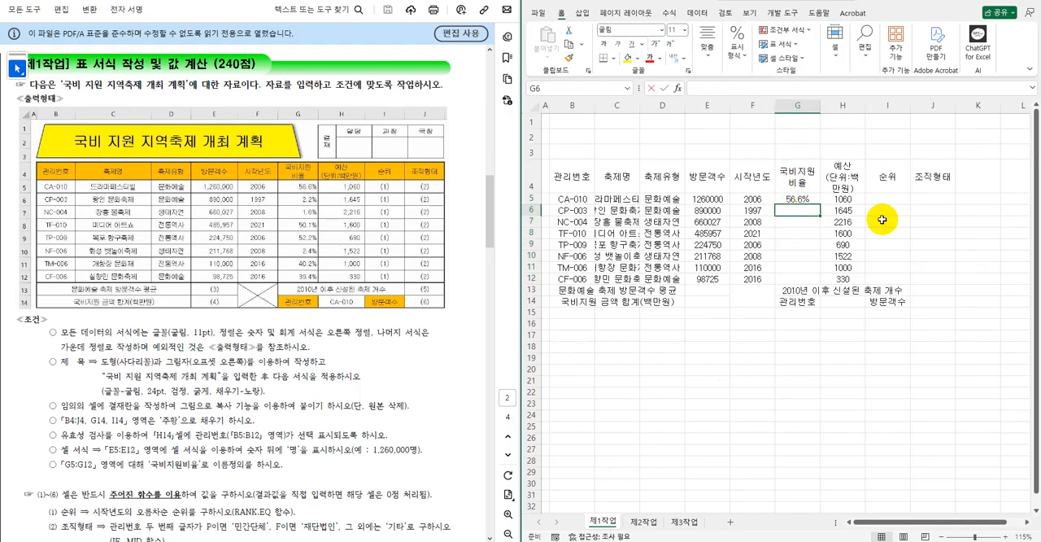
pyautogui.write('2.2')
pyautogui.press('Return')
pyautogui.write('4.6')
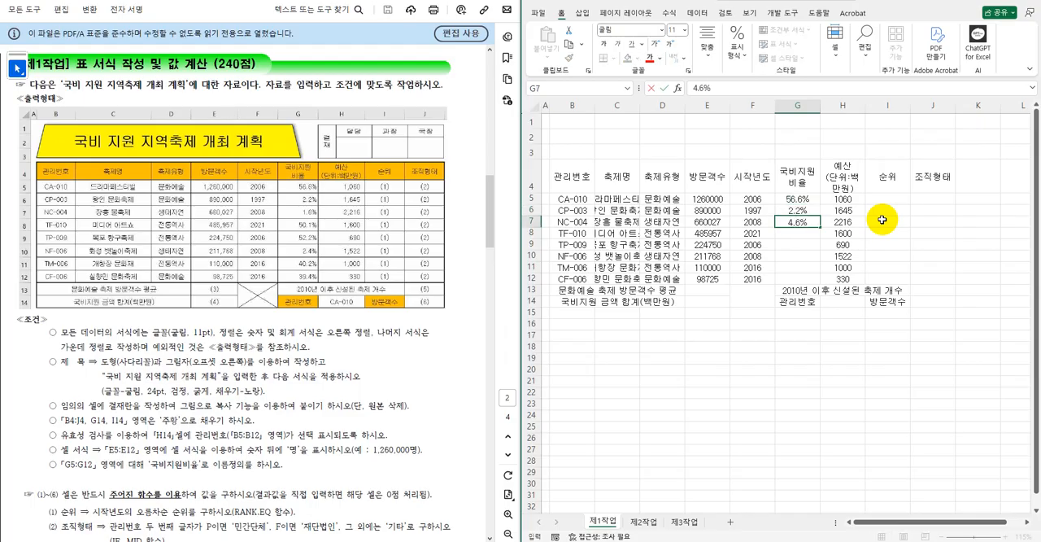
pyautogui.press('Return')
pyautogui.write('50.1')
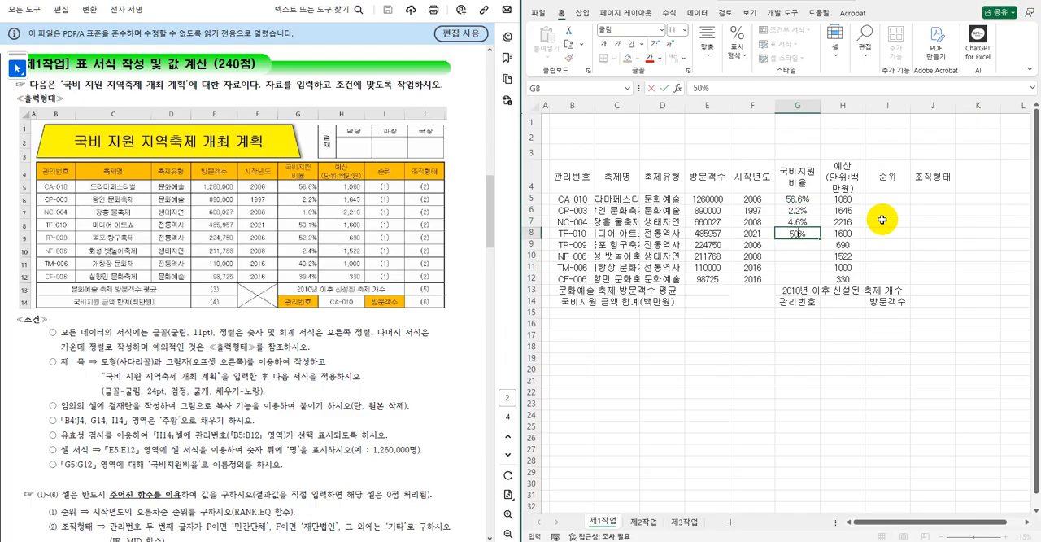
pyautogui.press('Return')
pyautogui.write('52.2')
pyautogui.press('Return')
pyautogui.write('2.4')
pyautogui.press('Return')
pyautogui.write('40.2')
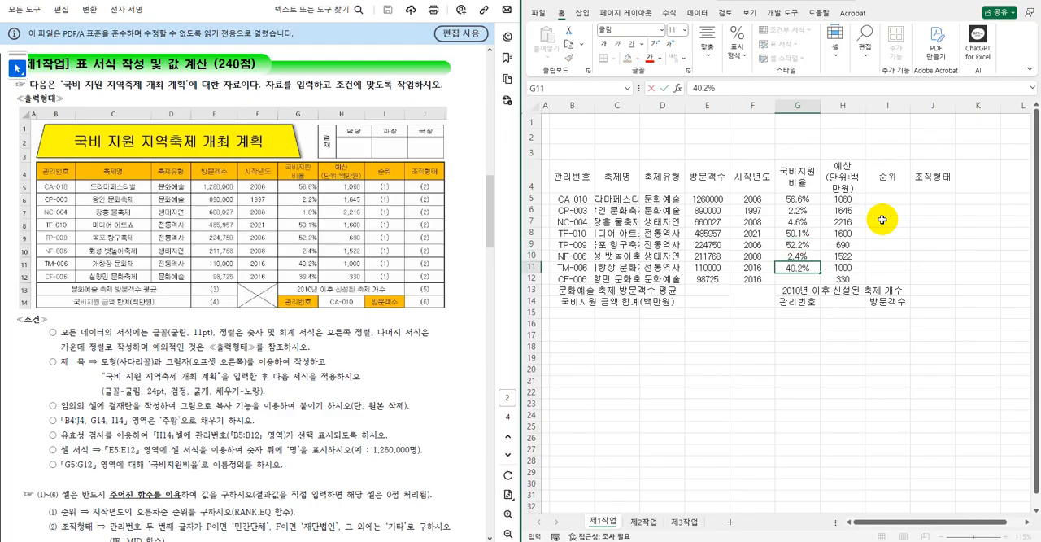
pyautogui.press('Return')
pyautogui.write('39.4')
pyautogui.press('Return')
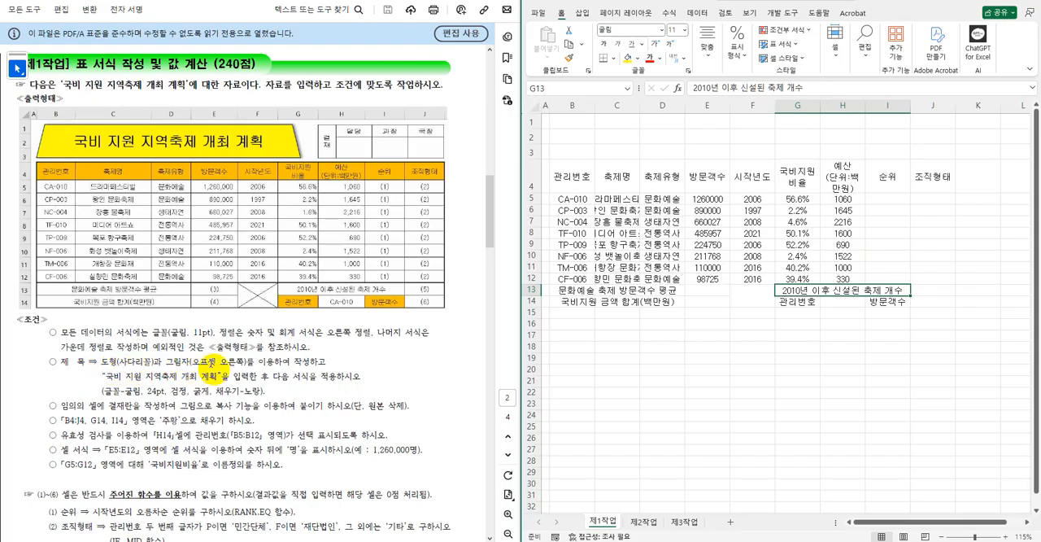
# Insert a trapezoid (사다리꼴) shape spanning roughly B1:G3 above the table.
pyautogui.click(662, 347)
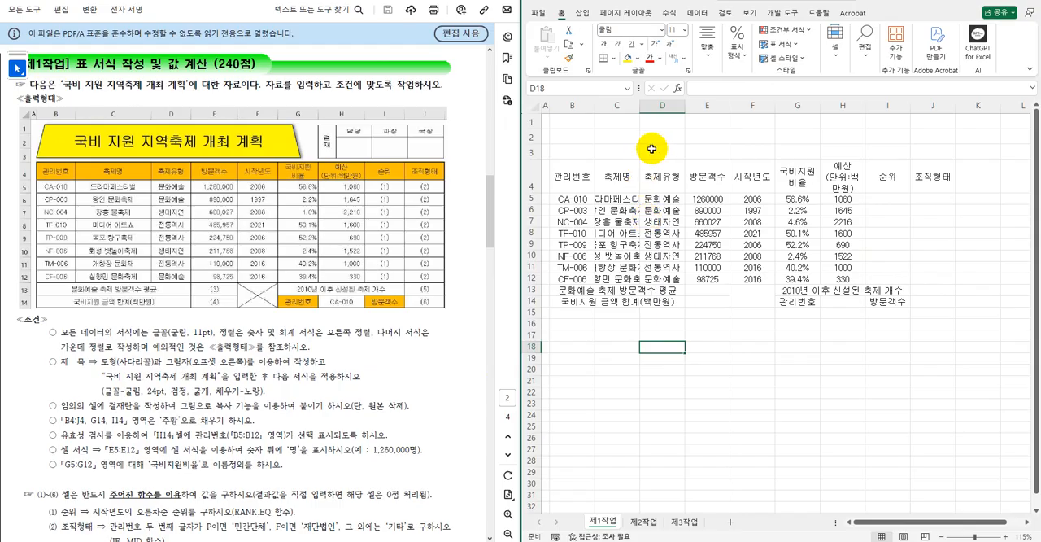
pyautogui.click(584, 13)
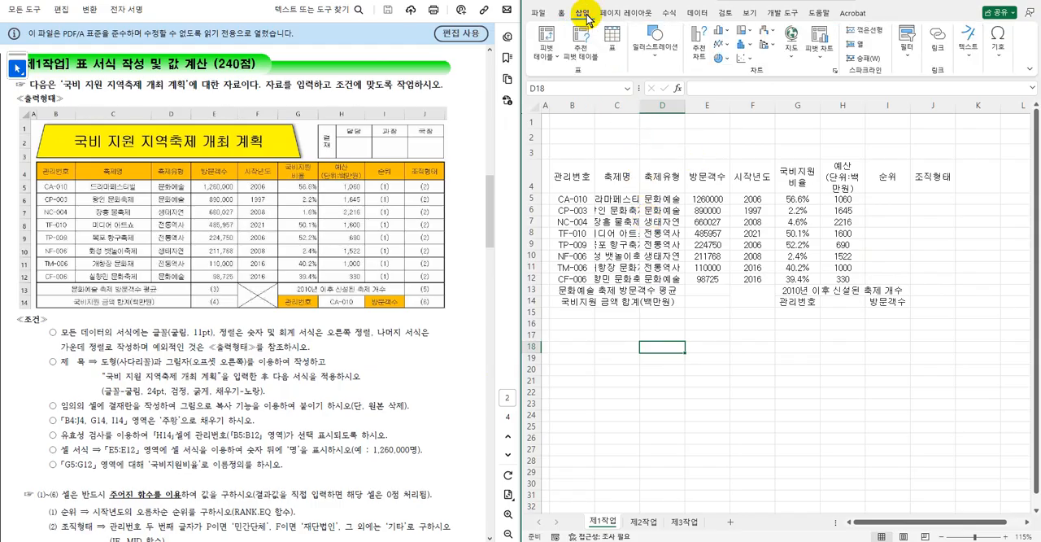
pyautogui.click(657, 49)
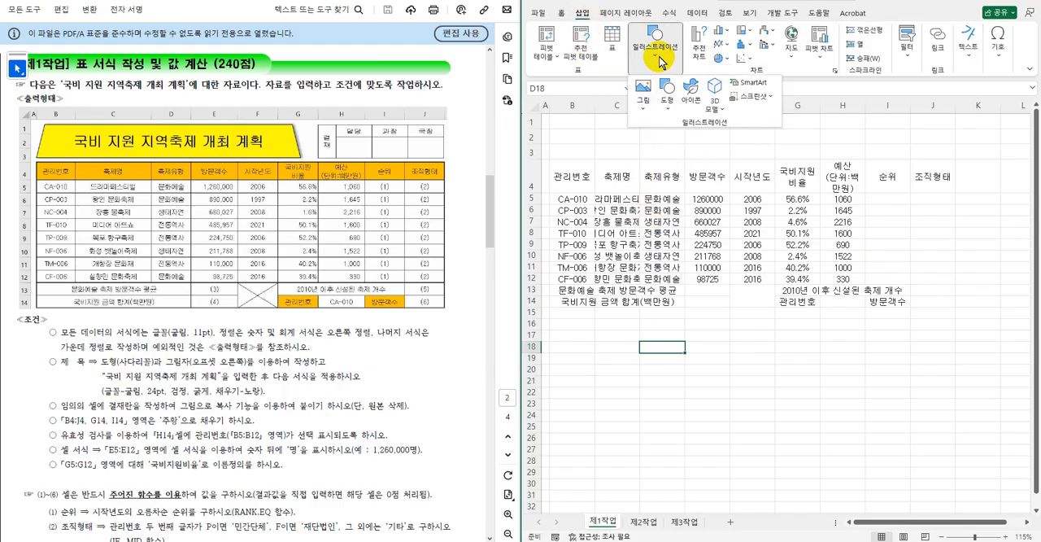
pyautogui.click(667, 101)
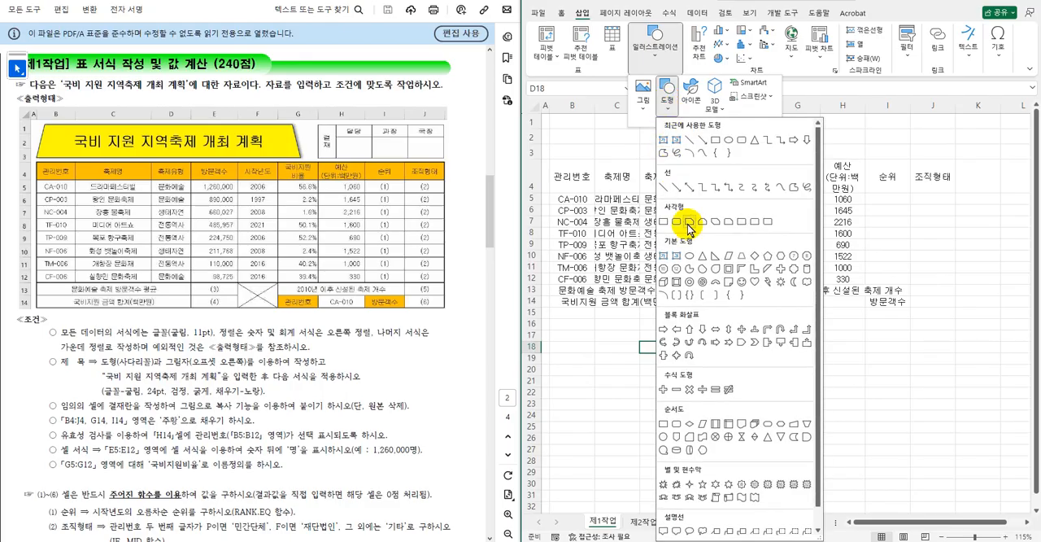
pyautogui.click(742, 258)
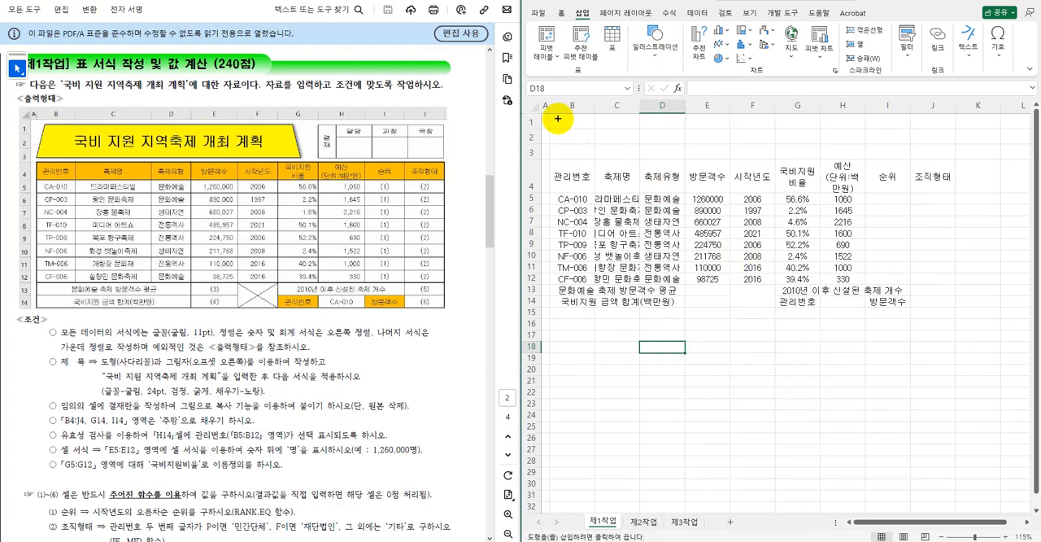
pyautogui.moveTo(553, 114); pyautogui.dragTo(816, 153)
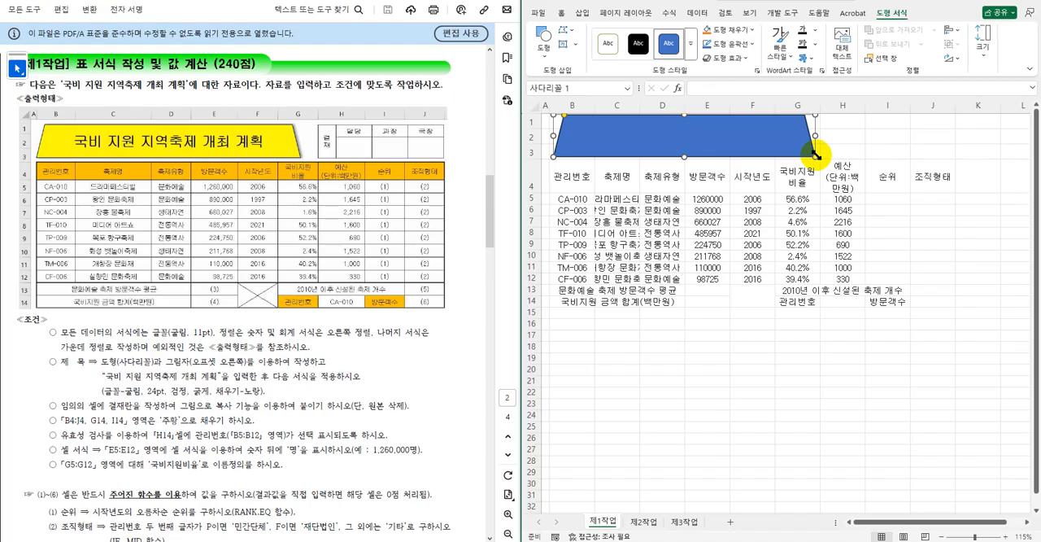
# Apply the outer shadow 오프셋: 오른쪽 to the trapezoid.
pyautogui.click(744, 59)
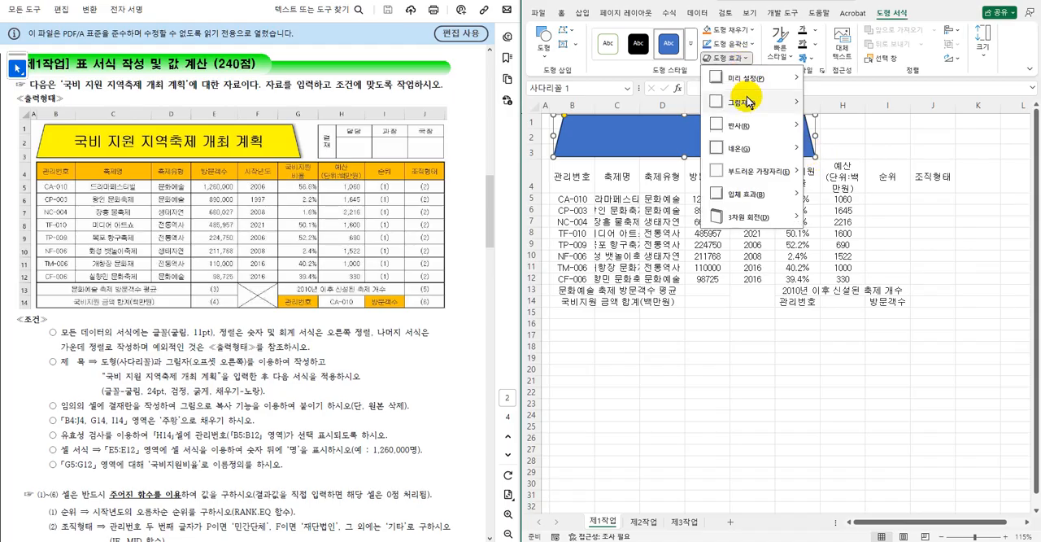
pyautogui.moveTo(742, 101)
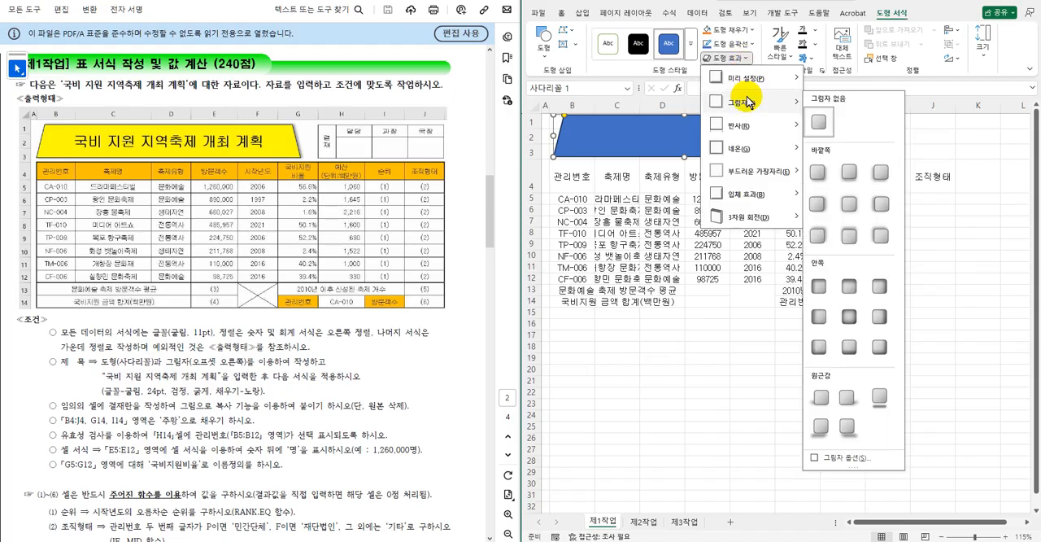
pyautogui.click(818, 200)
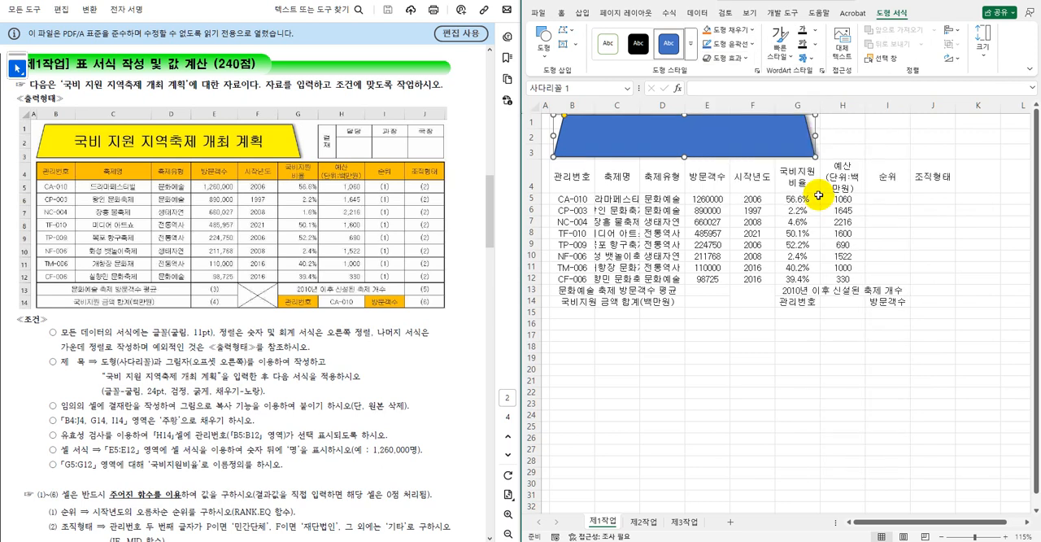
# Enter the title text 국비 지원 지역축제 개최 계획 in the trapezoid.
pyautogui.write('국비 지원 지역축제')
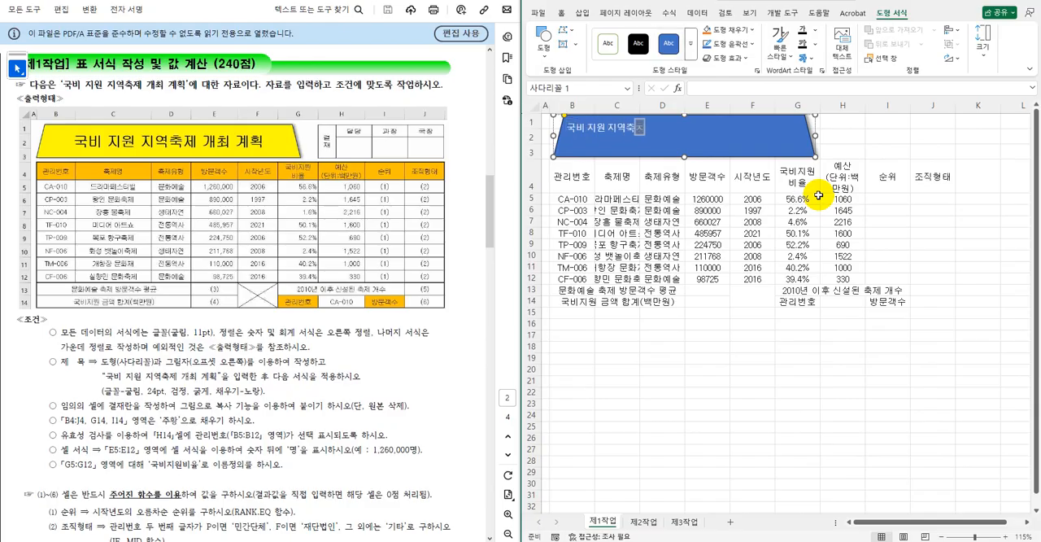
pyautogui.write(' 개최 계획')
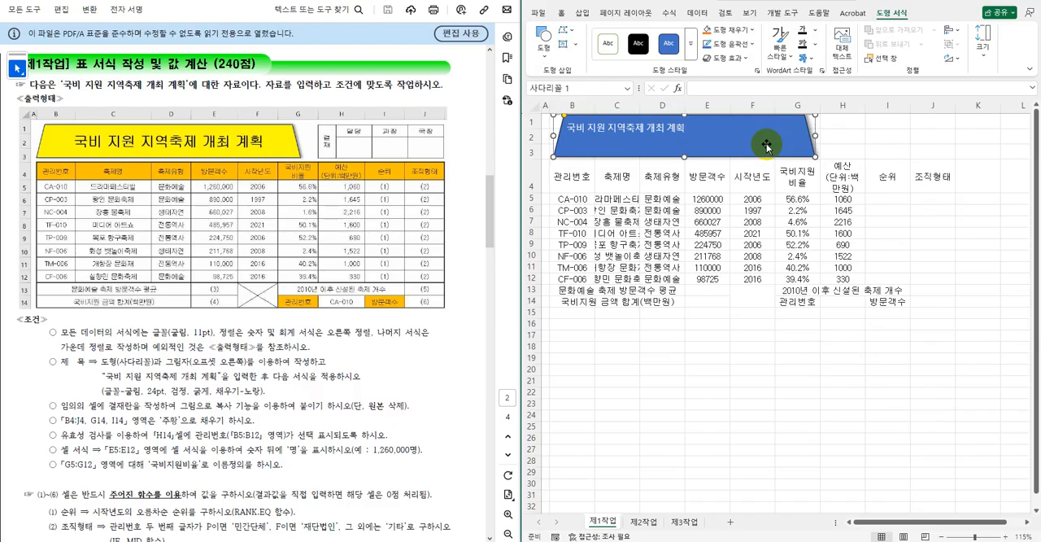
# Set the trapezoid title's font to 굴림 at 24 pt.
pyautogui.click(562, 13)
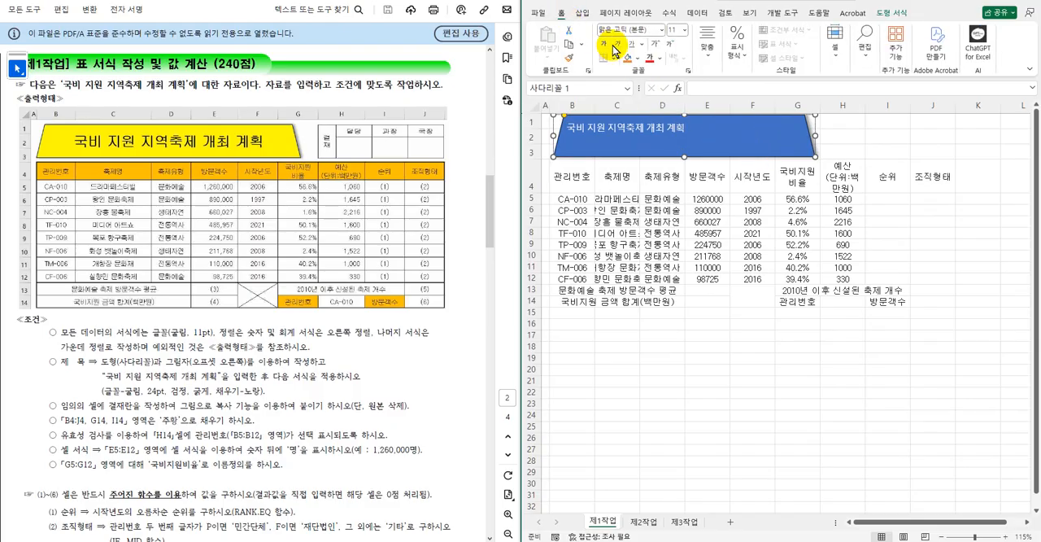
pyautogui.click(649, 29)
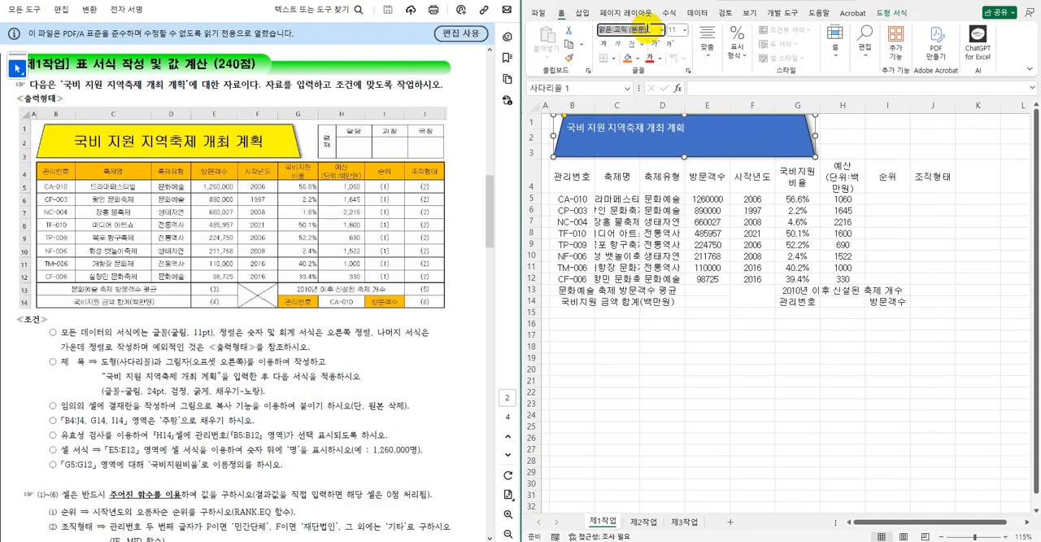
pyautogui.press('Return')
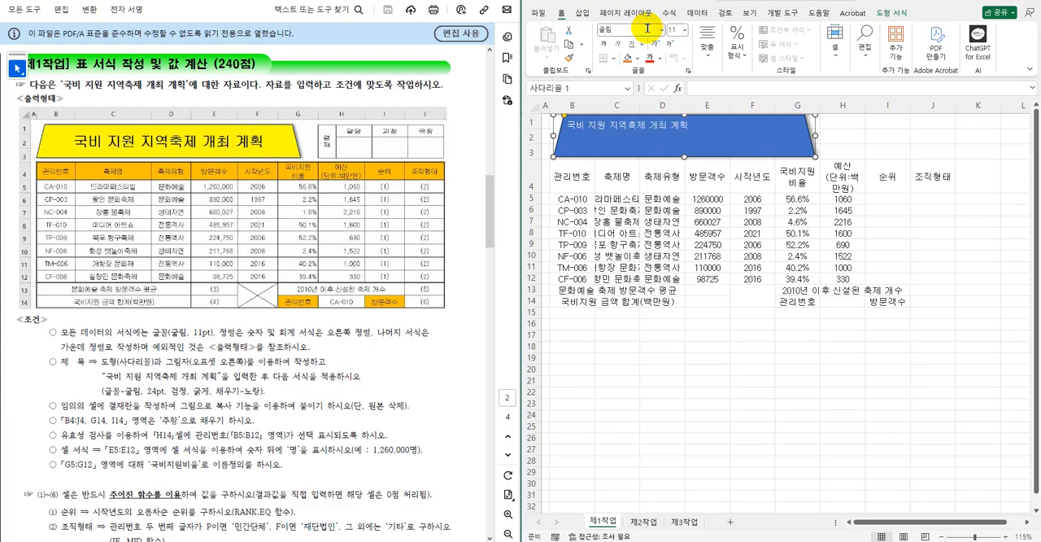
pyautogui.click(675, 30)
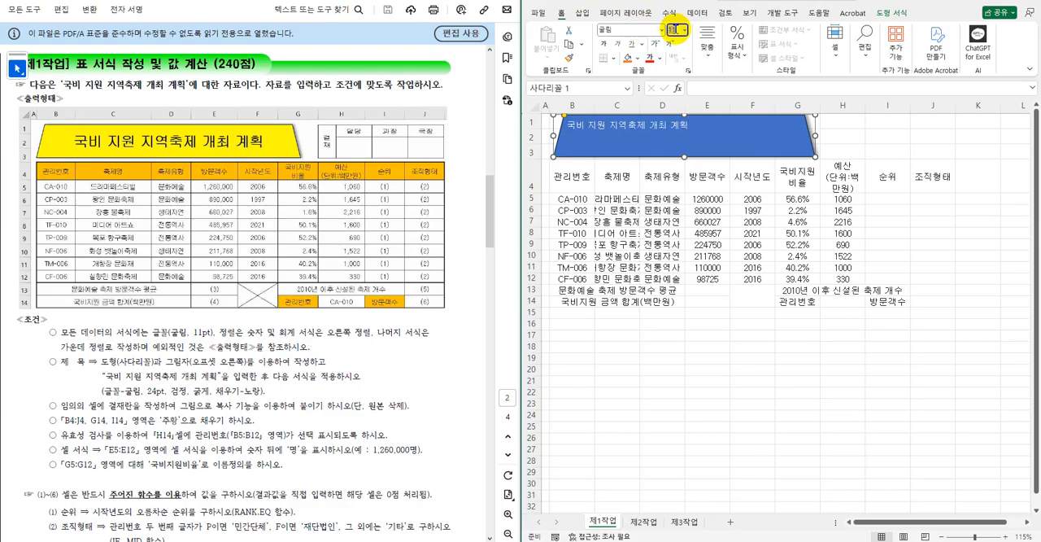
pyautogui.write('24')
pyautogui.press('Return')
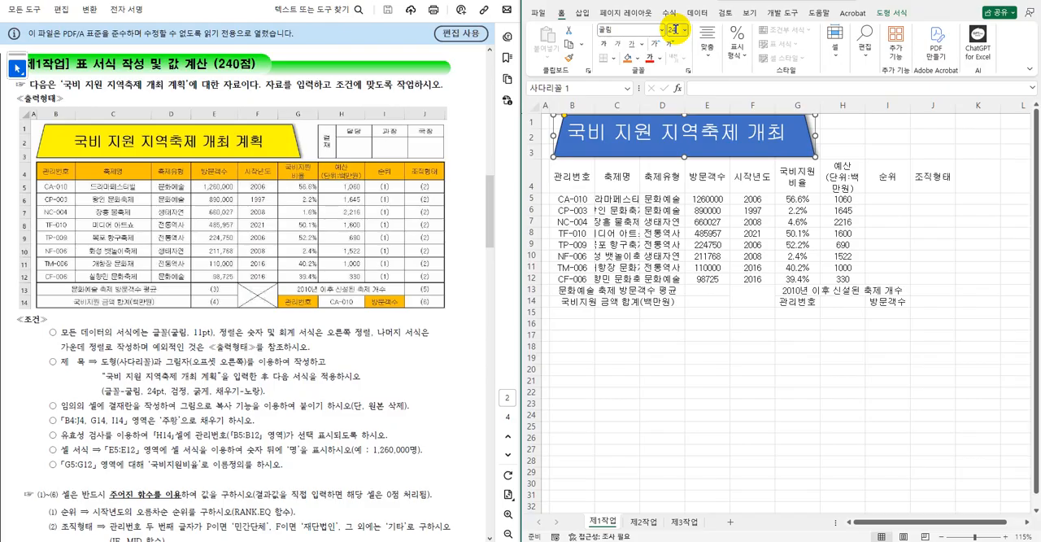
# Make the trapezoid's title text black and bold, and fill the shape with standard yellow.
pyautogui.click(661, 59)
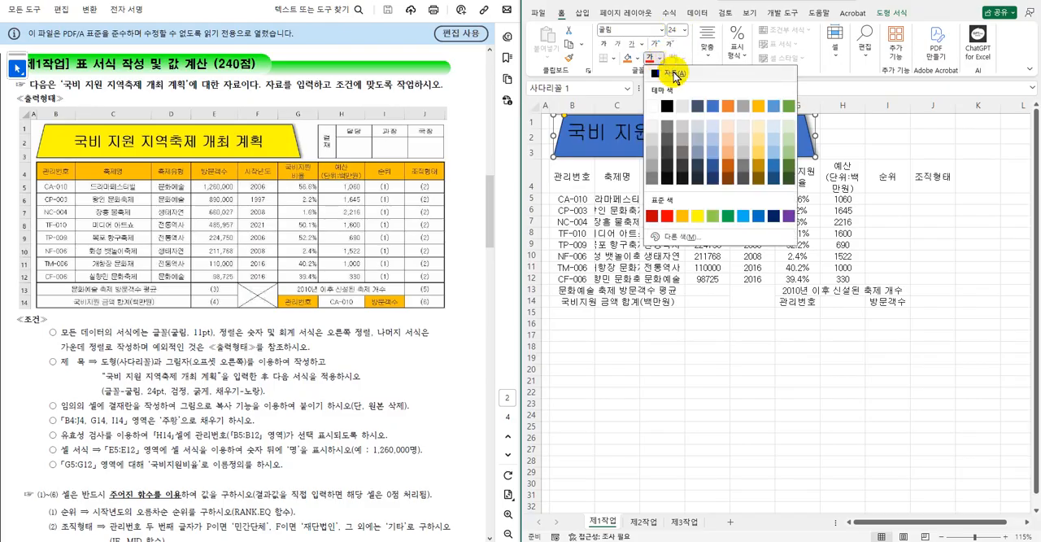
pyautogui.click(674, 75)
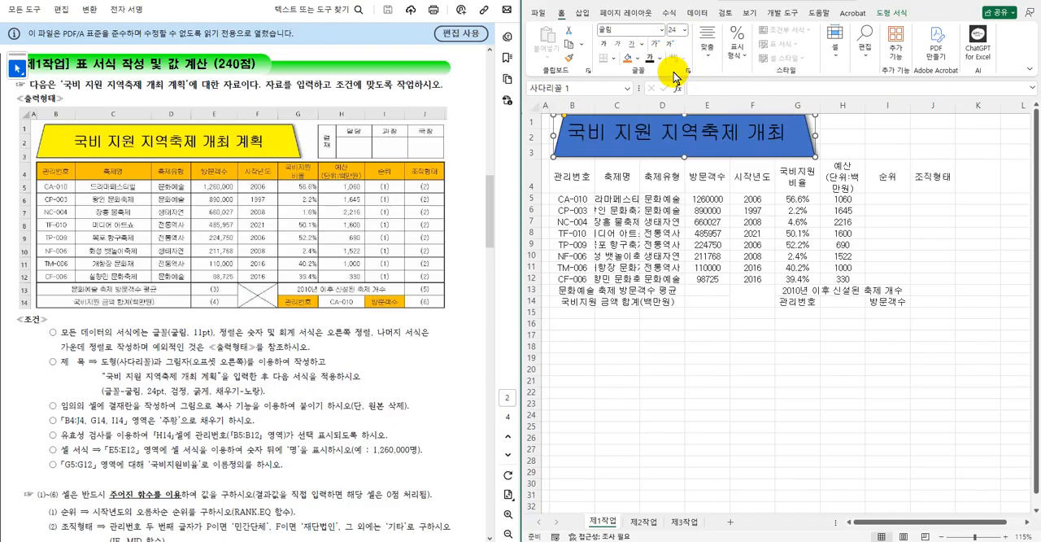
pyautogui.click(602, 44)
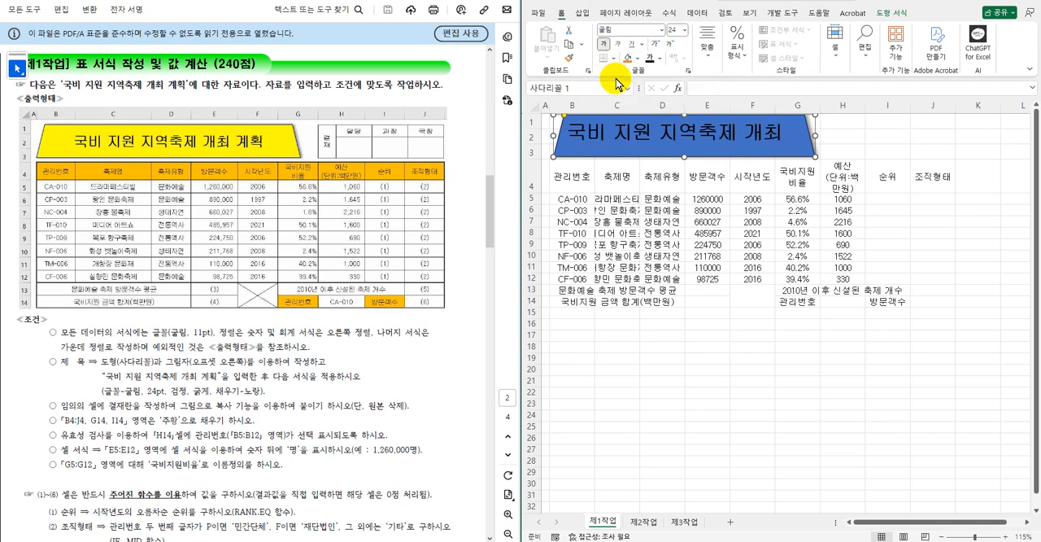
pyautogui.click(637, 58)
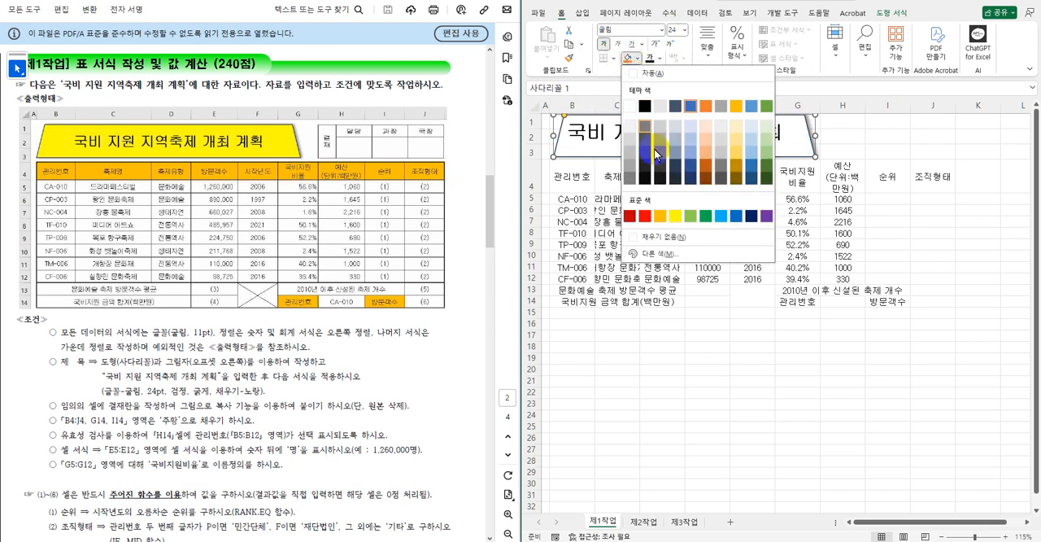
pyautogui.click(676, 214)
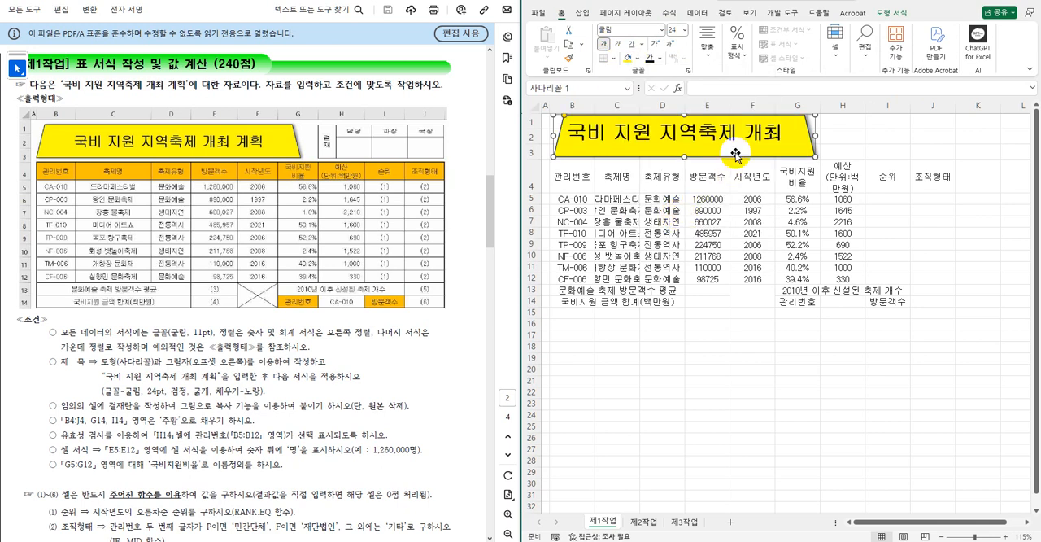
# Center the title text vertically and horizontally inside the trapezoid and deselect the shape.
pyautogui.click(709, 56)
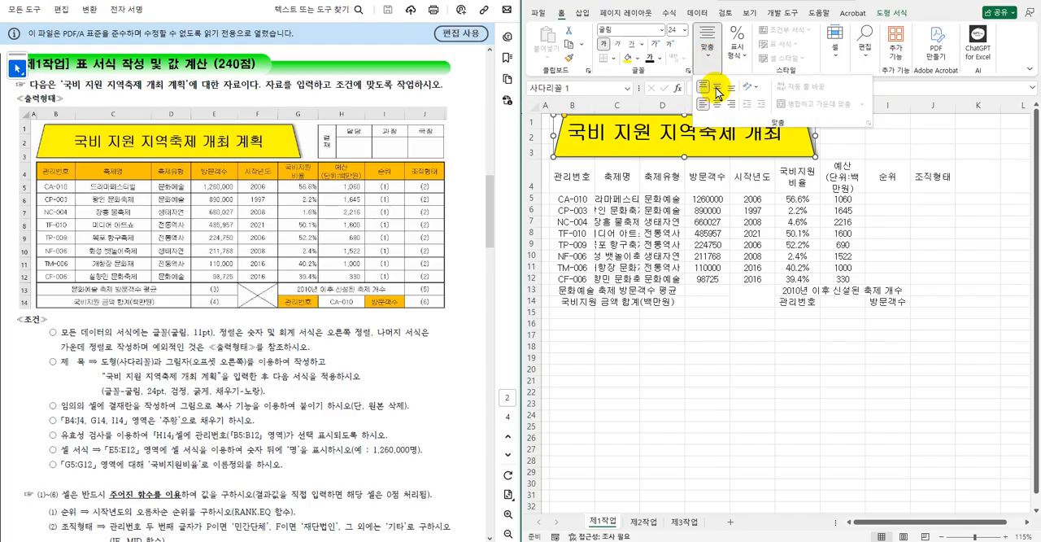
pyautogui.click(717, 87)
pyautogui.click(718, 105)
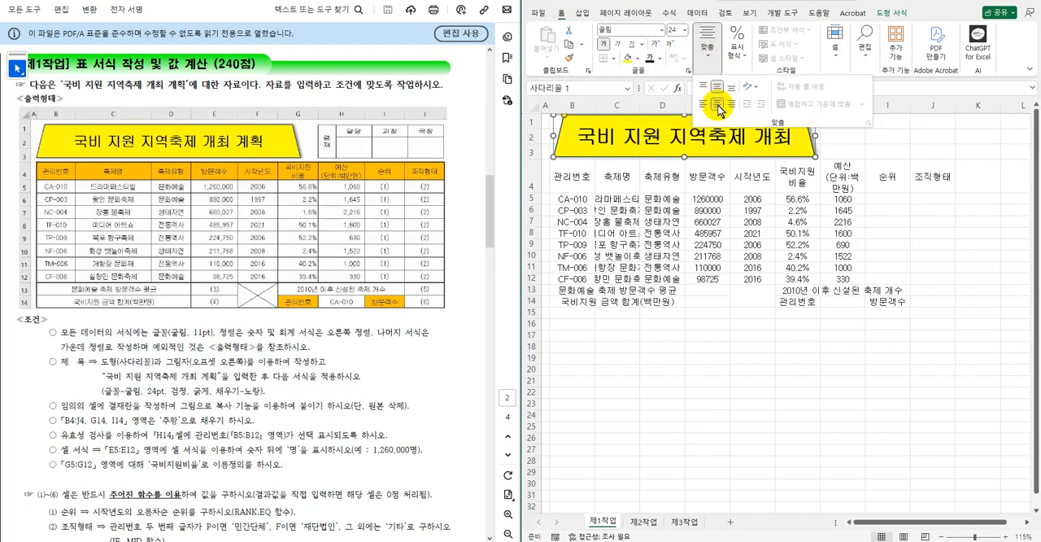
pyautogui.click(741, 216)
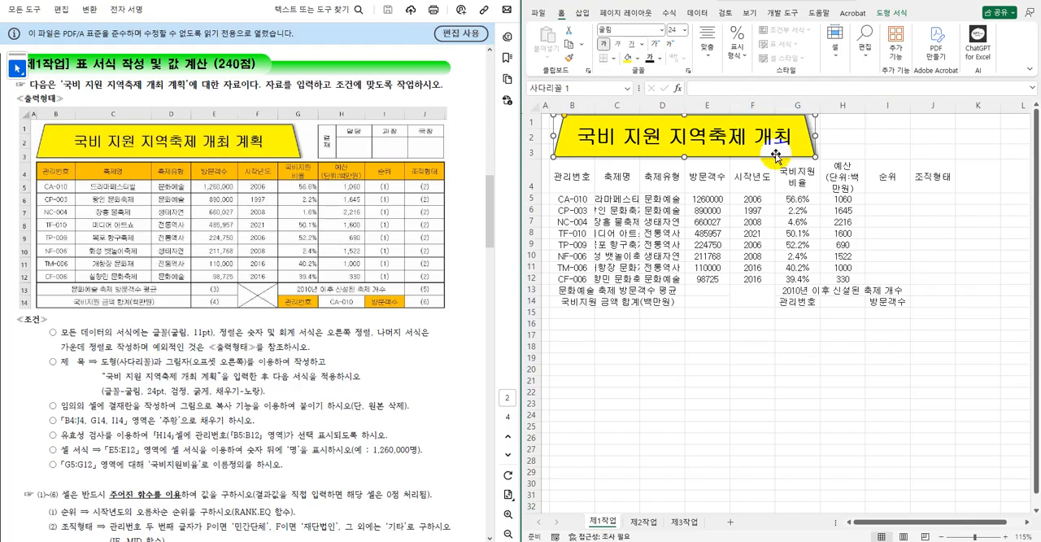
pyautogui.click(853, 369)
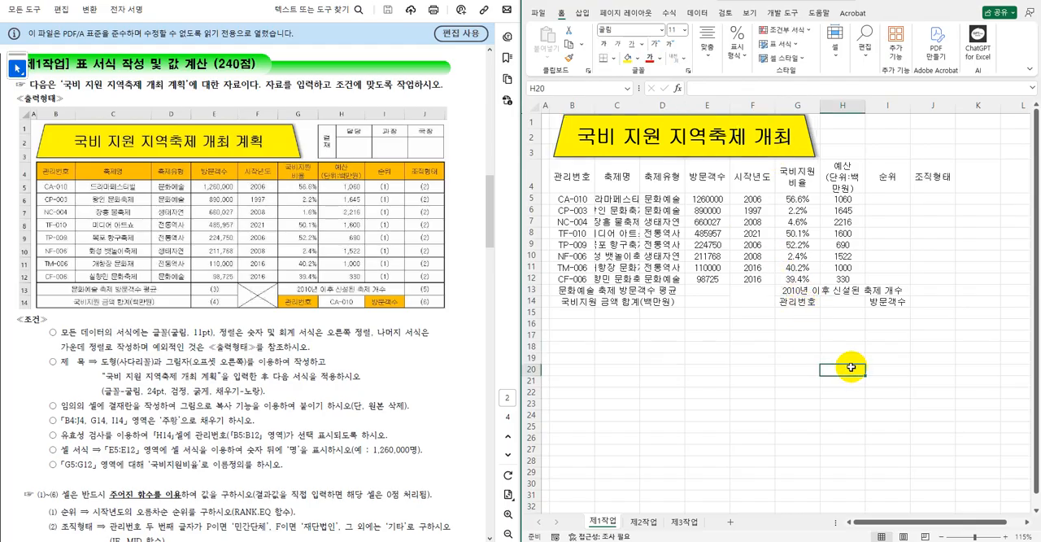
# Apply all borders to the empty range L6:O8 for the approval box.
pyautogui.moveTo(914, 525); pyautogui.dragTo(948, 521)
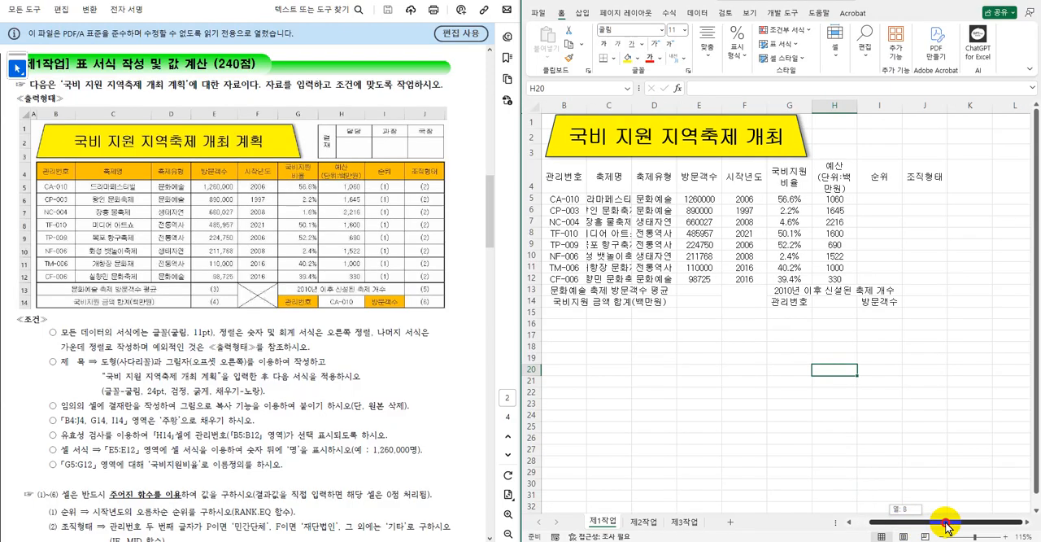
pyautogui.click(1026, 527)
pyautogui.click(959, 414)
pyautogui.moveTo(793, 212); pyautogui.dragTo(914, 234)
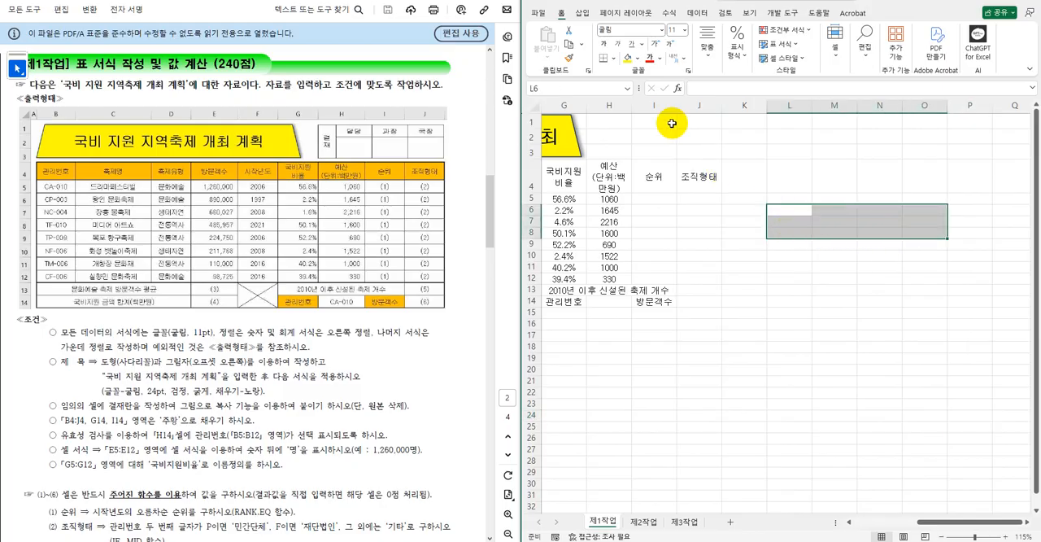
pyautogui.click(613, 59)
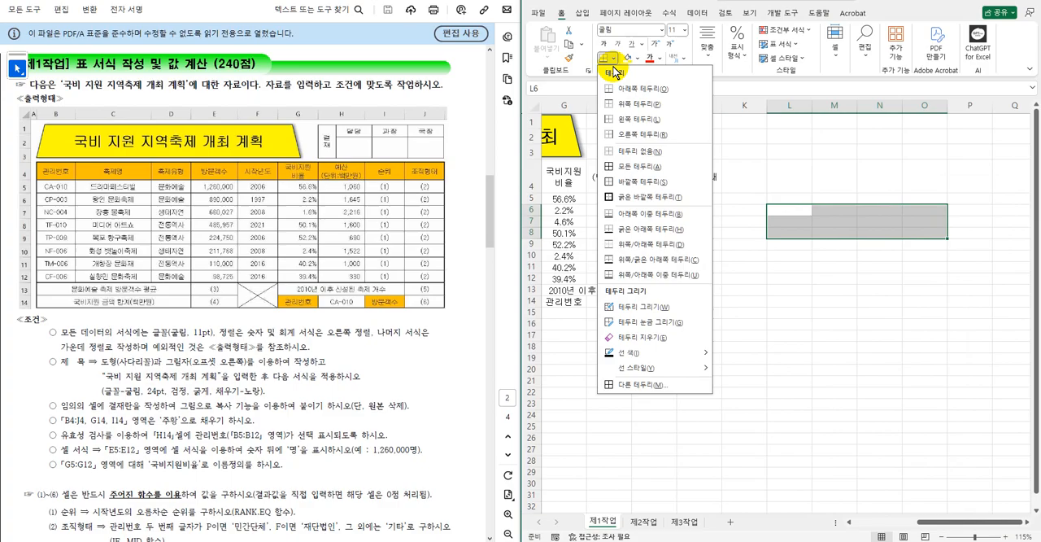
pyautogui.click(633, 165)
pyautogui.click(799, 233)
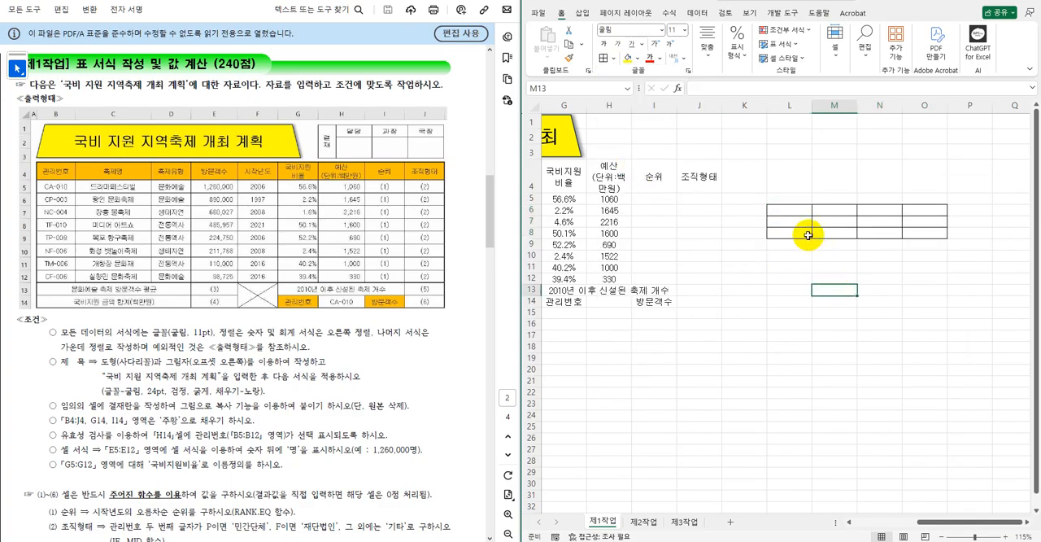
# Merge and center L6:L8, and merge M7:M8, N7:N8 and O7:O8 into one signature cell each.
pyautogui.moveTo(792, 210); pyautogui.dragTo(796, 233)
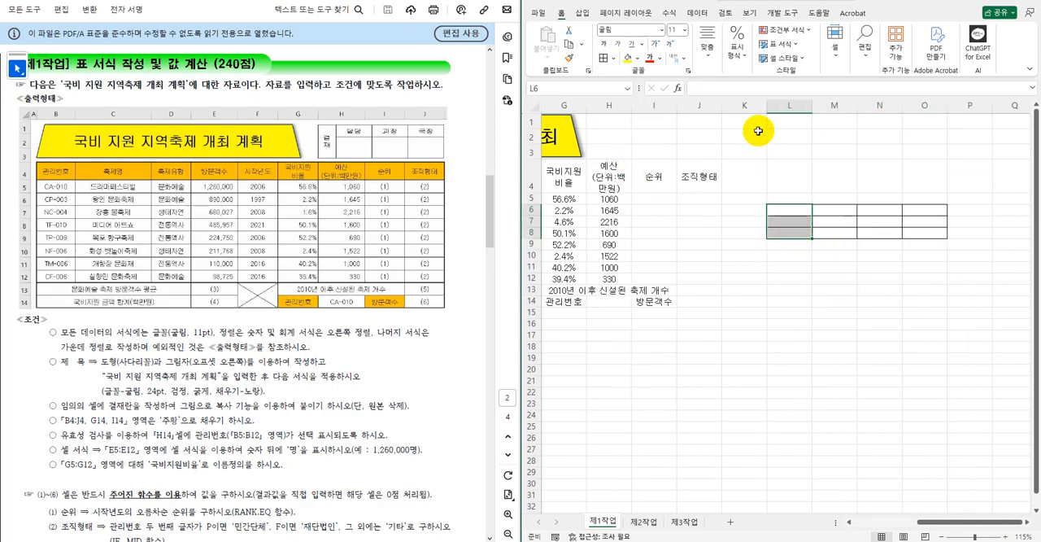
pyautogui.click(707, 48)
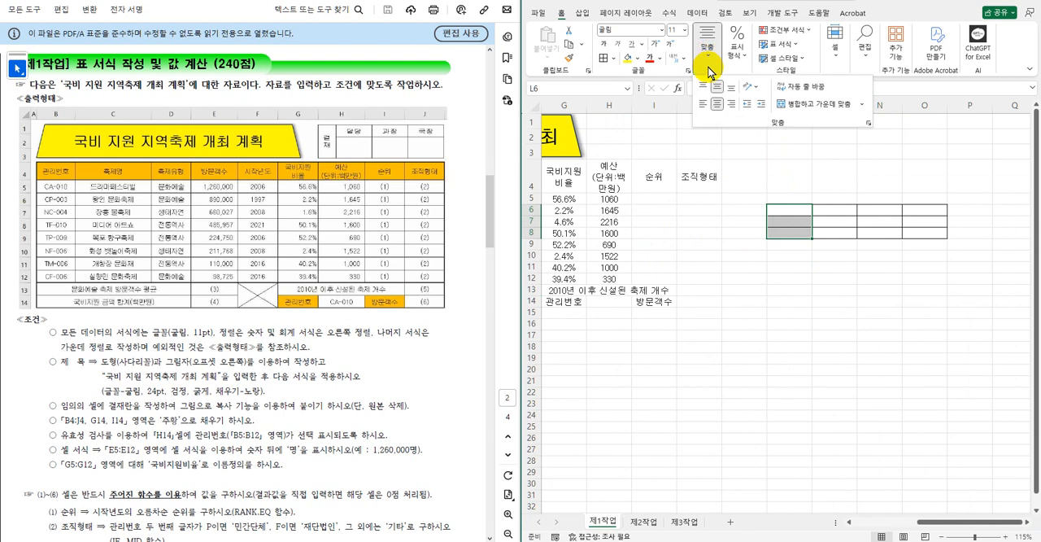
pyautogui.click(804, 104)
pyautogui.moveTo(835, 226); pyautogui.dragTo(935, 234)
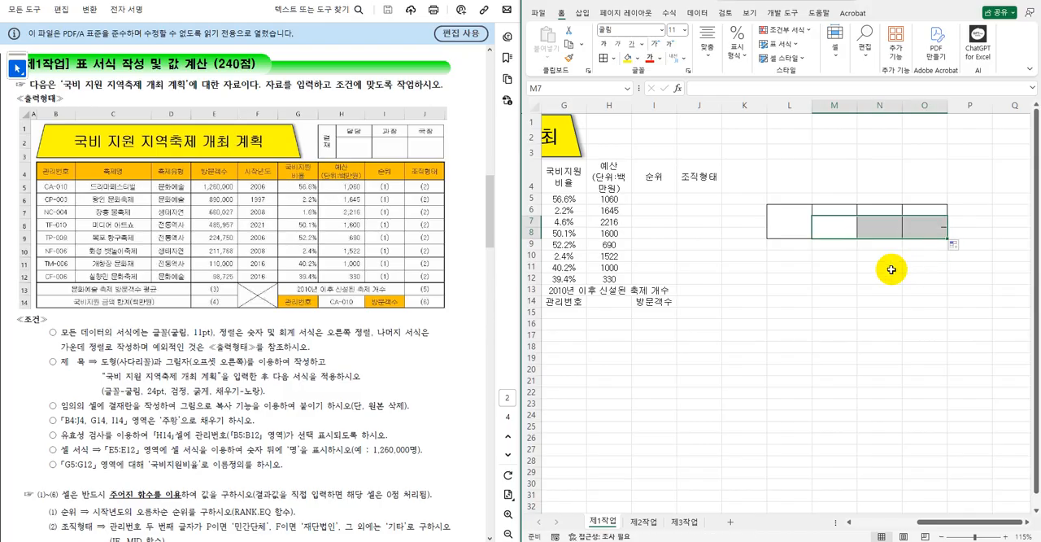
pyautogui.click(885, 271)
# Enter 결재 on two lines in merged L6, 담당, 과정 and 국장 in M6:O6, and narrow column L to fit.
pyautogui.click(795, 212)
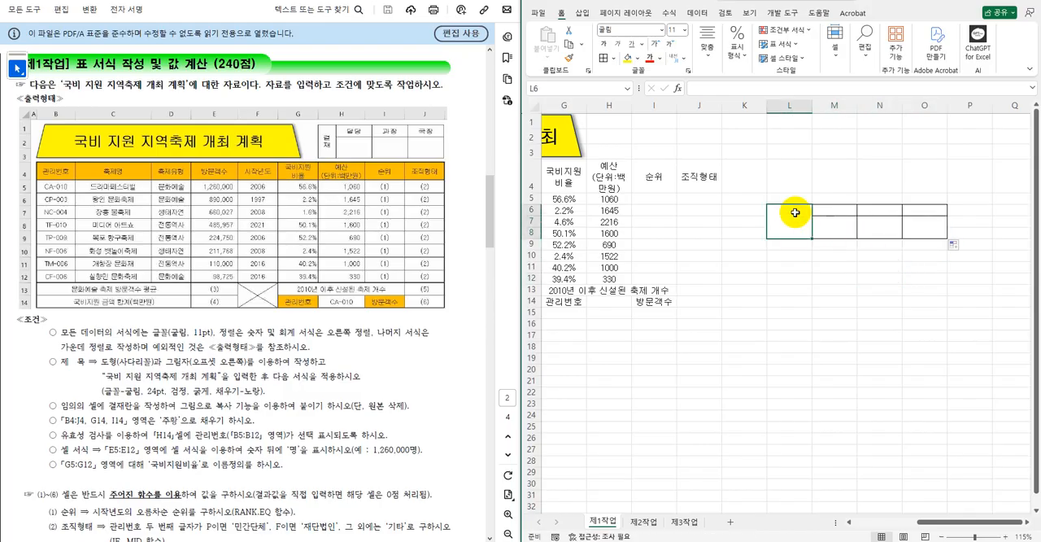
pyautogui.write('ㄱ')
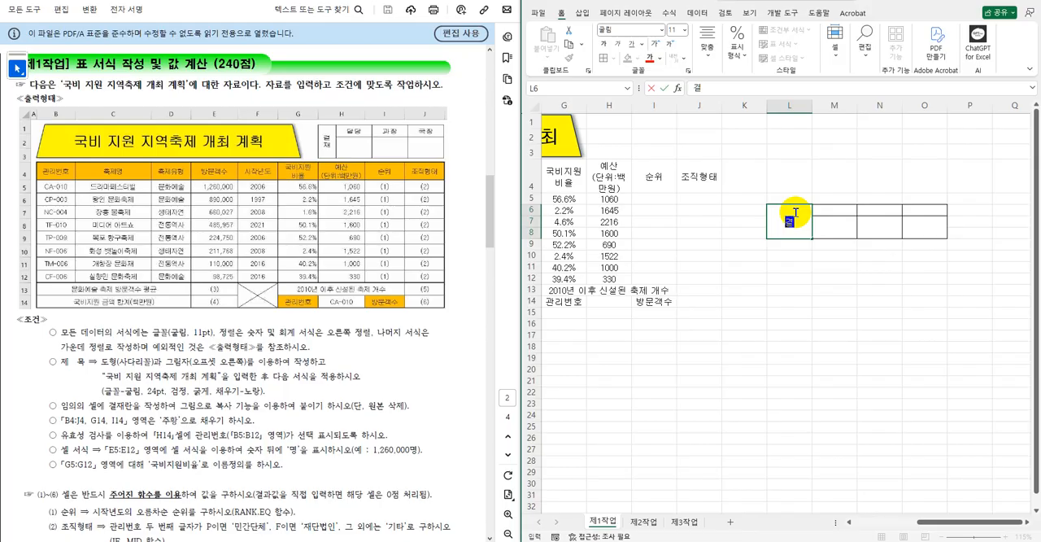
pyautogui.write('재')
pyautogui.press('Tab')
pyautogui.write('ㄷ담당')
pyautogui.press('Tab')
pyautogui.write('과정')
pyautogui.press('Tab')
pyautogui.write('국장')
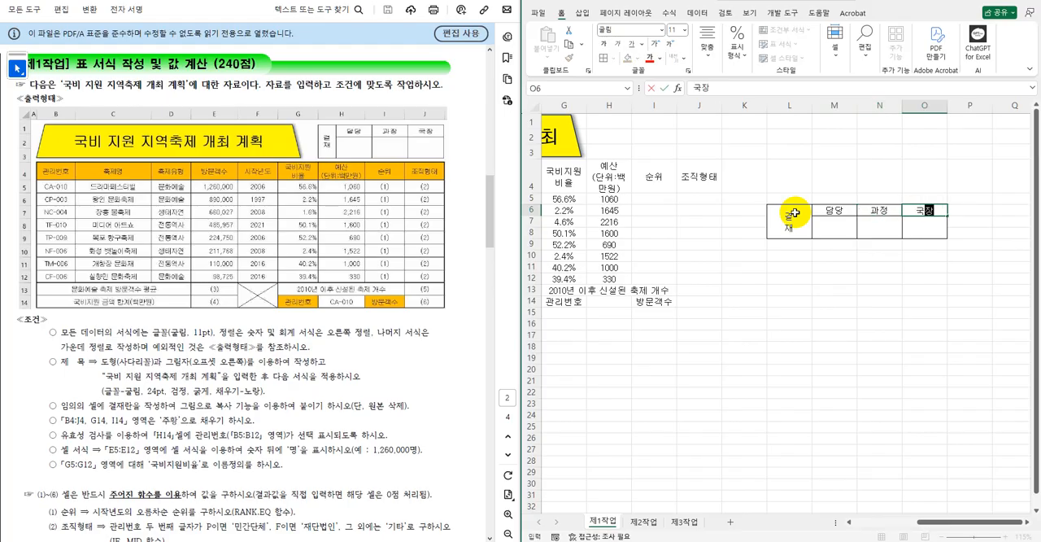
pyautogui.click(790, 256)
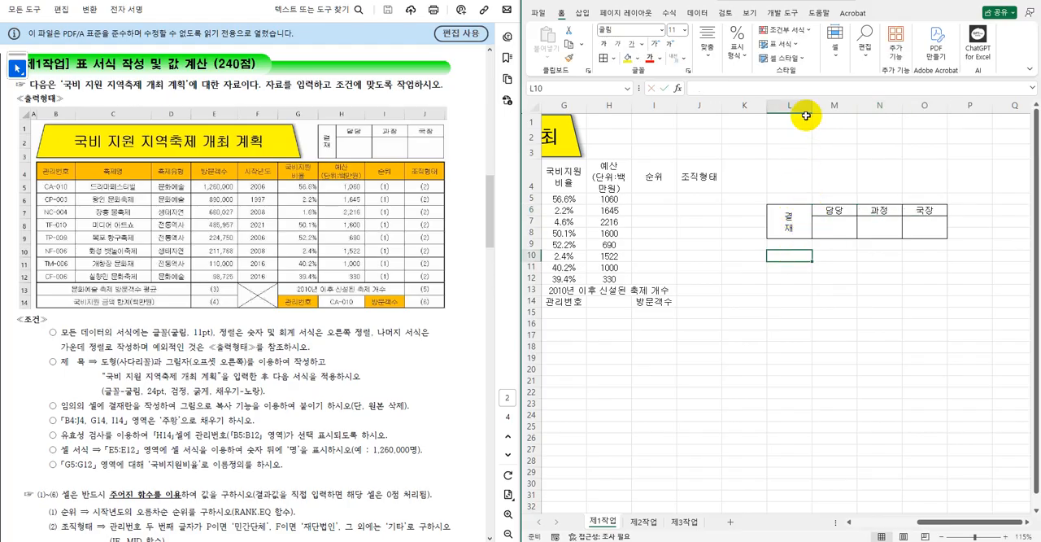
pyautogui.moveTo(811, 108); pyautogui.dragTo(790, 114)
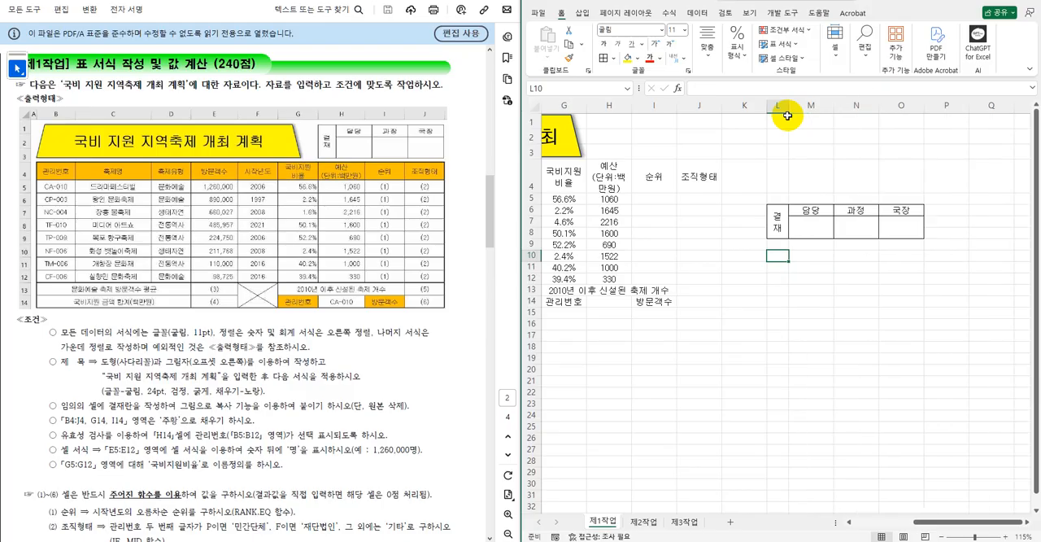
# Copy the approval box range L6:O8 as a picture.
pyautogui.click(779, 219)
pyautogui.moveTo(779, 220); pyautogui.dragTo(895, 221)
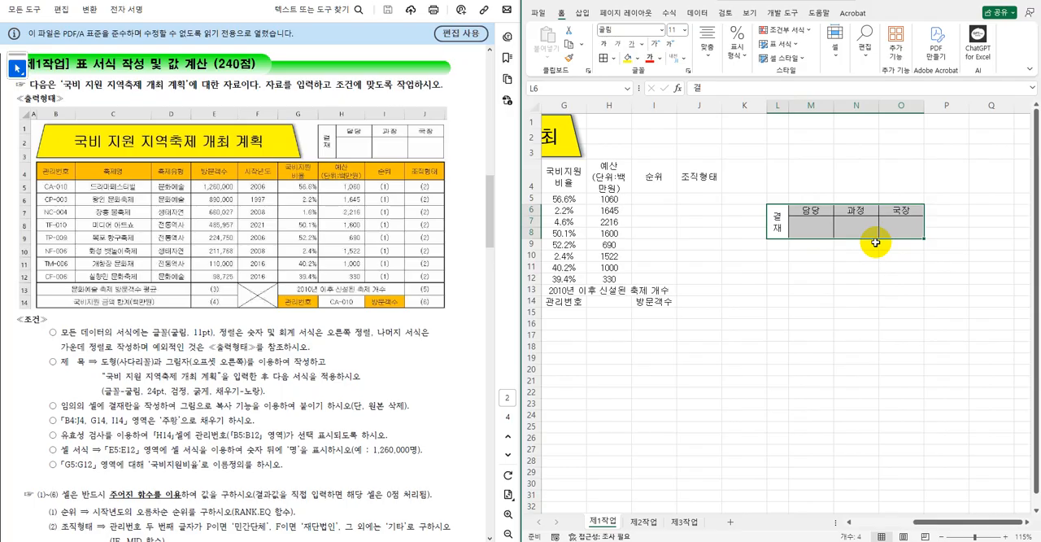
pyautogui.click(581, 44)
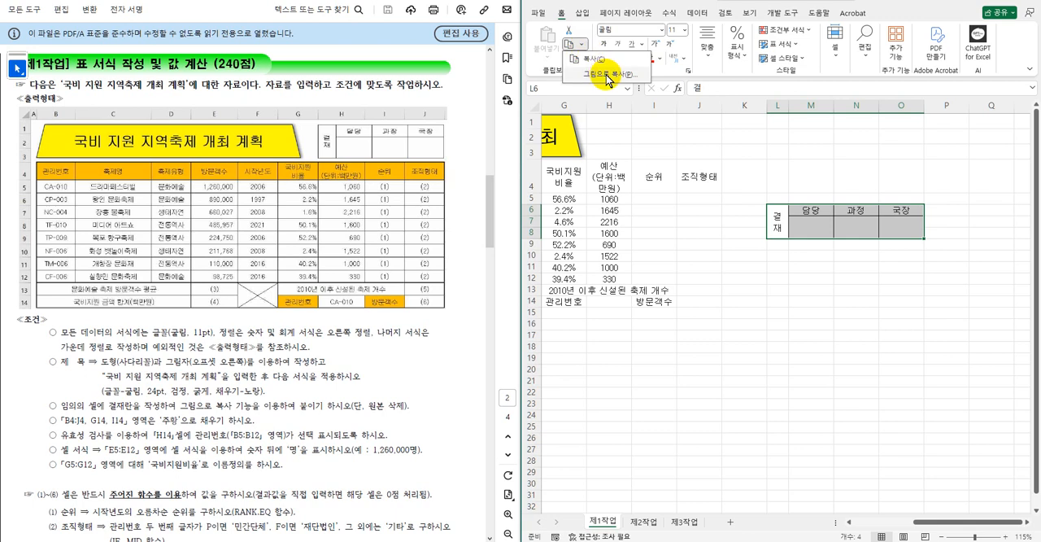
pyautogui.click(606, 74)
pyautogui.moveTo(1015, 303); pyautogui.dragTo(731, 268)
pyautogui.click(738, 377)
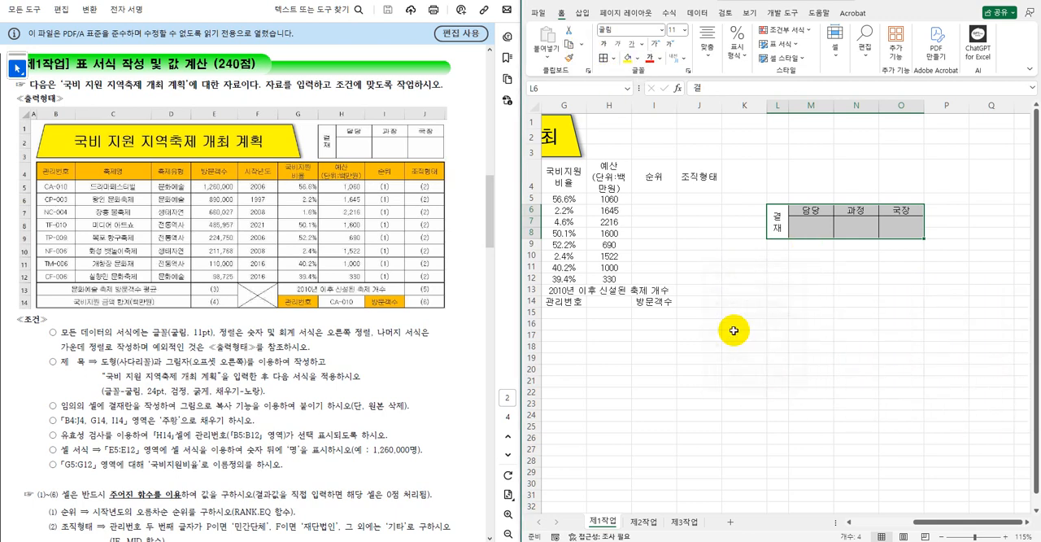
# Paste the approval box picture at I1 and position it over rows 1–3, starting at the edge of column I's left neighbour H.
pyautogui.click(649, 121)
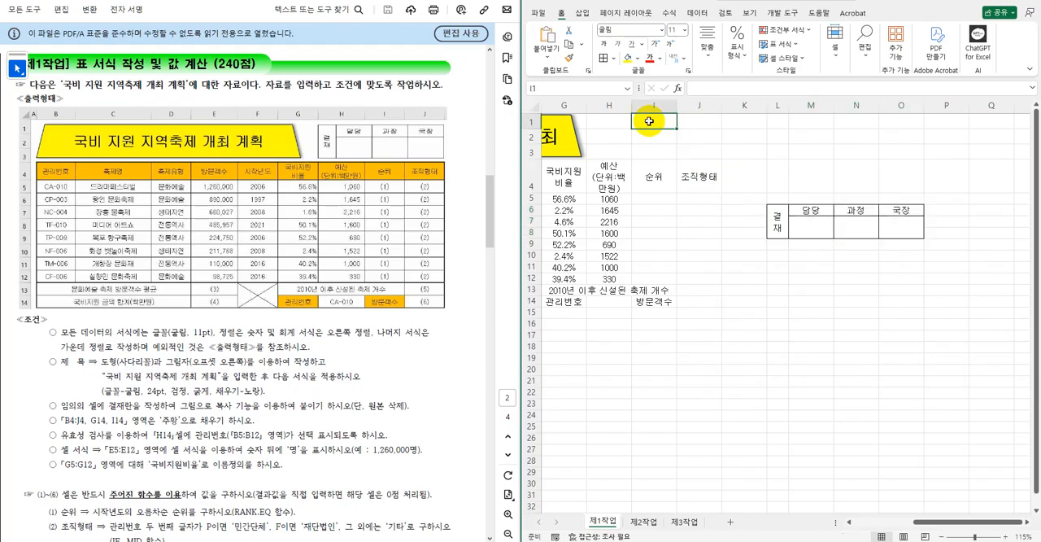
pyautogui.rightClick(650, 122)
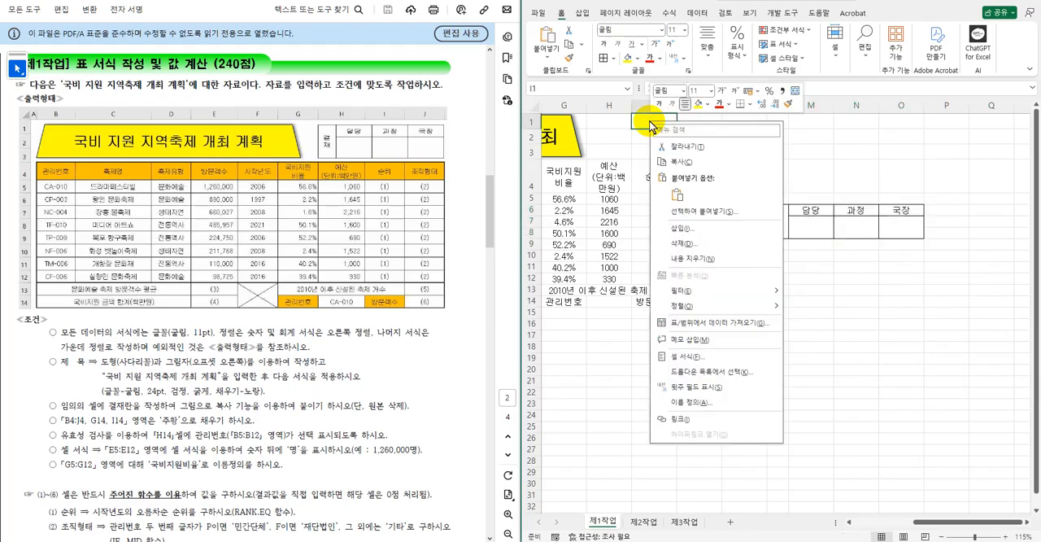
pyautogui.click(677, 196)
pyautogui.moveTo(730, 140); pyautogui.dragTo(709, 150)
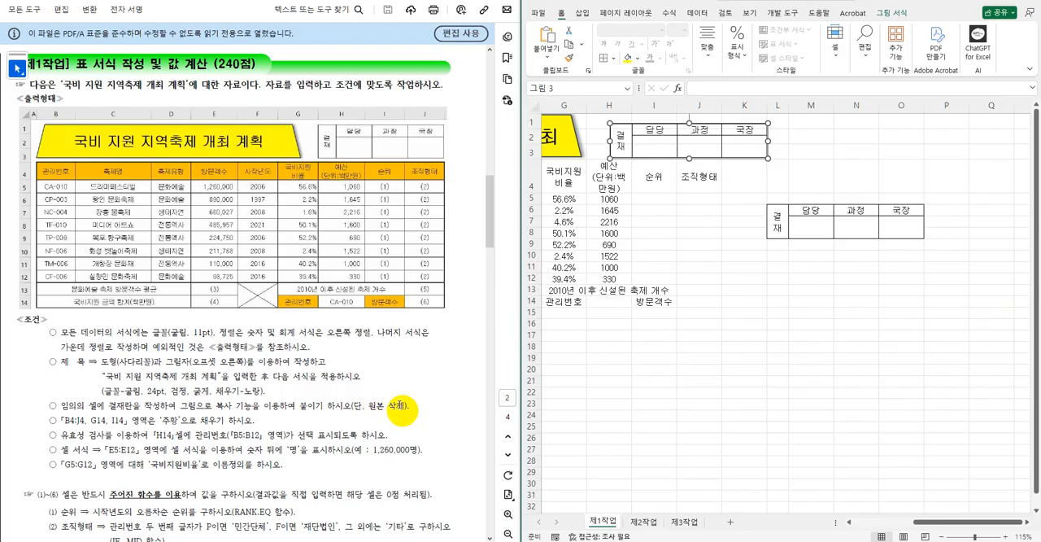
# Clear all contents and formatting from the original approval box in L6:O8.
pyautogui.click(805, 323)
pyautogui.moveTo(780, 218); pyautogui.dragTo(901, 232)
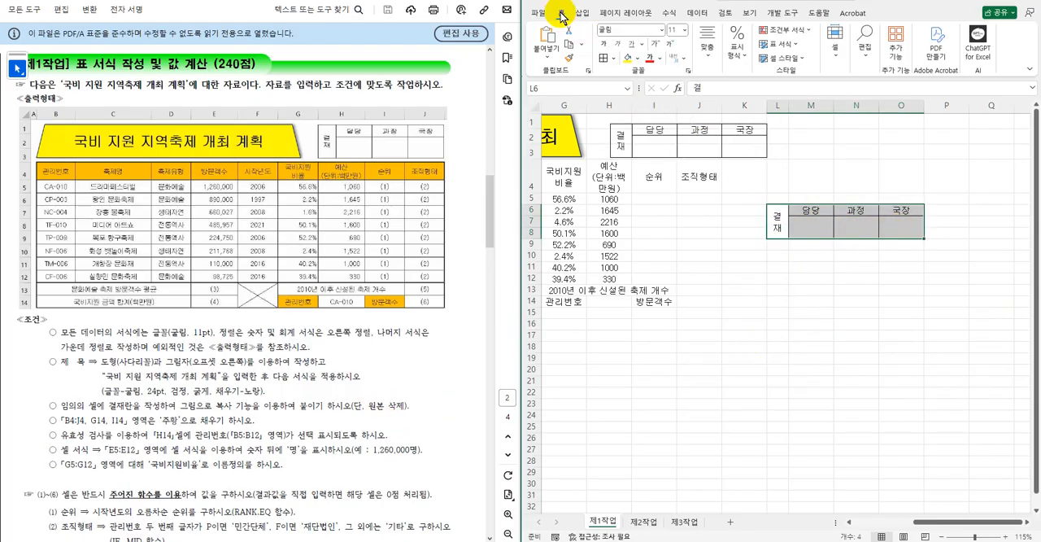
pyautogui.click(869, 63)
pyautogui.moveTo(889, 112)
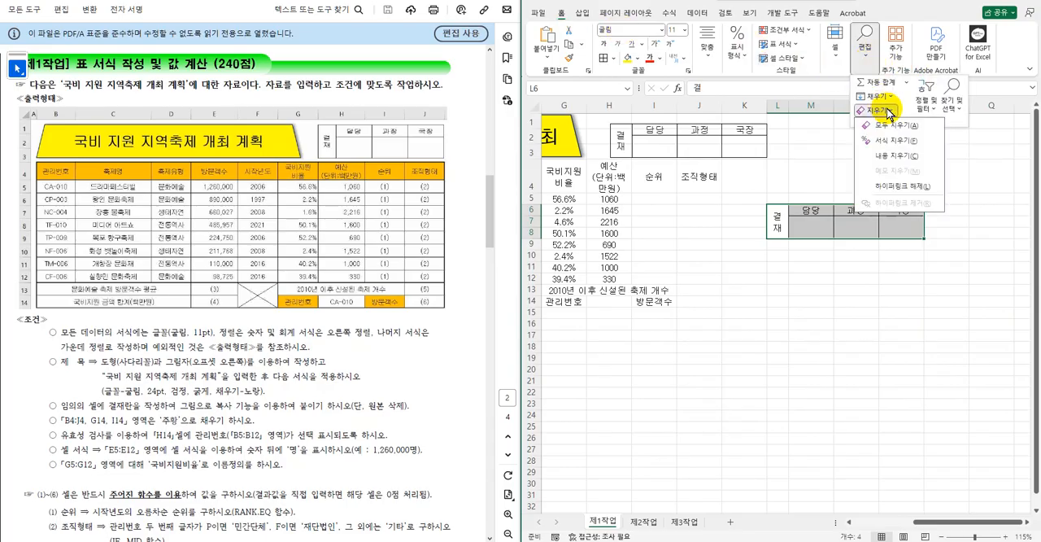
pyautogui.click(893, 127)
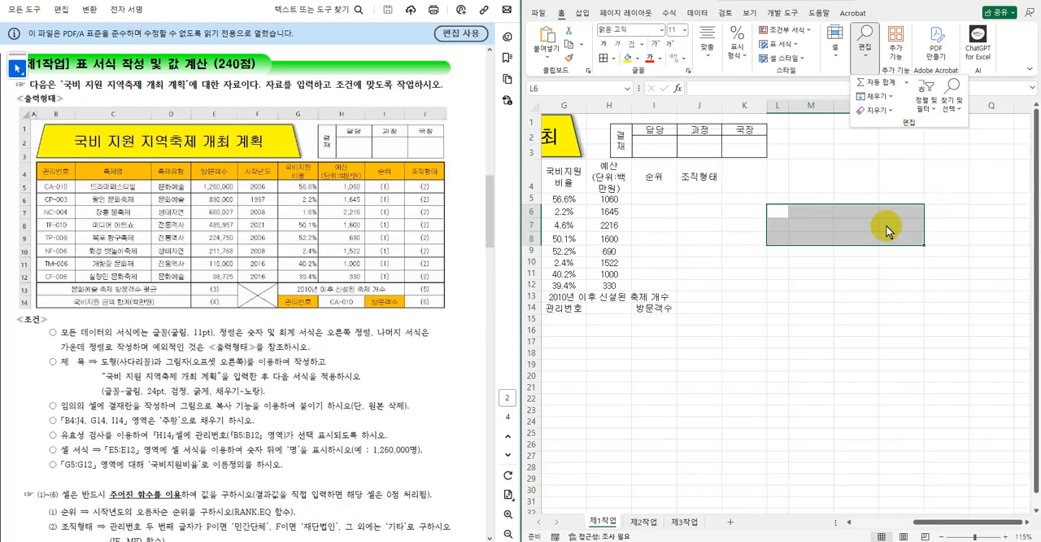
# Fill the pasted approval box picture with white and deselect it.
pyautogui.moveTo(931, 528); pyautogui.dragTo(849, 523)
pyautogui.click(900, 364)
pyautogui.click(908, 148)
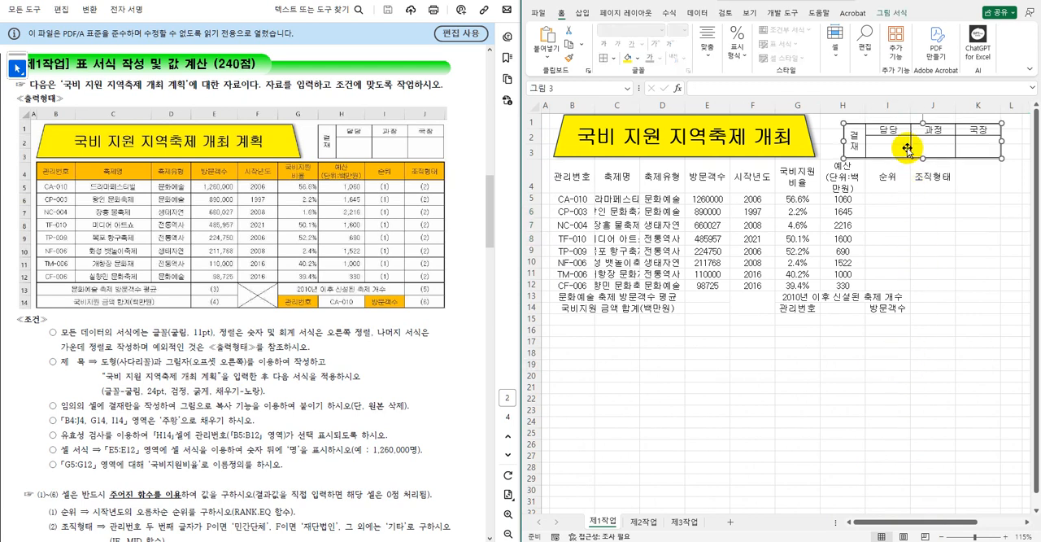
pyautogui.click(639, 60)
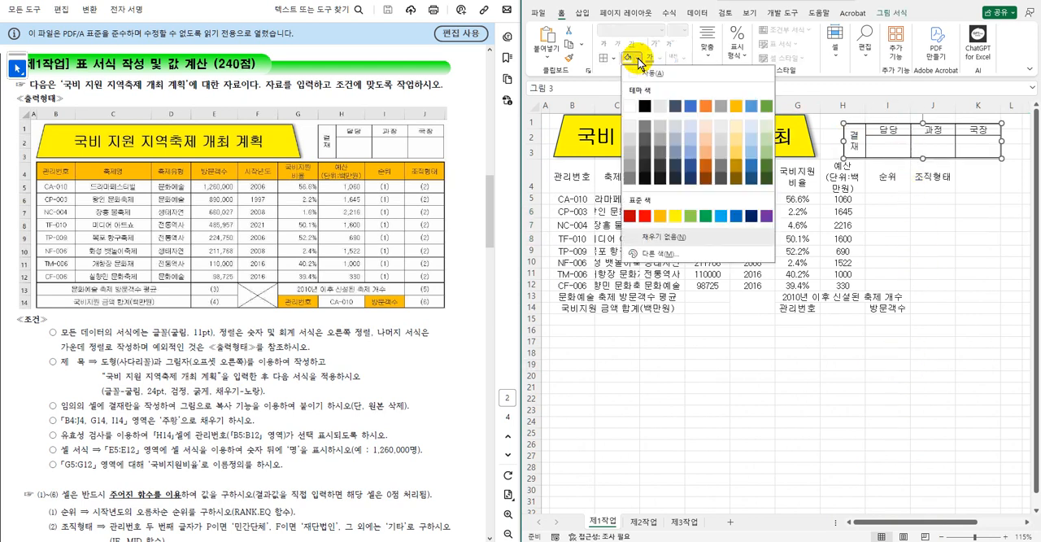
pyautogui.click(630, 107)
pyautogui.click(938, 283)
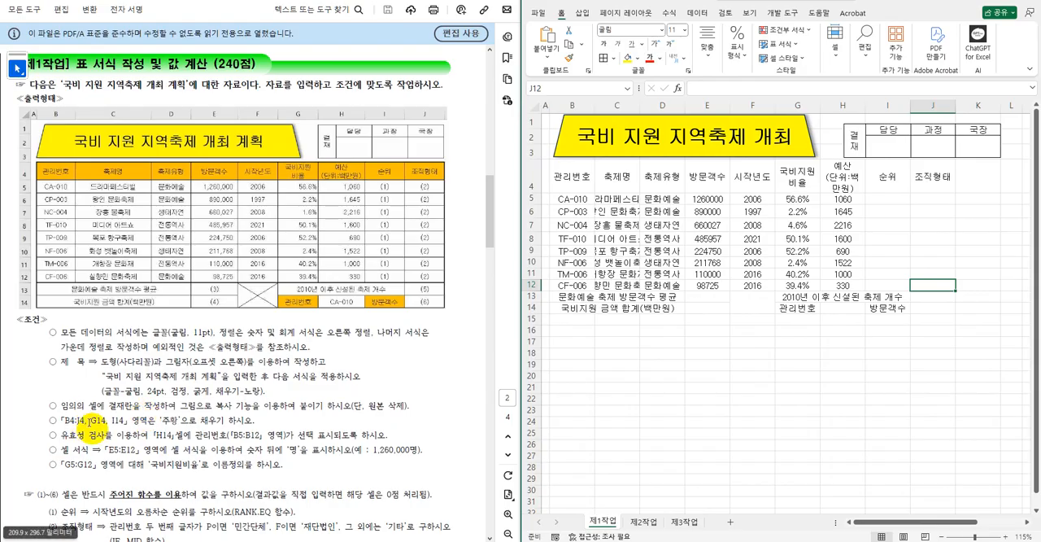
# Fill the header row B4:J4 and cells G14 and I14 with standard orange.
pyautogui.moveTo(580, 176); pyautogui.dragTo(922, 177)
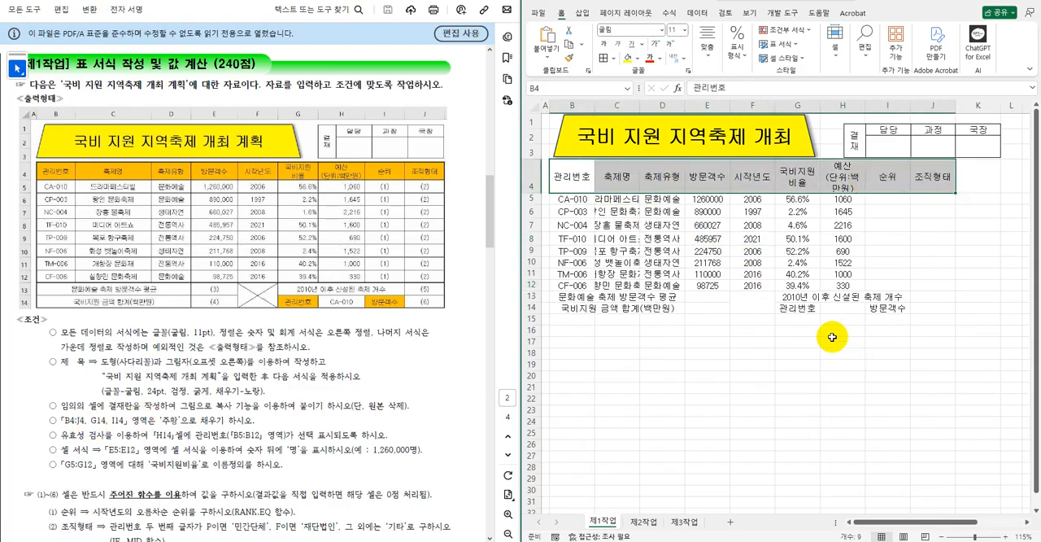
pyautogui.keyDown('ctrl'); pyautogui.click(804, 309); pyautogui.keyUp('ctrl')
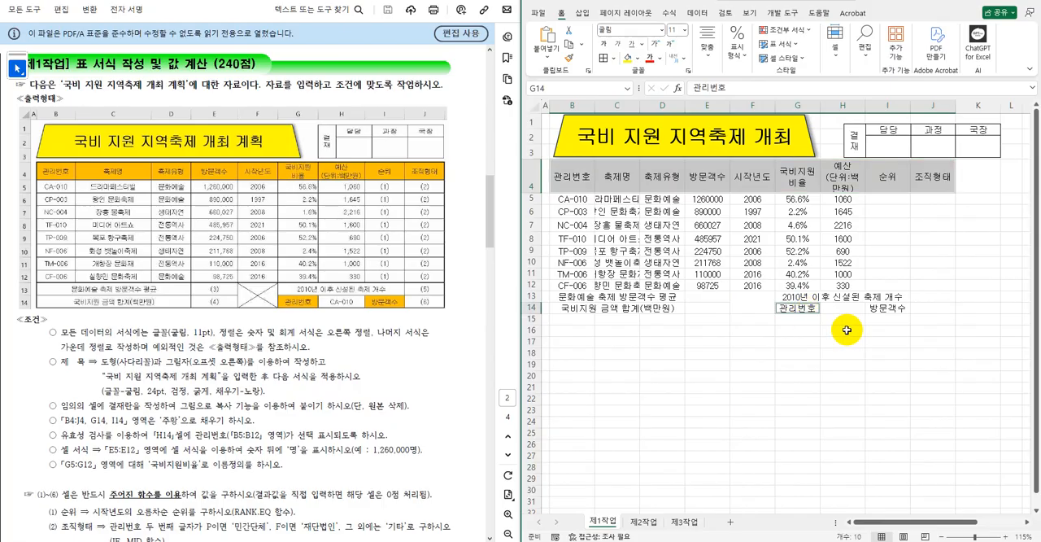
pyautogui.keyDown('ctrl'); pyautogui.click(891, 311); pyautogui.keyUp('ctrl')
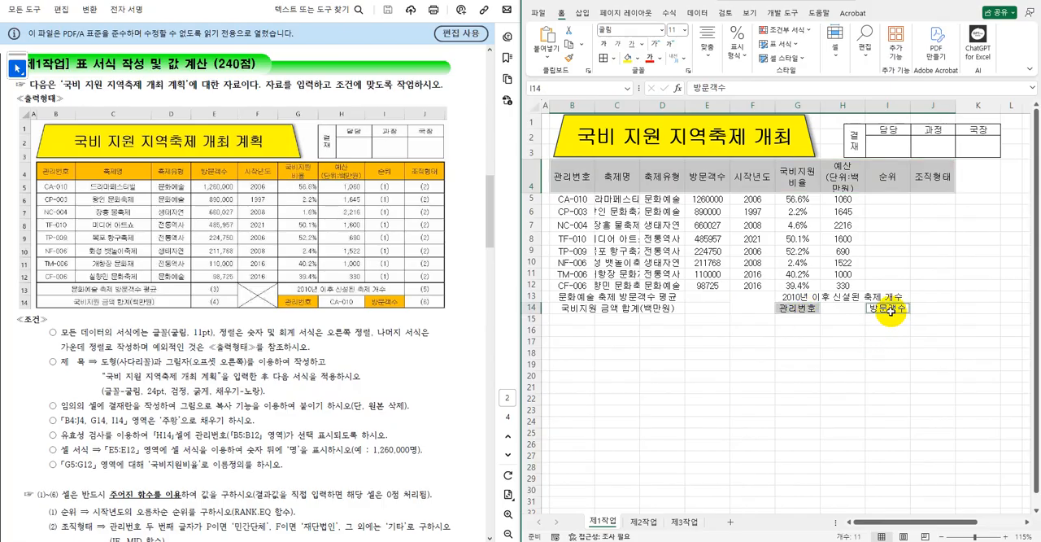
pyautogui.click(638, 63)
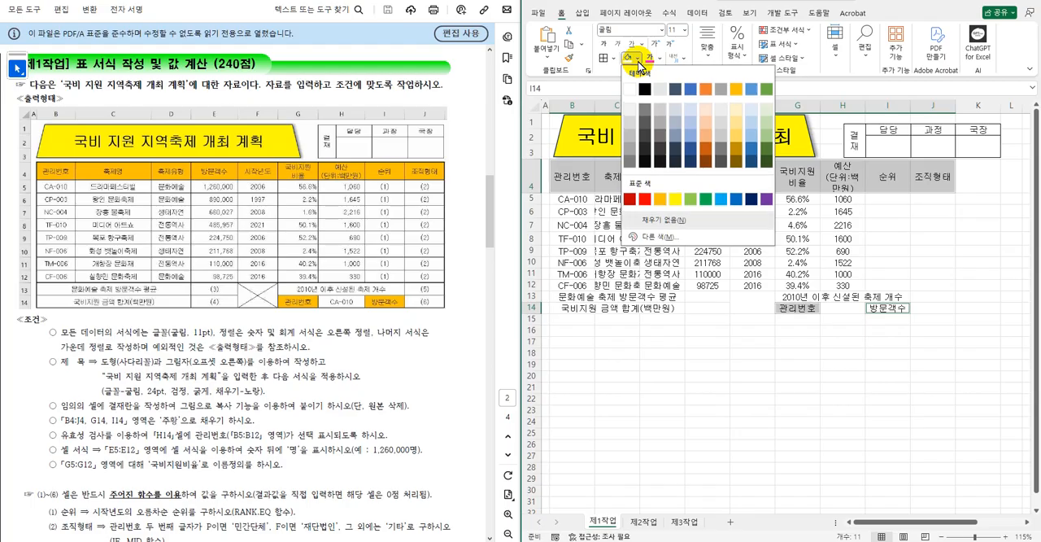
pyautogui.click(661, 200)
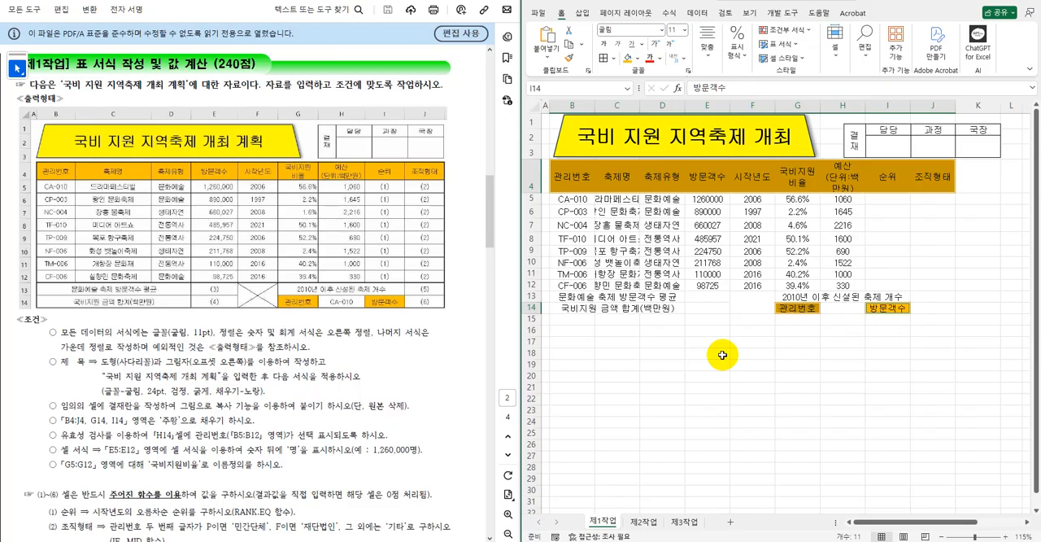
pyautogui.click(641, 59)
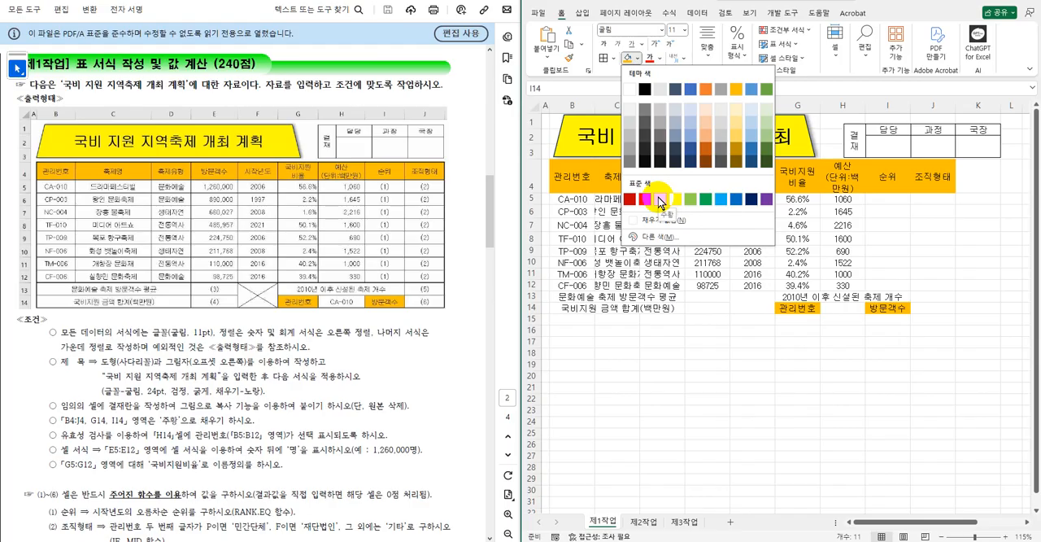
pyautogui.click(802, 338)
# Restrict cell H14 to a validation list sourced from =$B$5:$B$12 and choose CA-010 in it.
pyautogui.click(842, 308)
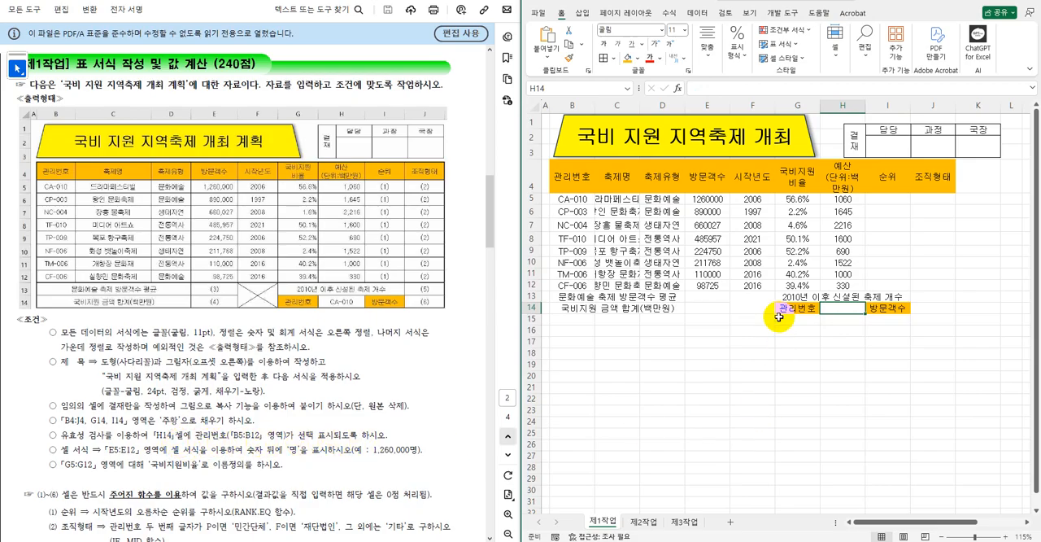
pyautogui.click(698, 16)
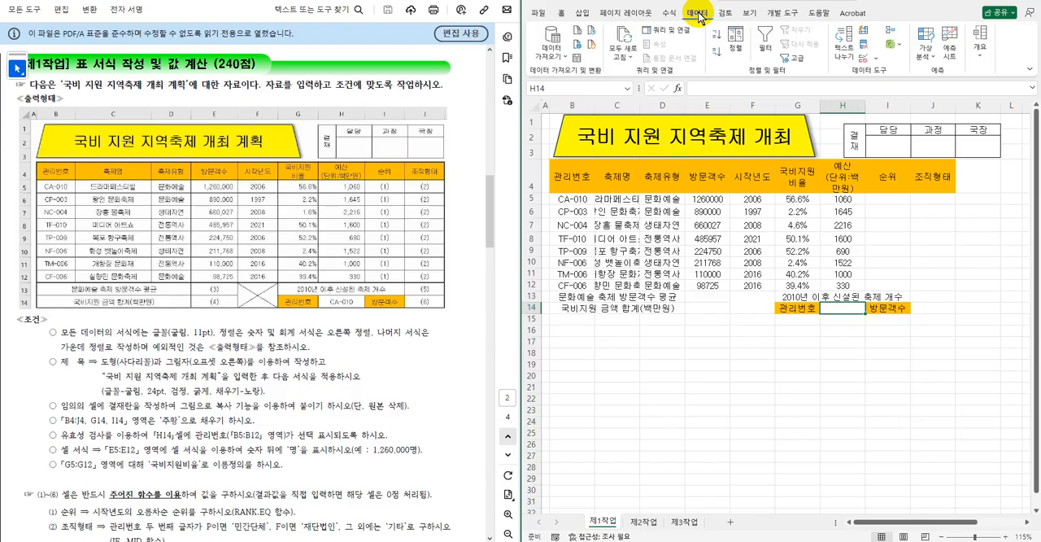
pyautogui.click(869, 61)
pyautogui.click(724, 297)
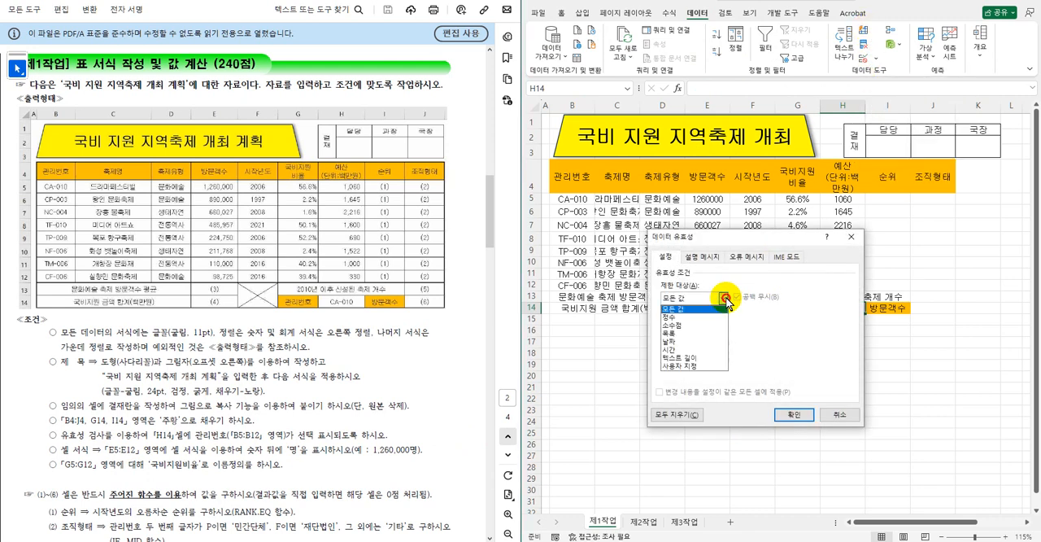
pyautogui.click(686, 333)
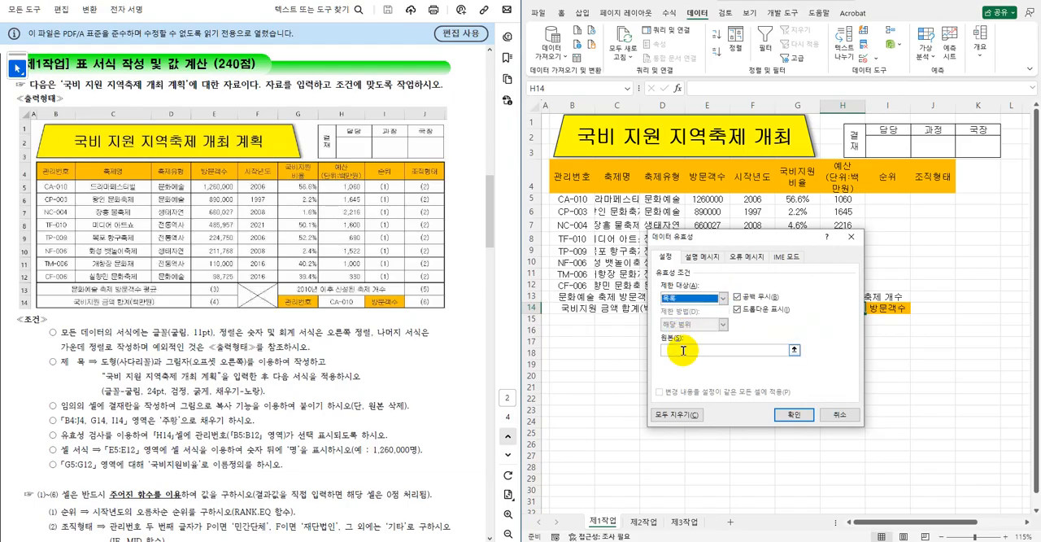
pyautogui.click(683, 350)
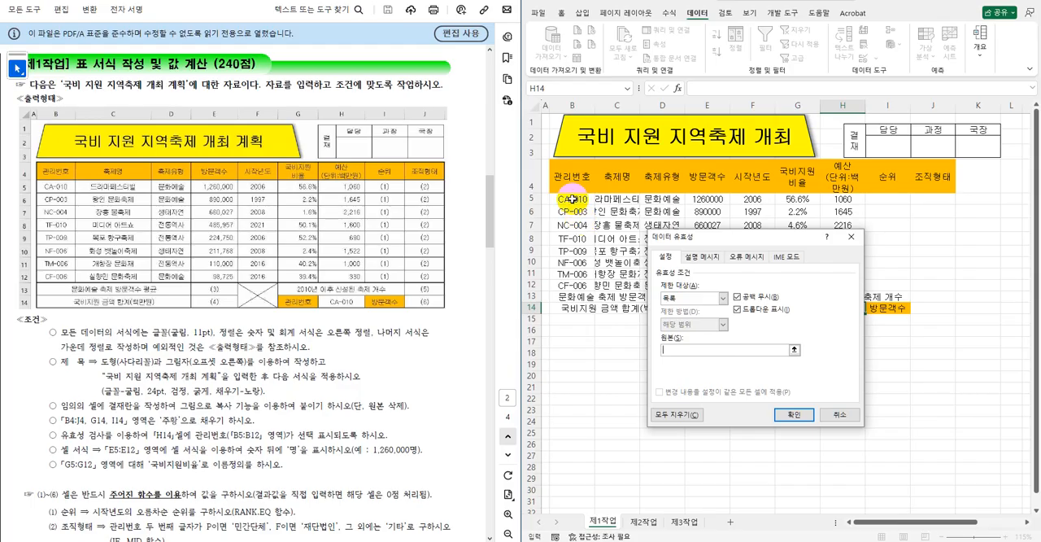
pyautogui.moveTo(572, 199); pyautogui.dragTo(572, 286)
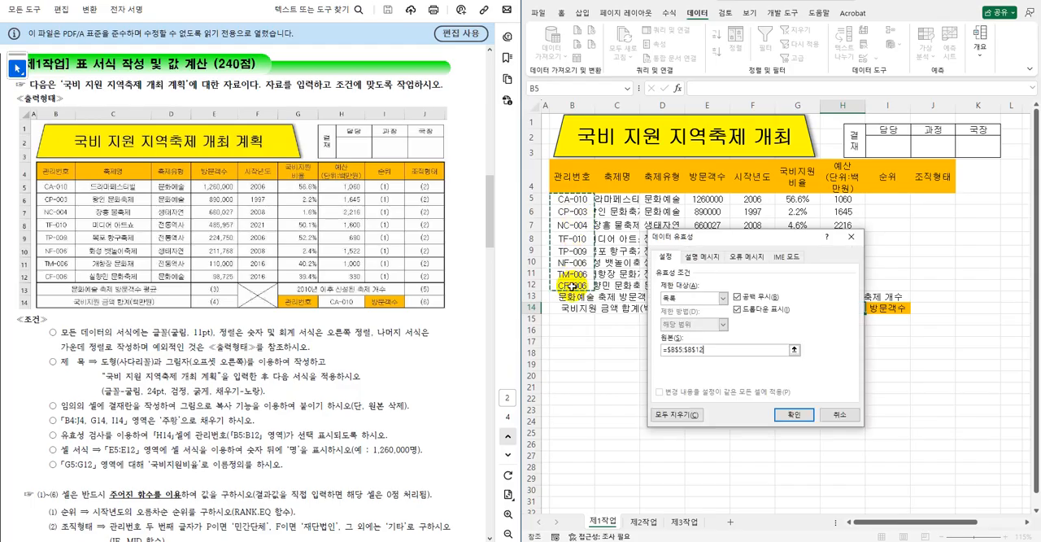
pyautogui.click(786, 413)
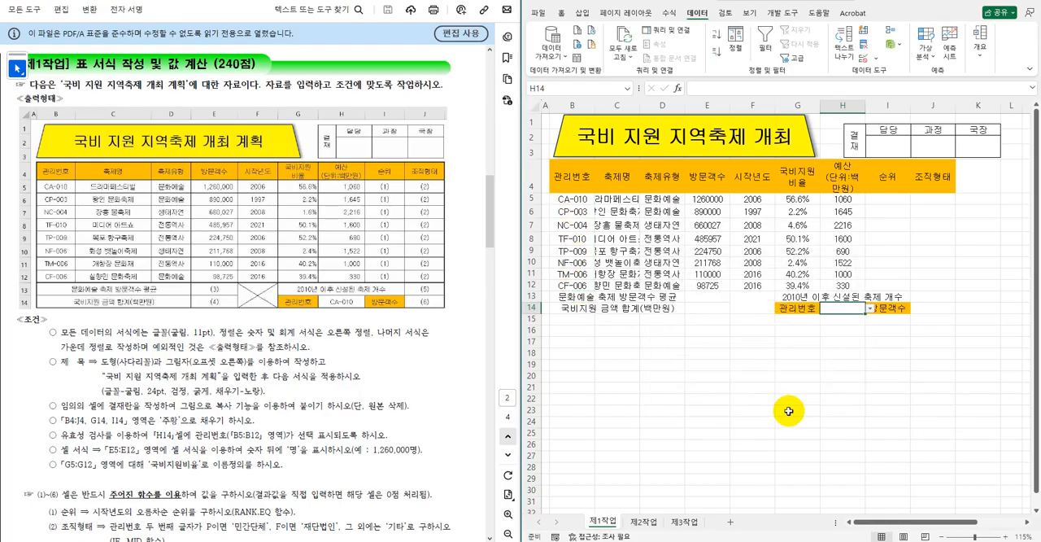
pyautogui.click(869, 310)
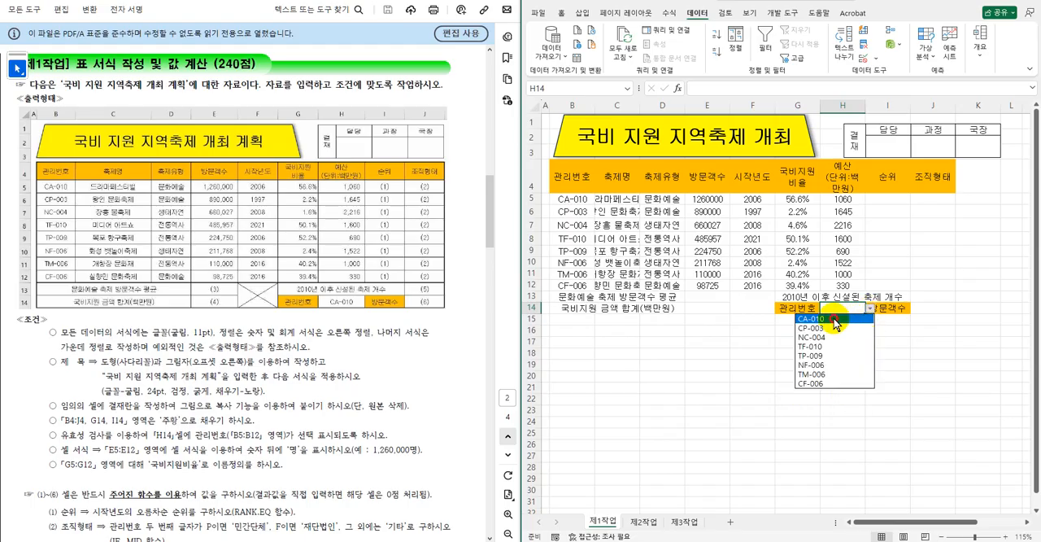
pyautogui.click(835, 320)
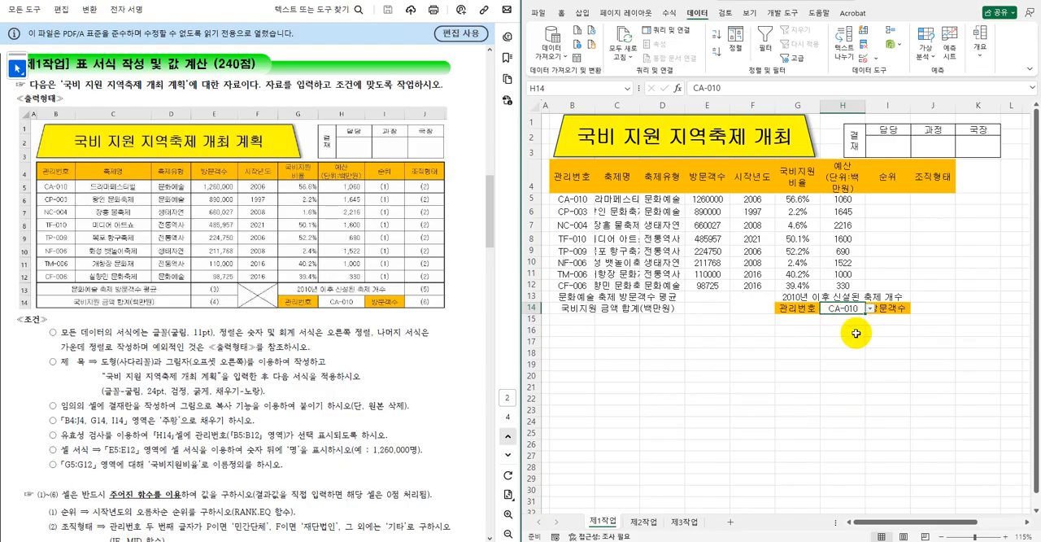
# Apply the custom number format #,##0"명" to the visitor counts in E5:E12.
pyautogui.click(712, 199)
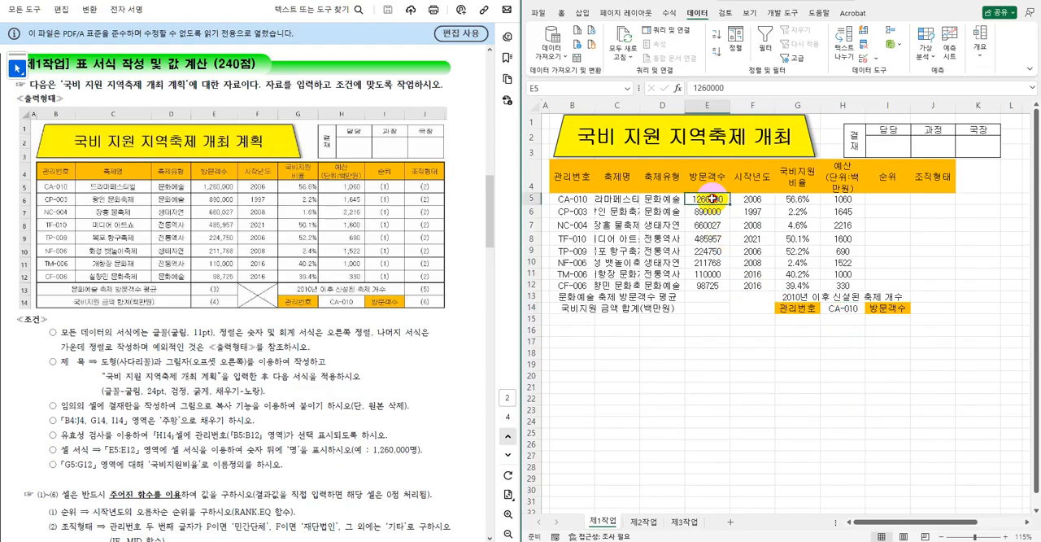
pyautogui.moveTo(712, 198); pyautogui.dragTo(712, 274)
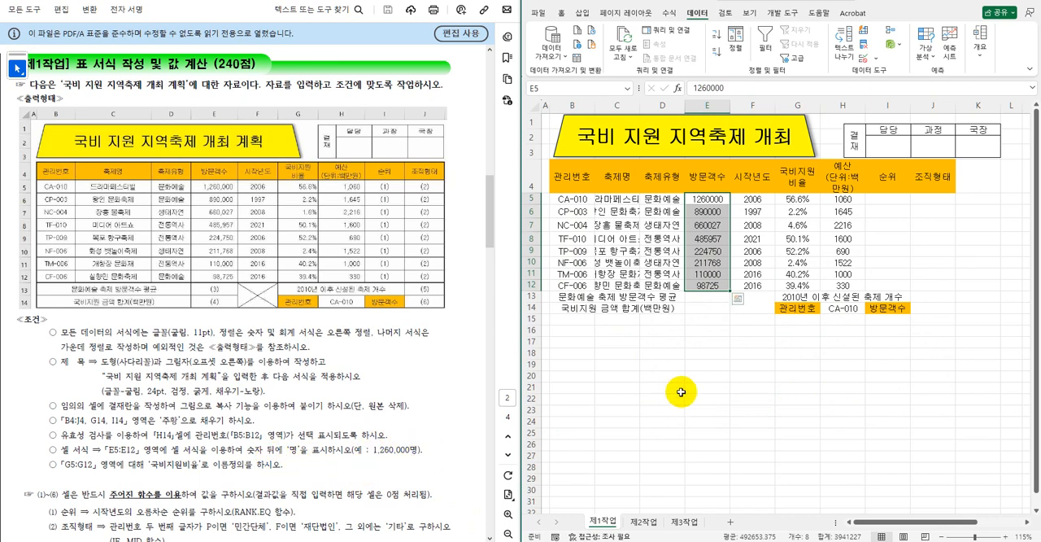
pyautogui.rightClick(710, 254)
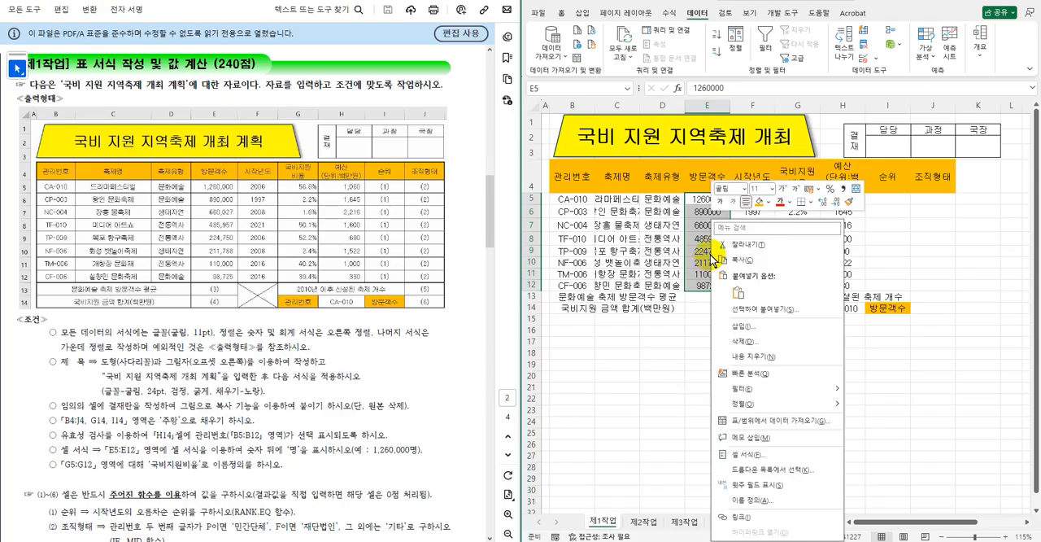
pyautogui.click(752, 457)
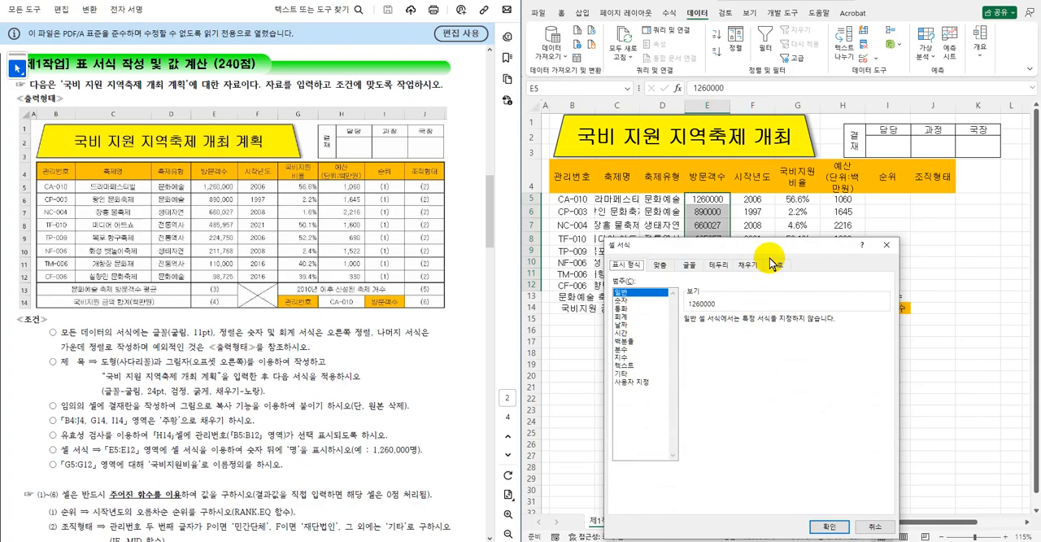
pyautogui.moveTo(778, 250); pyautogui.dragTo(842, 158)
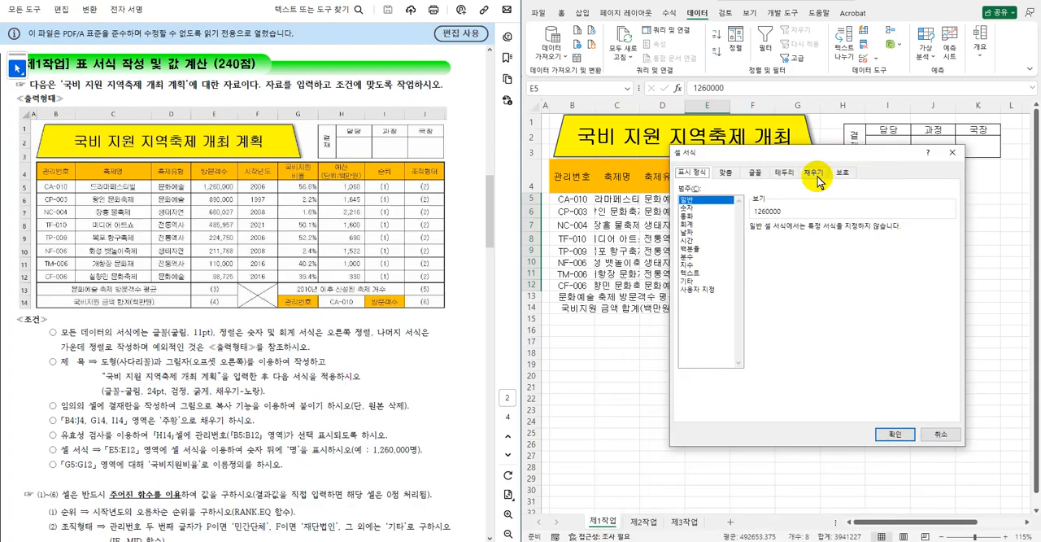
pyautogui.click(704, 289)
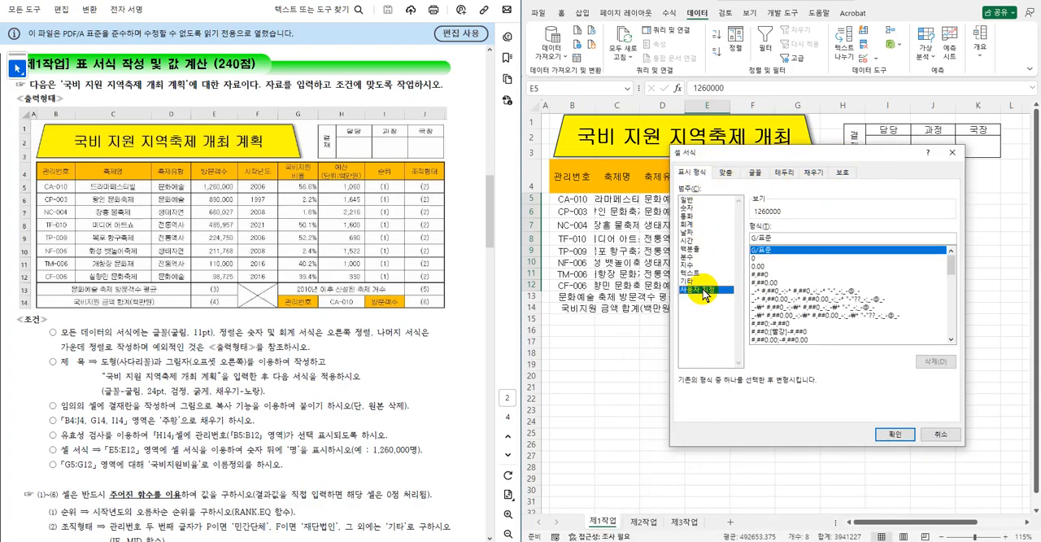
pyautogui.click(764, 275)
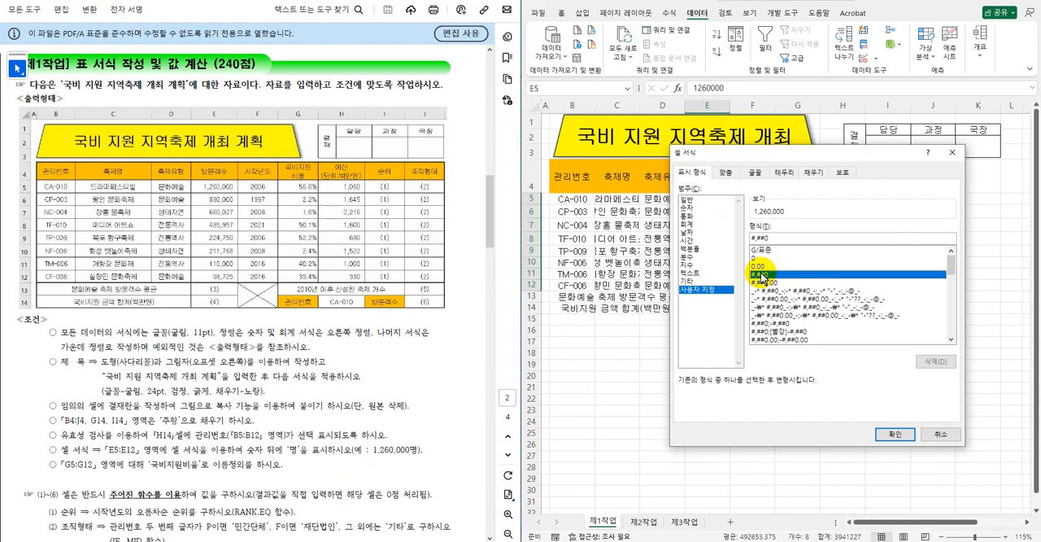
pyautogui.click(782, 238)
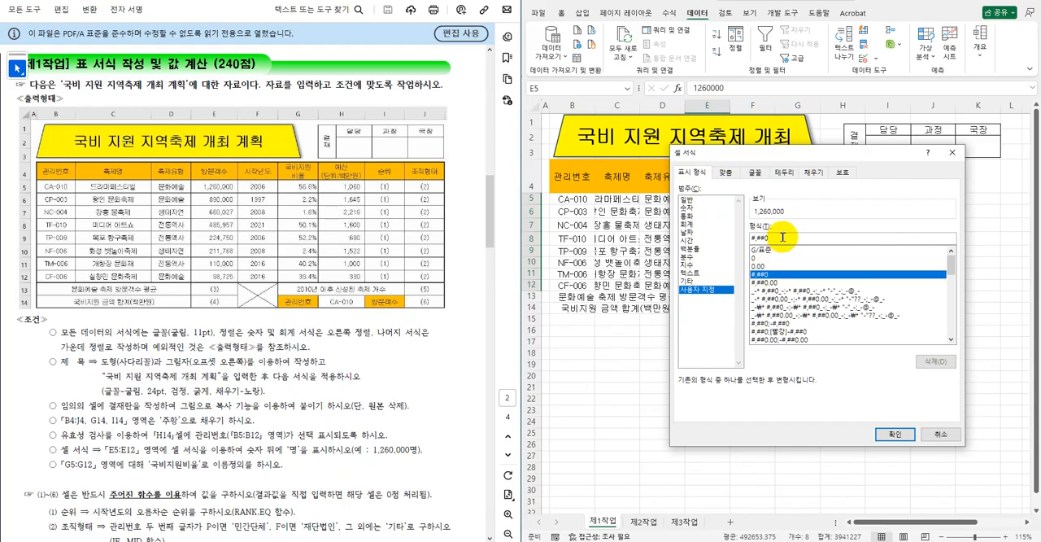
pyautogui.write('"명')
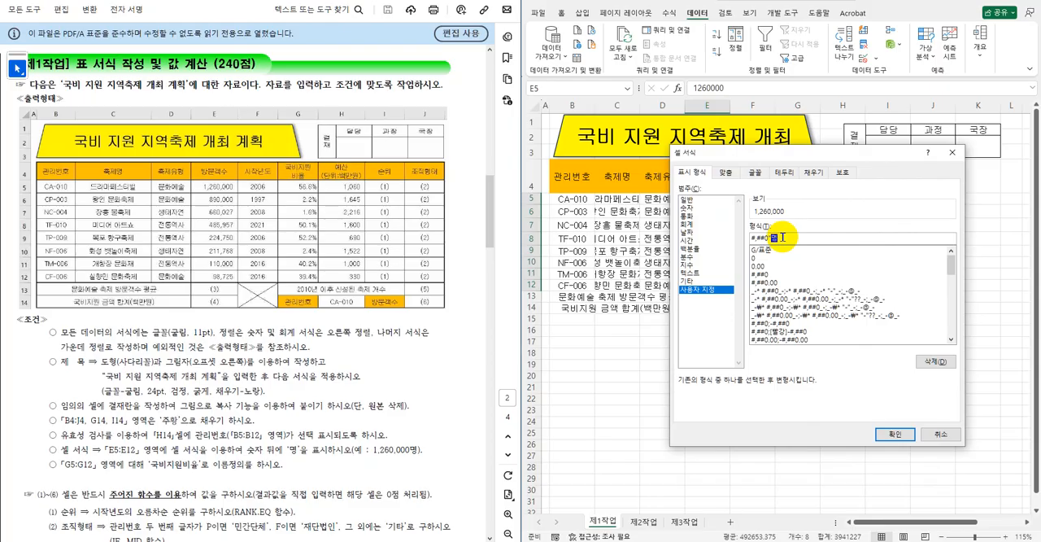
pyautogui.press('Return')
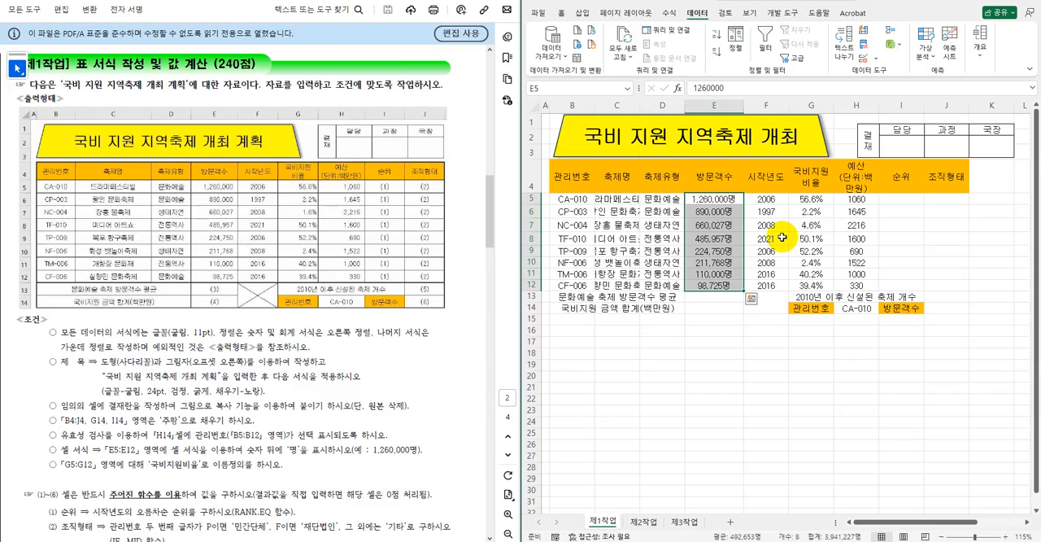
# Apply the comma number style to F5:F12 and H5:H12.
pyautogui.moveTo(765, 198); pyautogui.dragTo(767, 285)
pyautogui.keyDown('ctrl'); pyautogui.moveTo(856, 198); pyautogui.dragTo(860, 286); pyautogui.keyUp('ctrl')
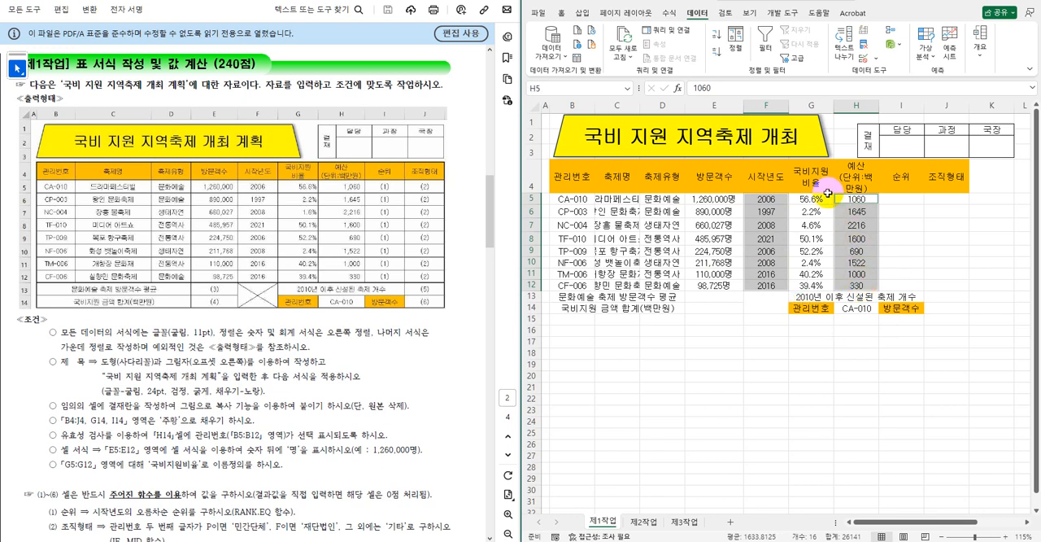
pyautogui.click(559, 13)
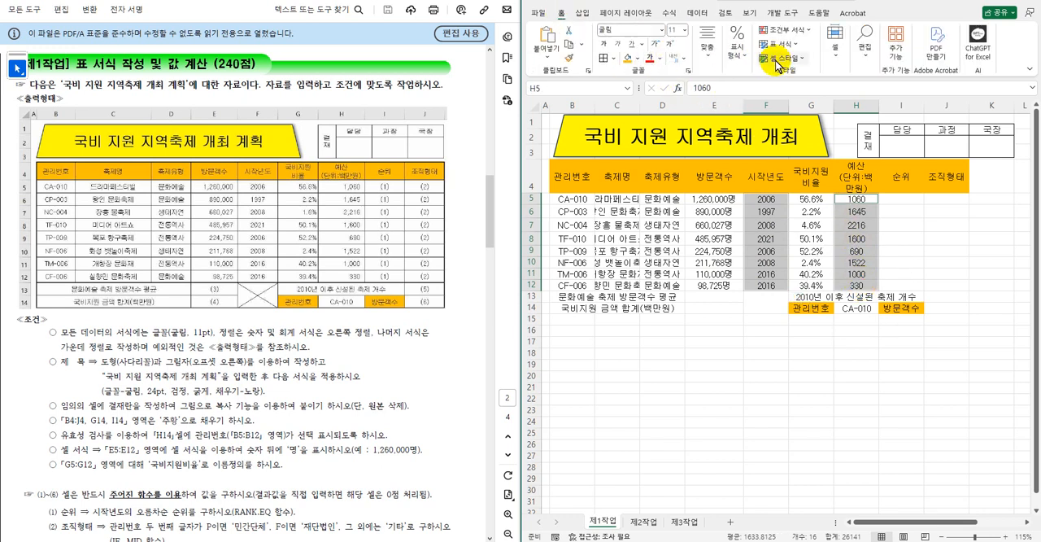
pyautogui.click(737, 51)
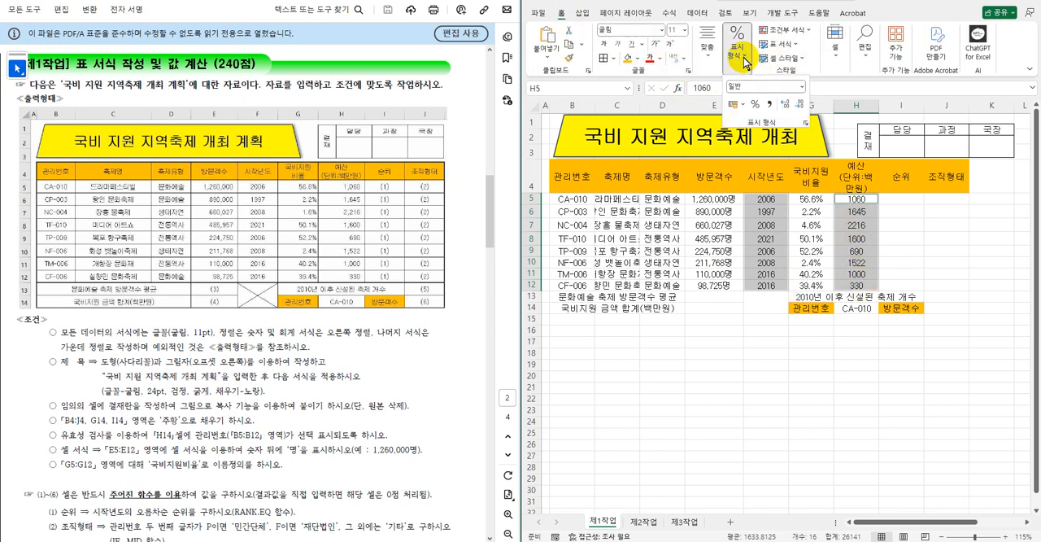
pyautogui.click(767, 104)
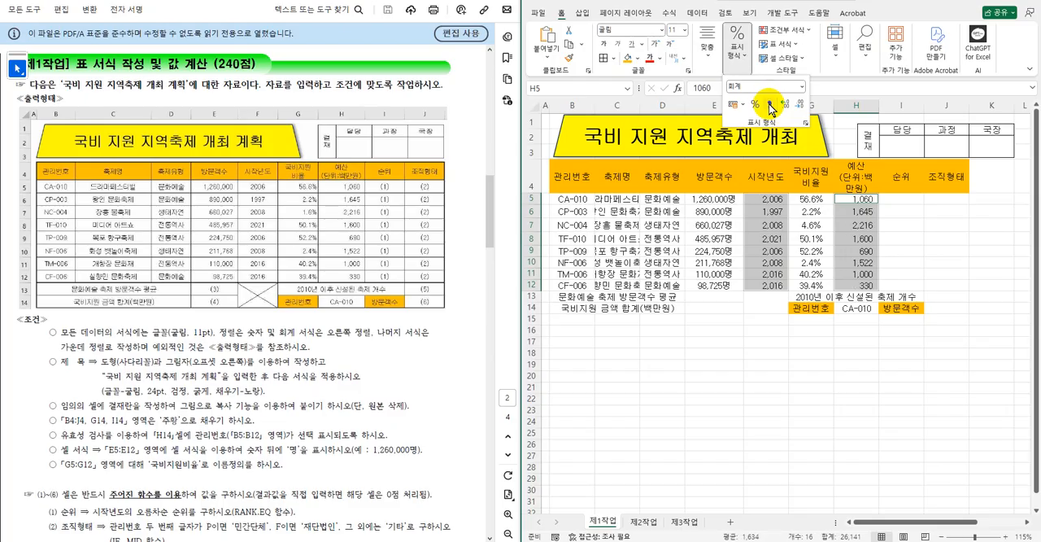
# Right-align the numeric cells E5:H12.
pyautogui.click(716, 198)
pyautogui.moveTo(716, 198); pyautogui.dragTo(850, 279)
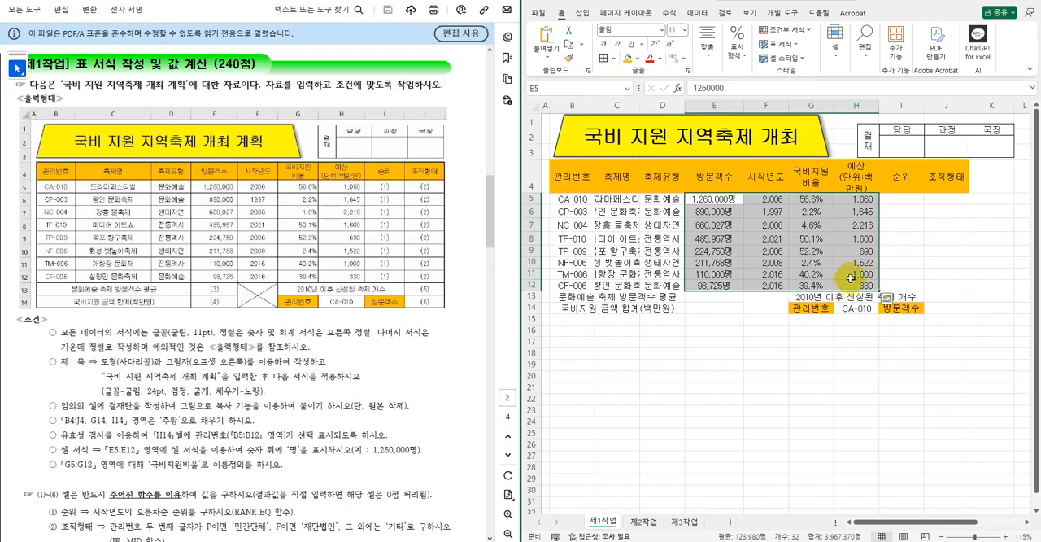
pyautogui.click(707, 45)
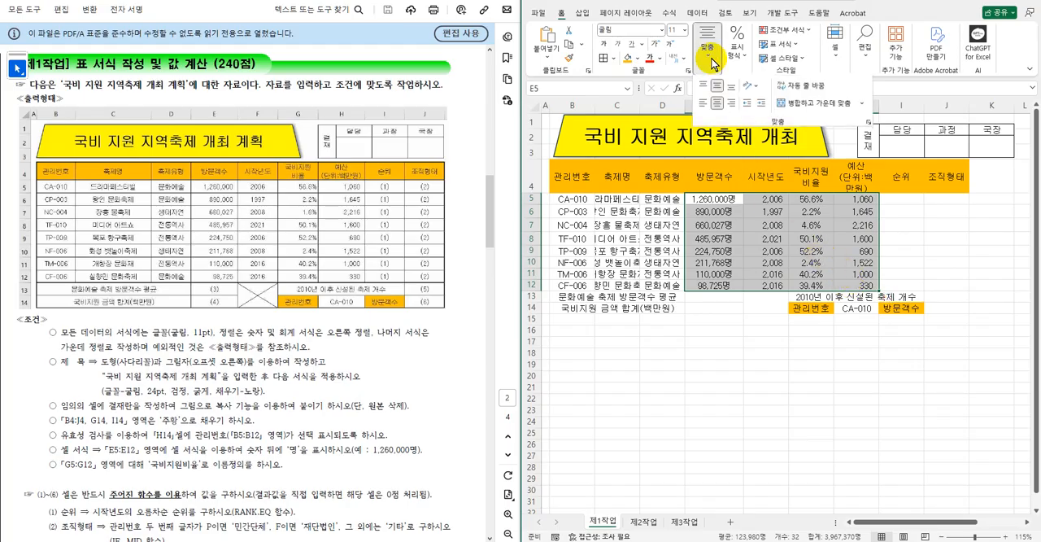
pyautogui.click(731, 107)
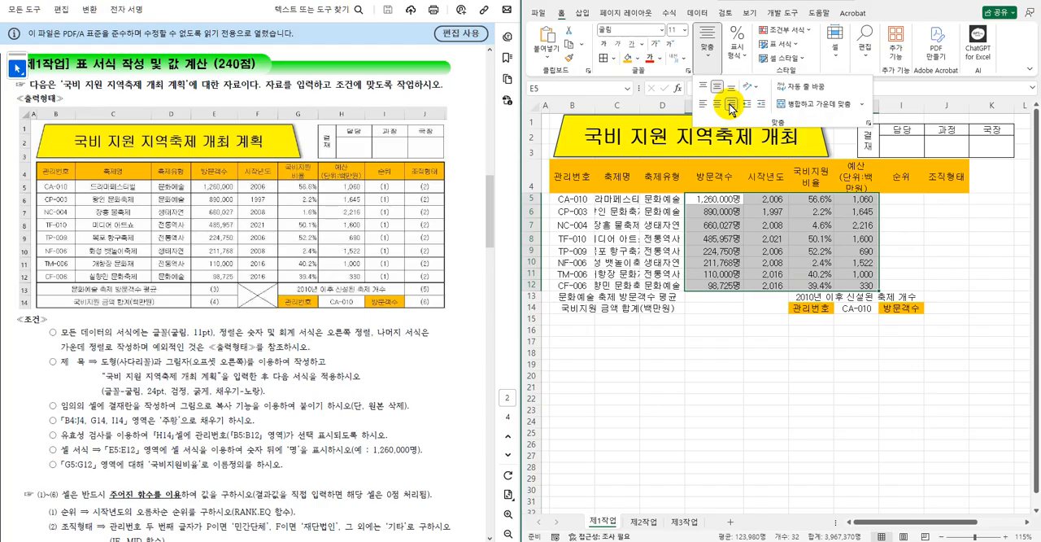
pyautogui.click(753, 330)
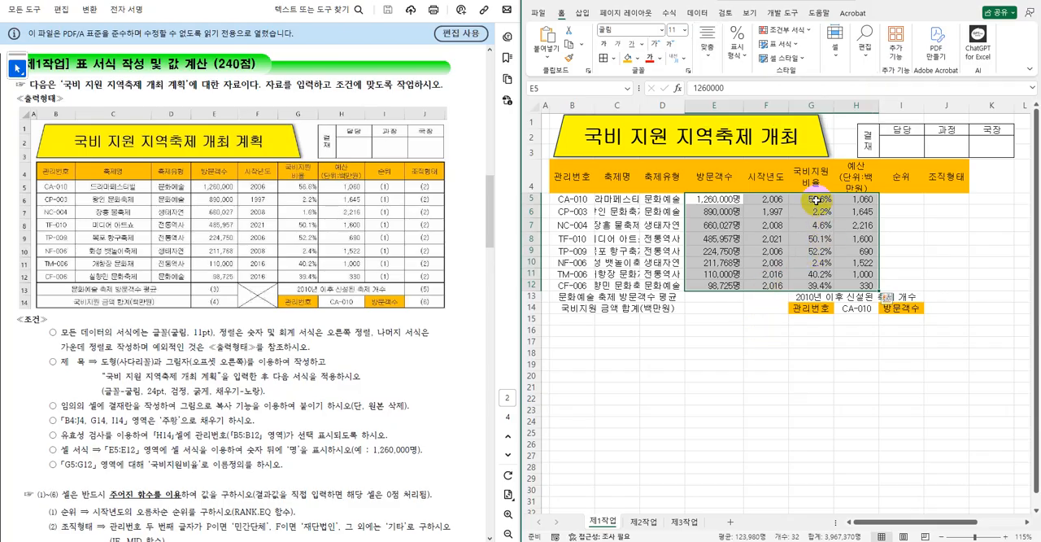
# Define the name 국비지원비율 for the range G5:G12.
pyautogui.click(816, 199)
pyautogui.moveTo(817, 199); pyautogui.dragTo(816, 283)
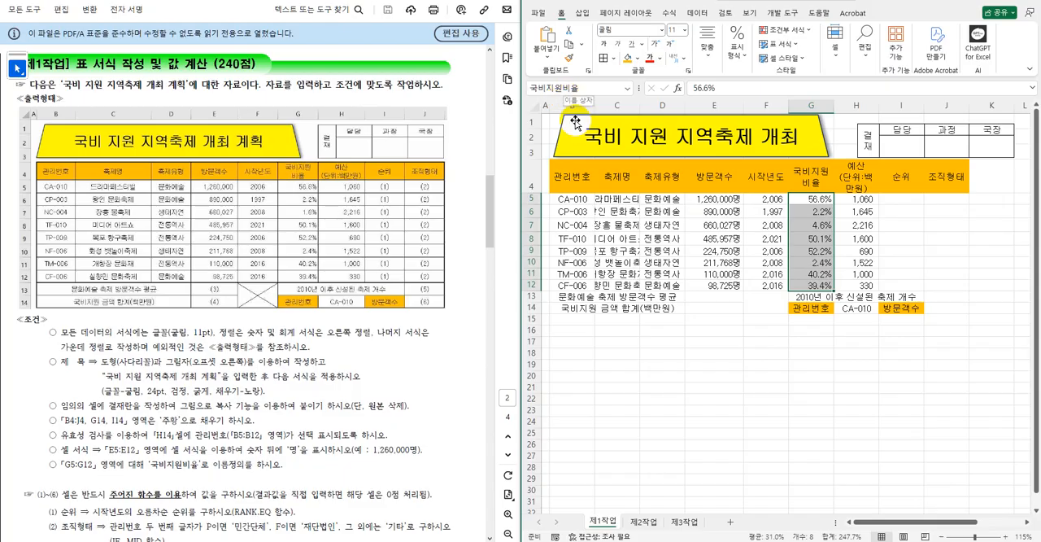
pyautogui.click(810, 357)
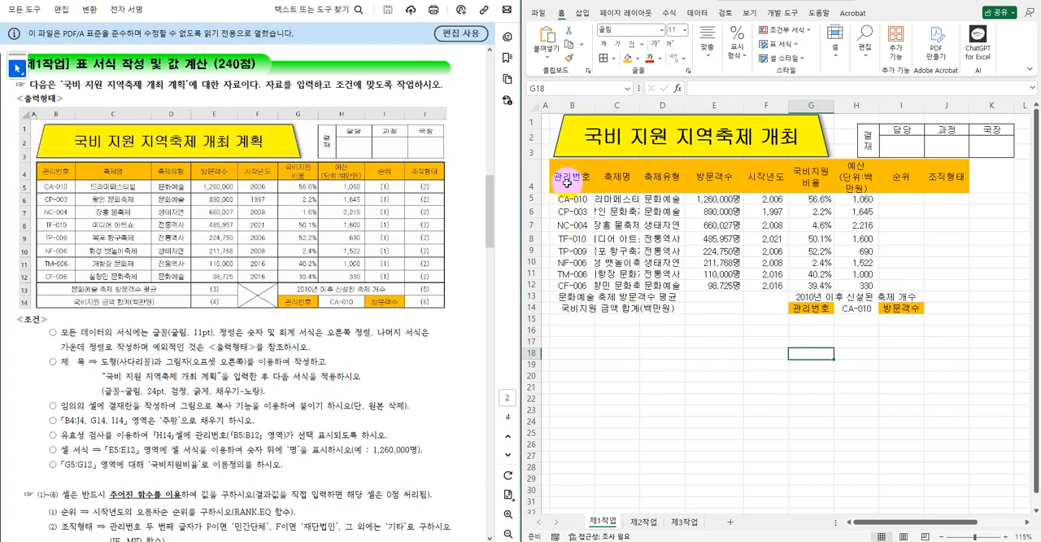
# Apply all borders and a thick outside border to the table range B4:J14.
pyautogui.moveTo(561, 176); pyautogui.dragTo(943, 303)
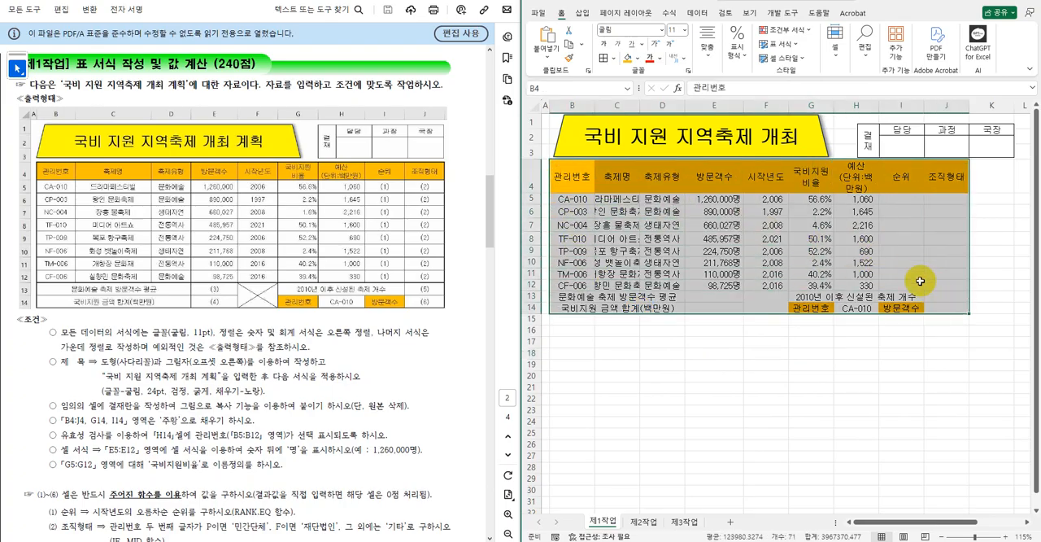
pyautogui.click(603, 59)
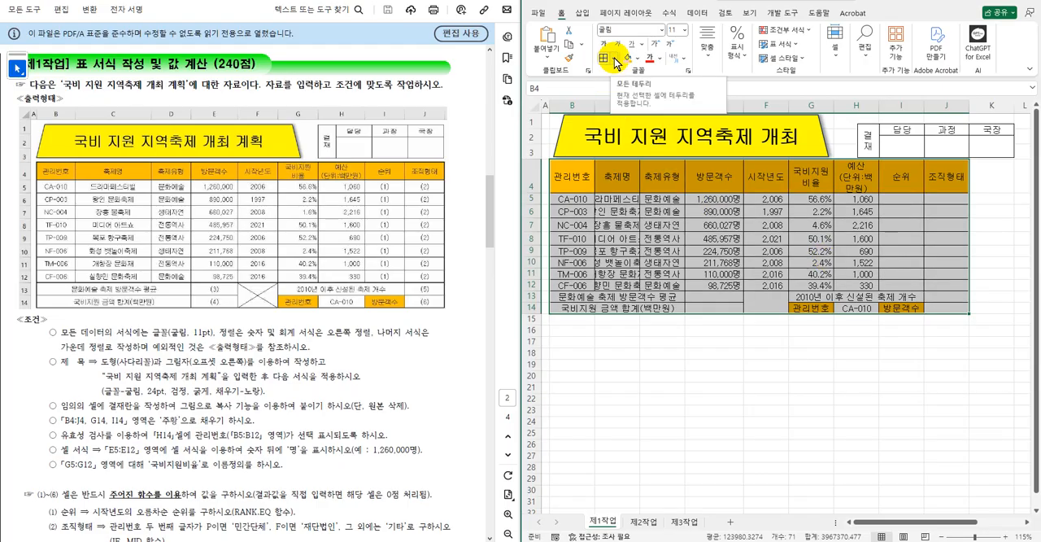
pyautogui.click(615, 59)
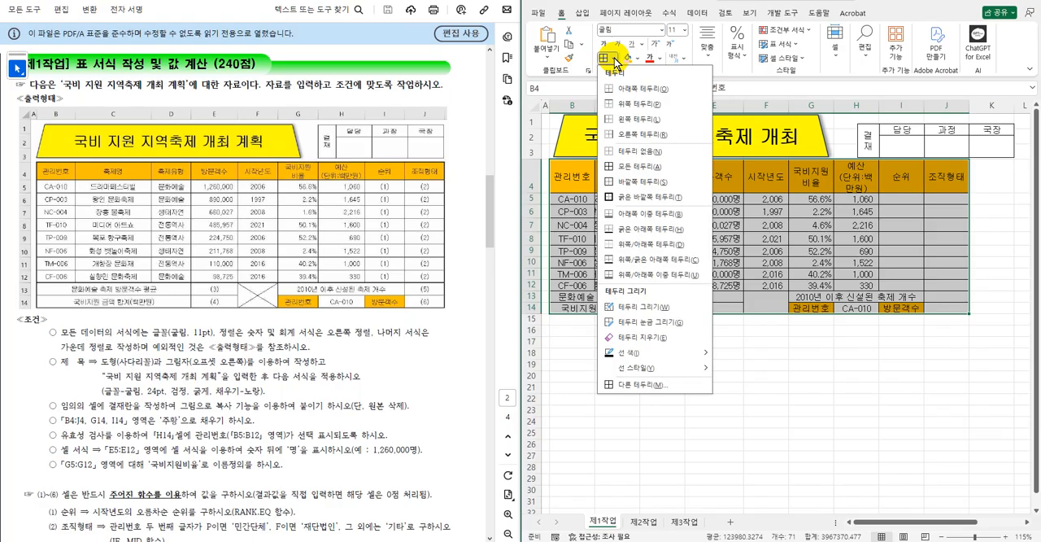
pyautogui.click(642, 197)
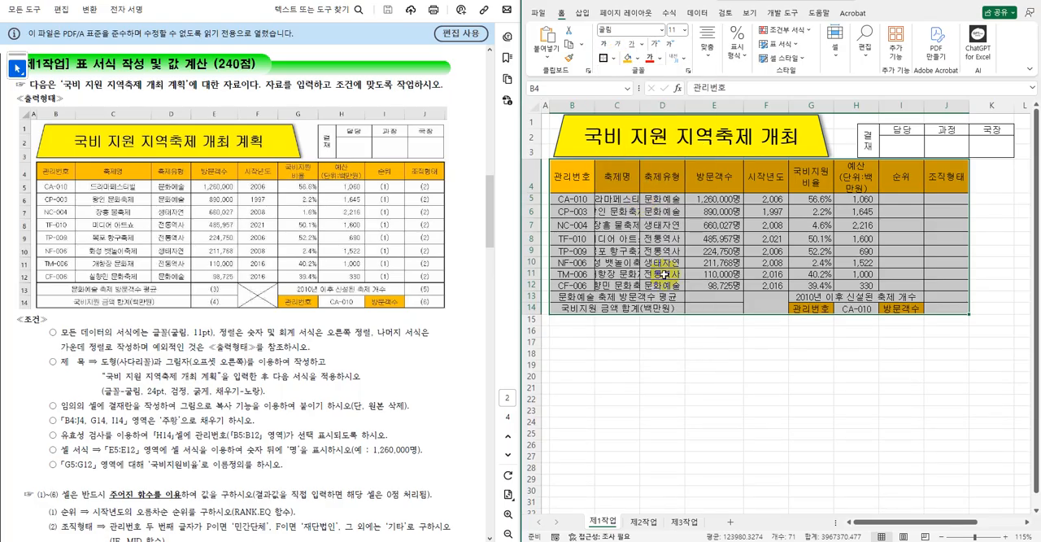
pyautogui.click(722, 363)
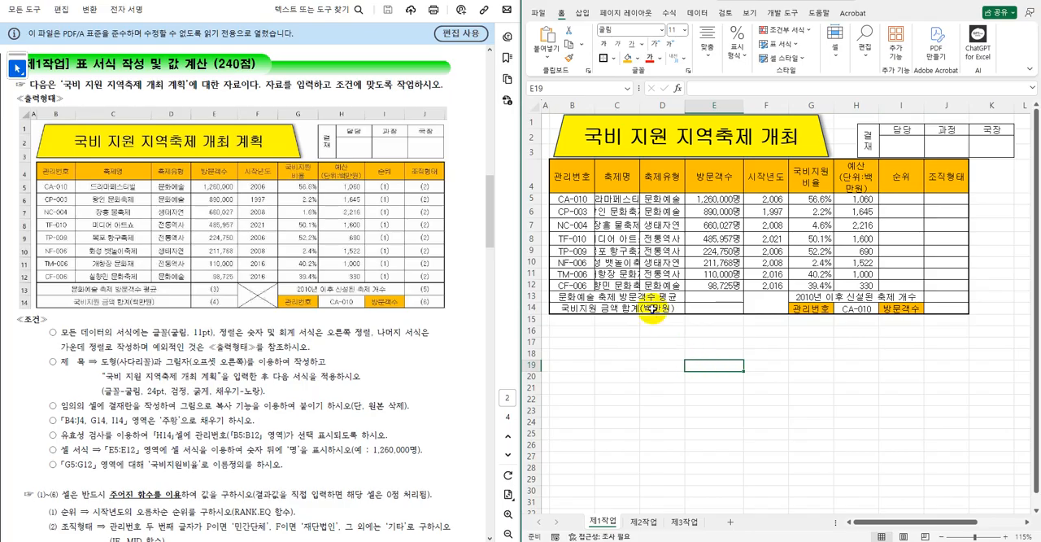
# Add thick outside borders around the header row B4:J4 and the summary rows B13:J14.
pyautogui.click(574, 177)
pyautogui.moveTo(574, 177); pyautogui.dragTo(945, 182)
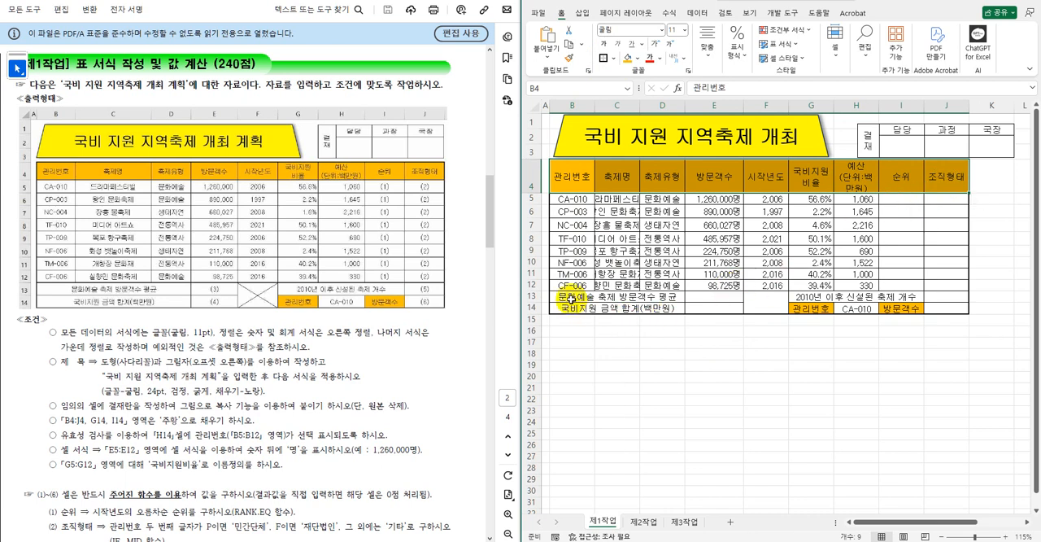
pyautogui.moveTo(563, 296); pyautogui.dragTo(949, 308)
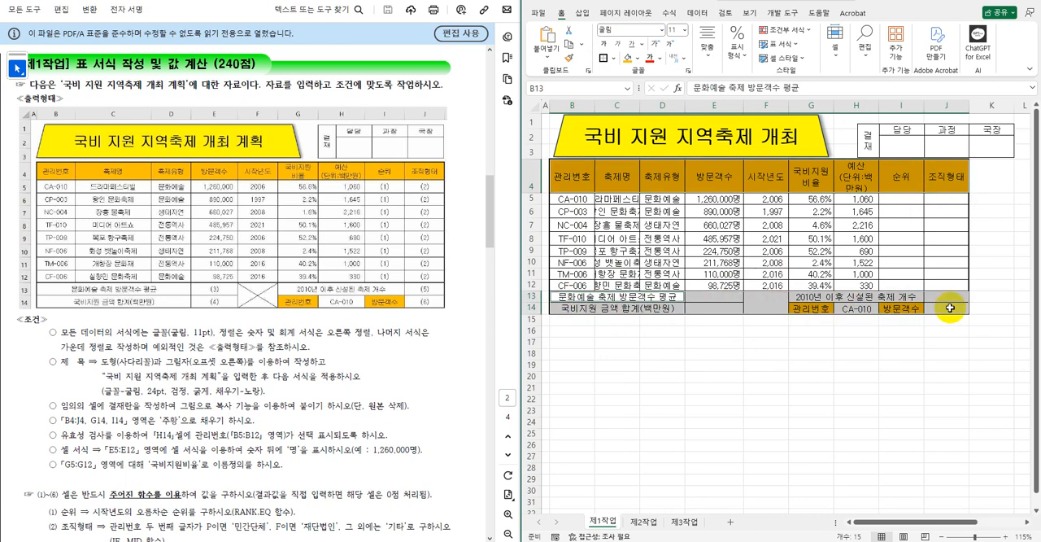
pyautogui.click(603, 59)
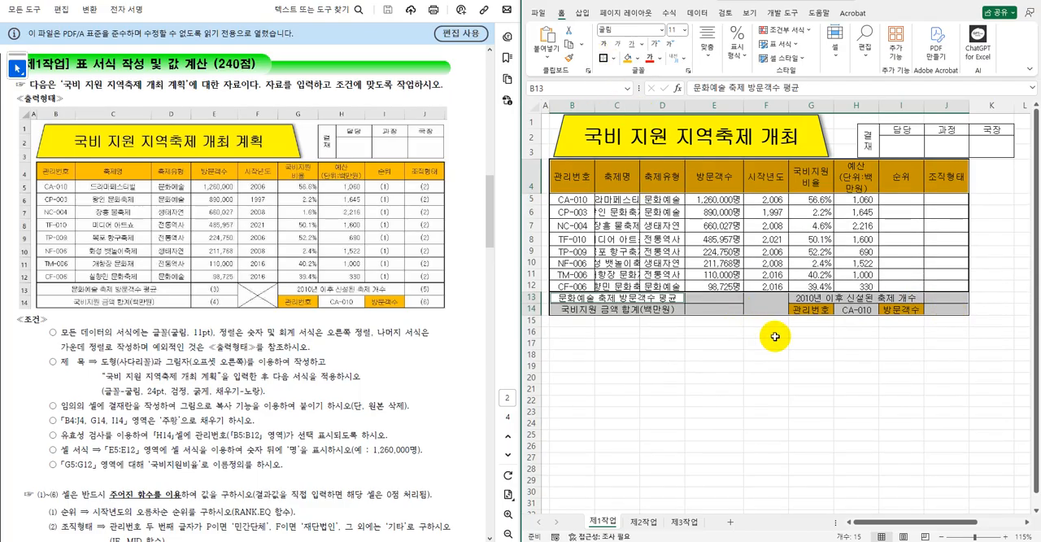
pyautogui.click(772, 334)
# Add both diagonal borders to the merged cell F13:F14 to form an X.
pyautogui.click(773, 300)
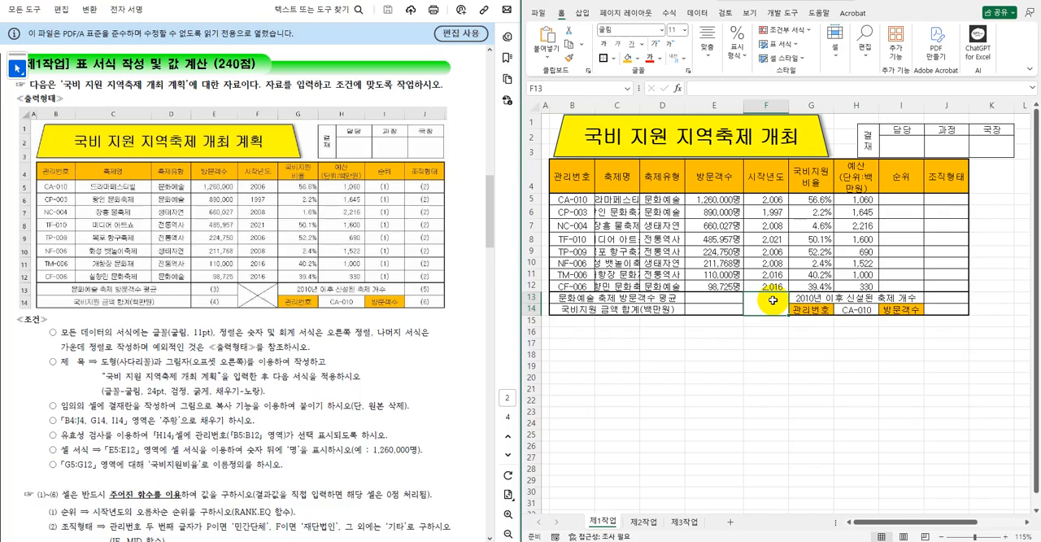
pyautogui.rightClick(773, 300)
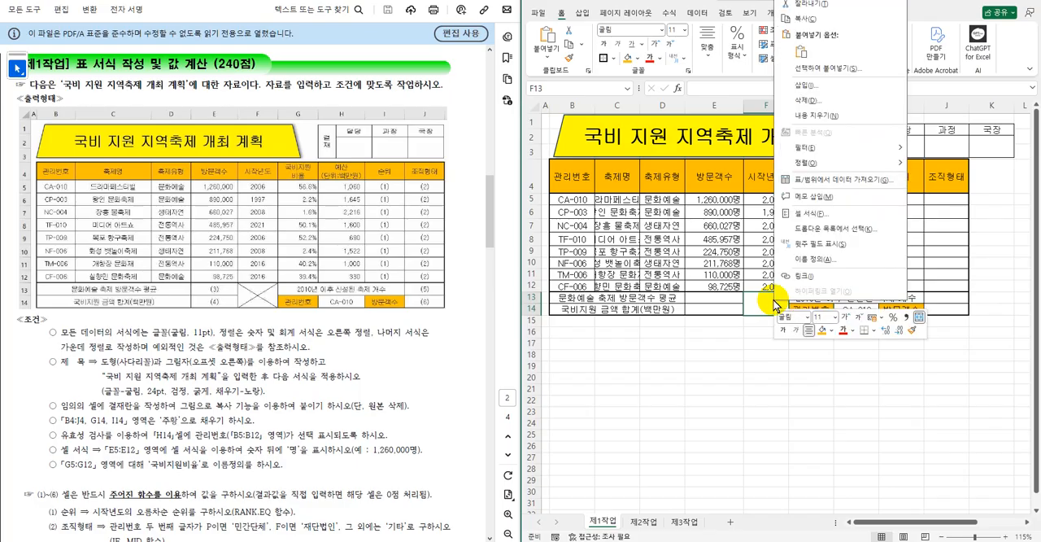
pyautogui.click(806, 211)
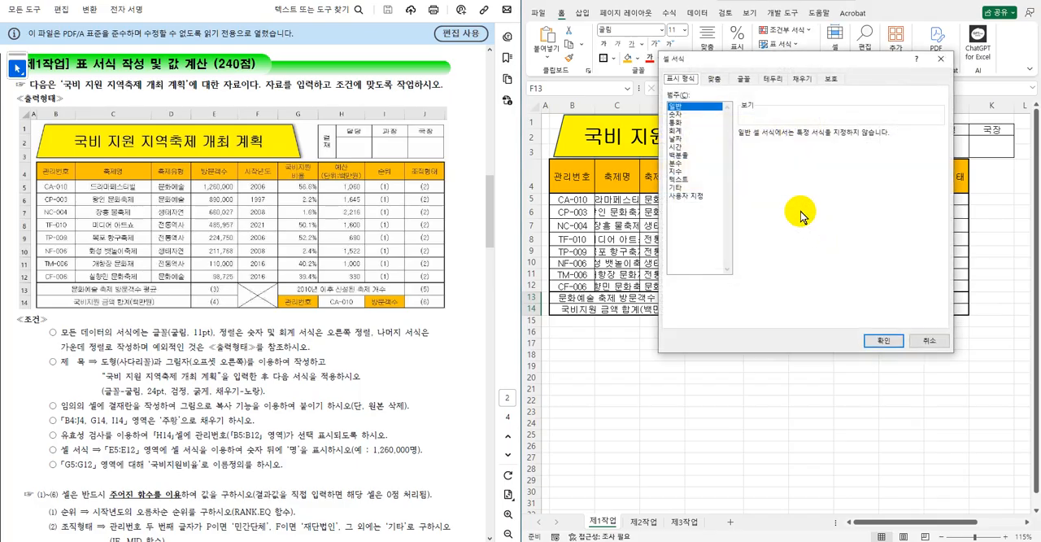
pyautogui.click(773, 79)
pyautogui.click(752, 226)
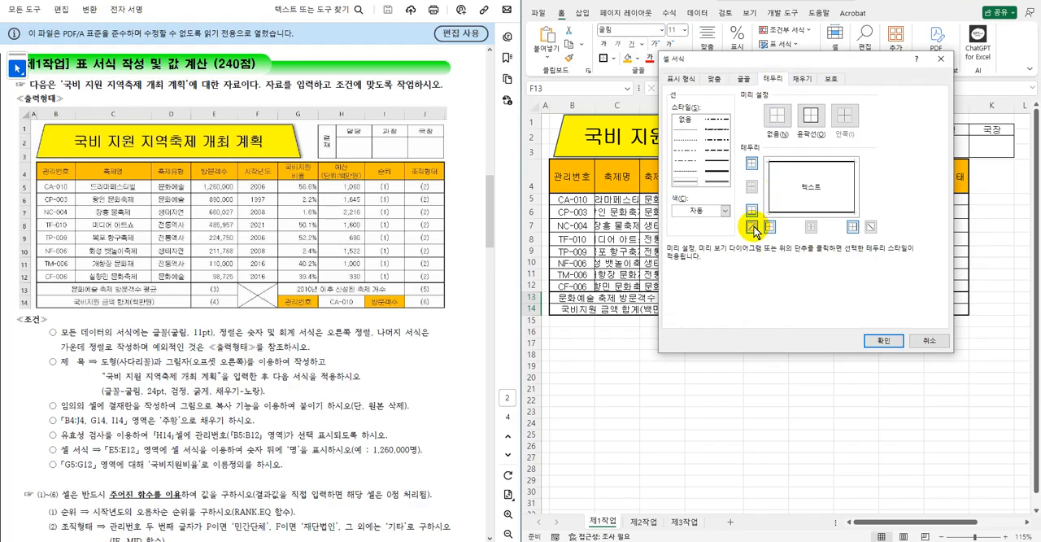
pyautogui.click(871, 226)
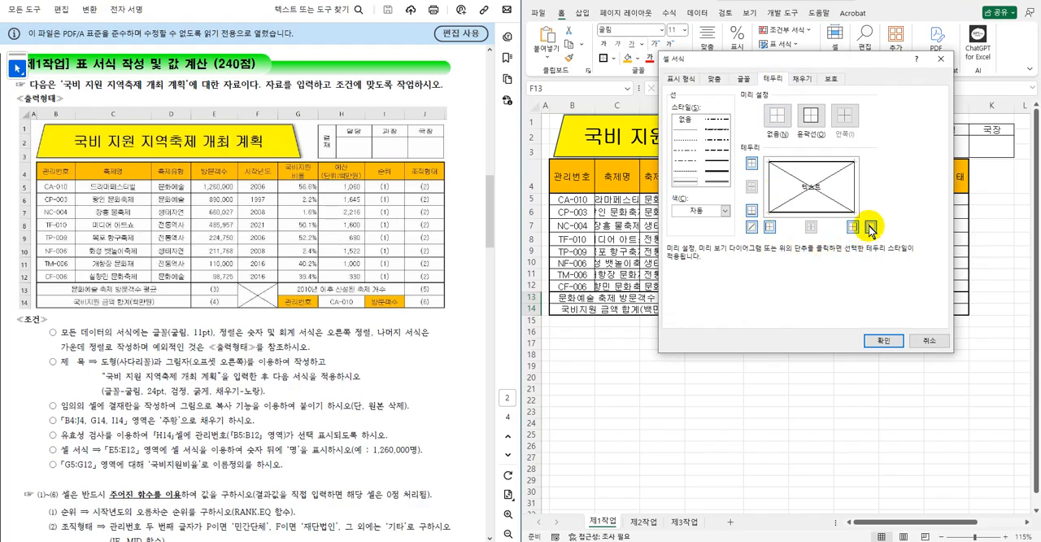
pyautogui.click(881, 341)
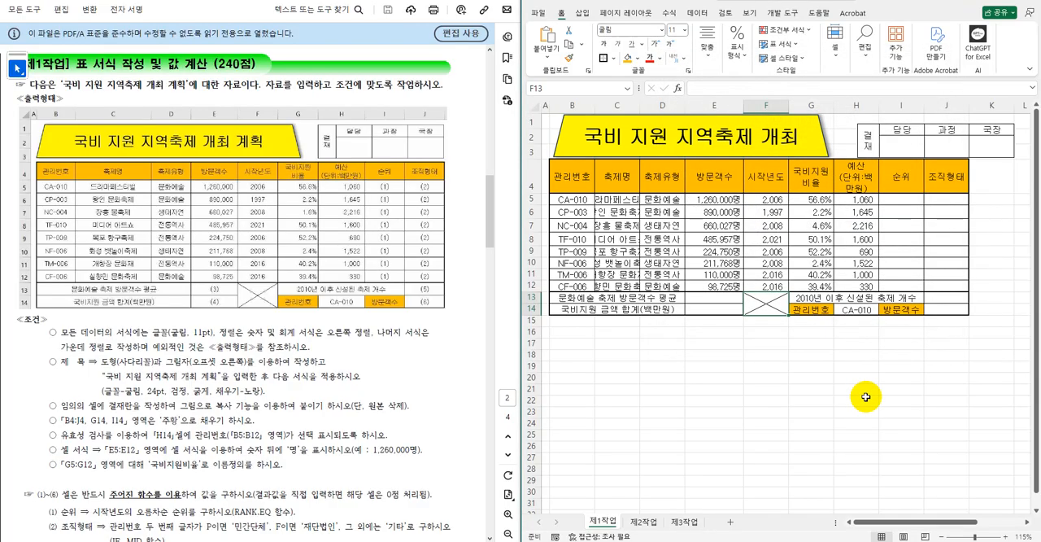
pyautogui.click(866, 397)
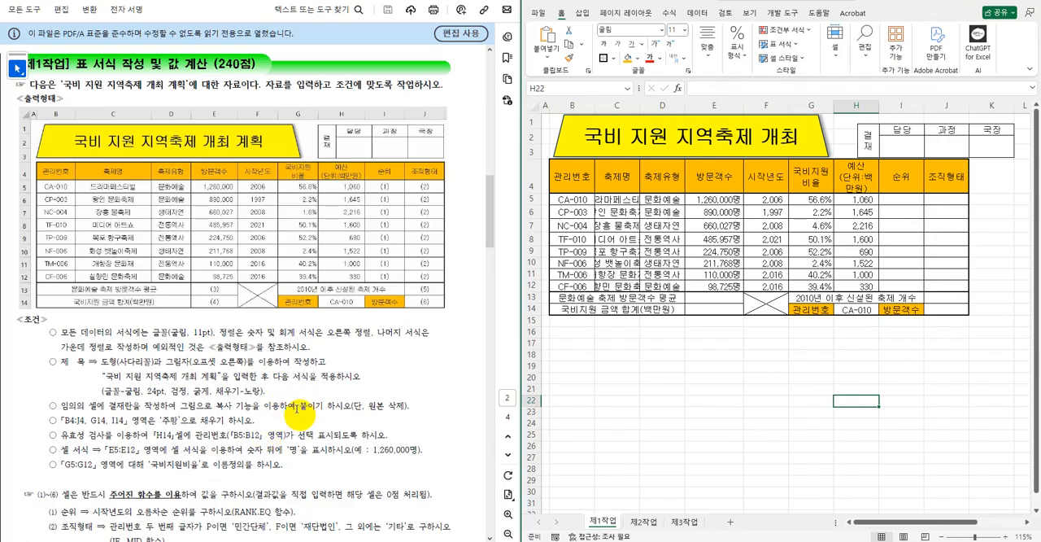
# Create a formula-based conditional formatting rule for B5:J12 using =$G5<=40%.
pyautogui.scroll(-4, 301, 413)
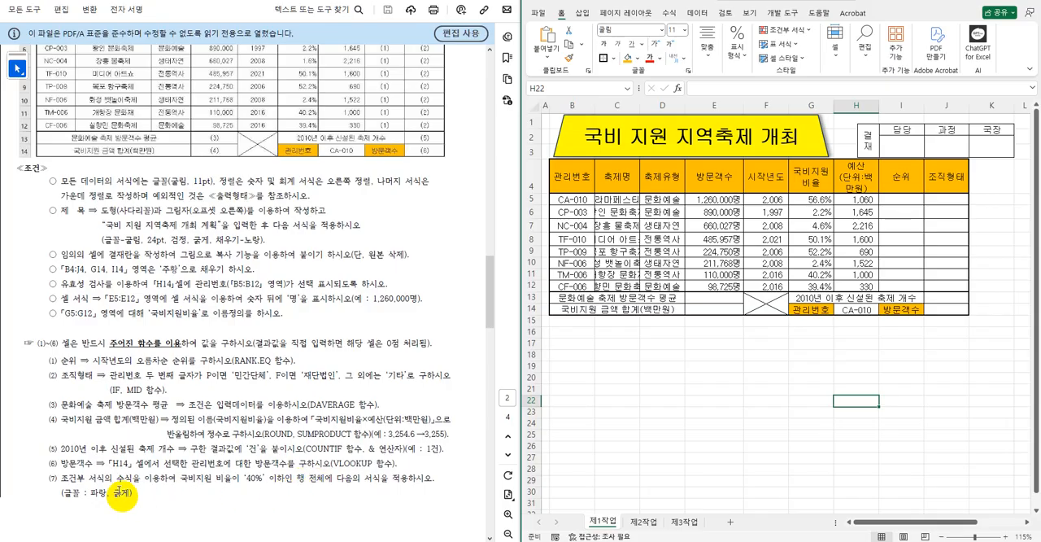
pyautogui.click(693, 421)
pyautogui.moveTo(567, 199); pyautogui.dragTo(947, 287)
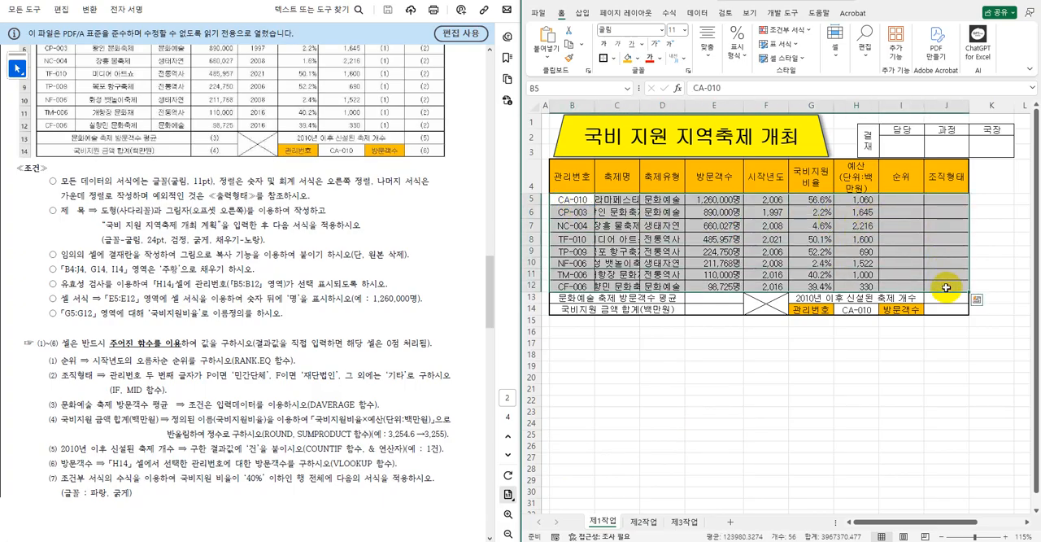
pyautogui.click(805, 31)
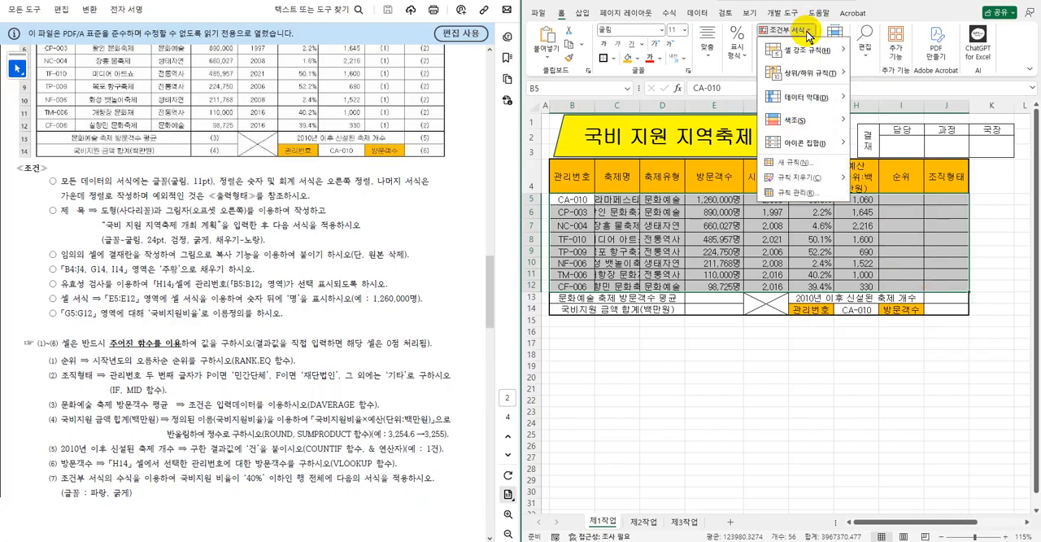
pyautogui.click(800, 162)
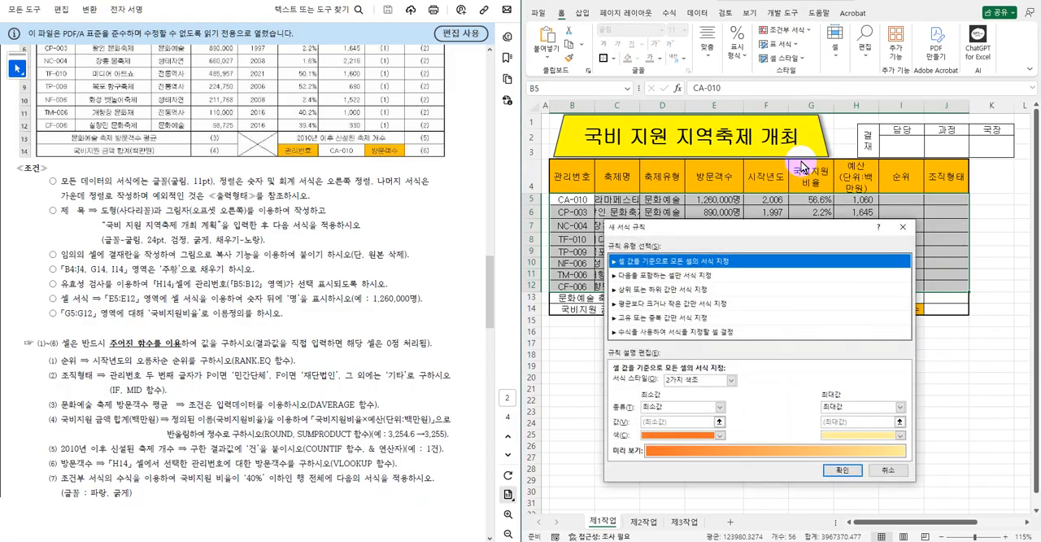
pyautogui.click(672, 332)
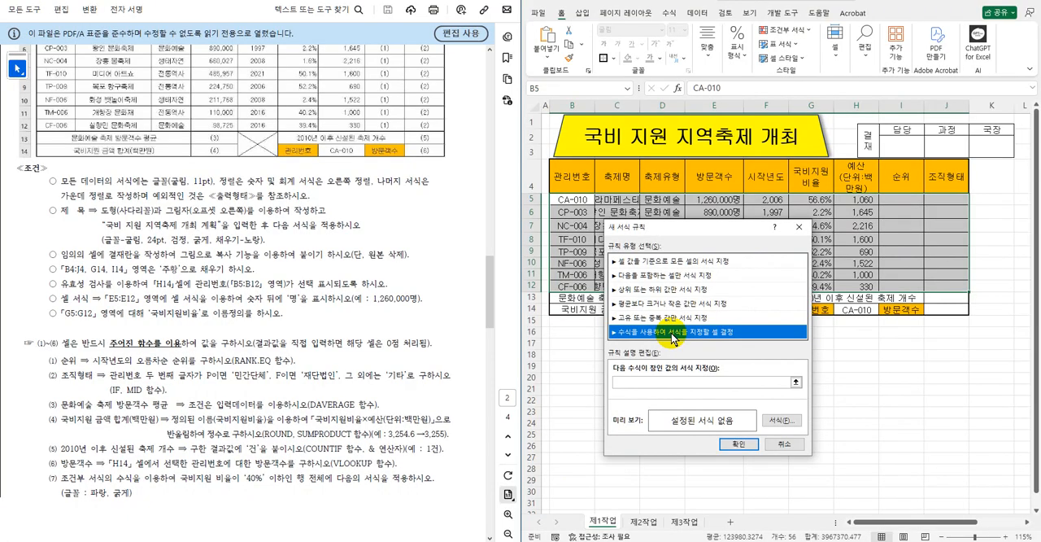
pyautogui.click(642, 381)
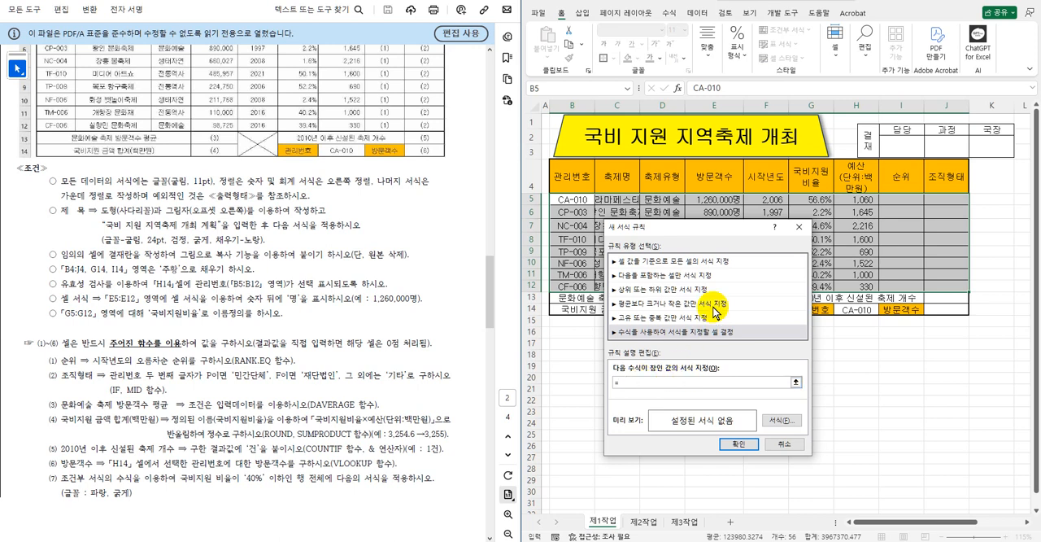
pyautogui.moveTo(724, 229); pyautogui.dragTo(807, 272)
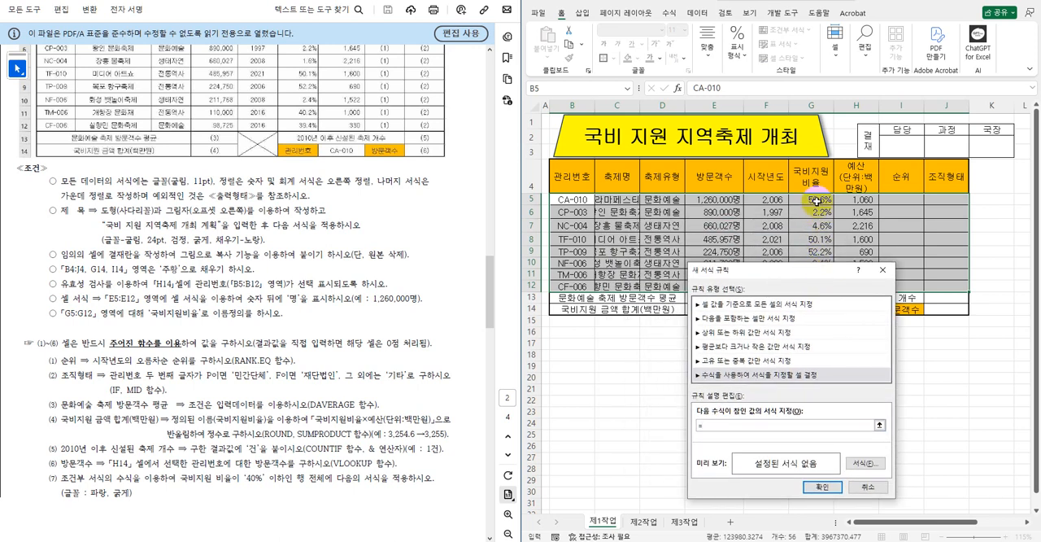
pyautogui.click(816, 199)
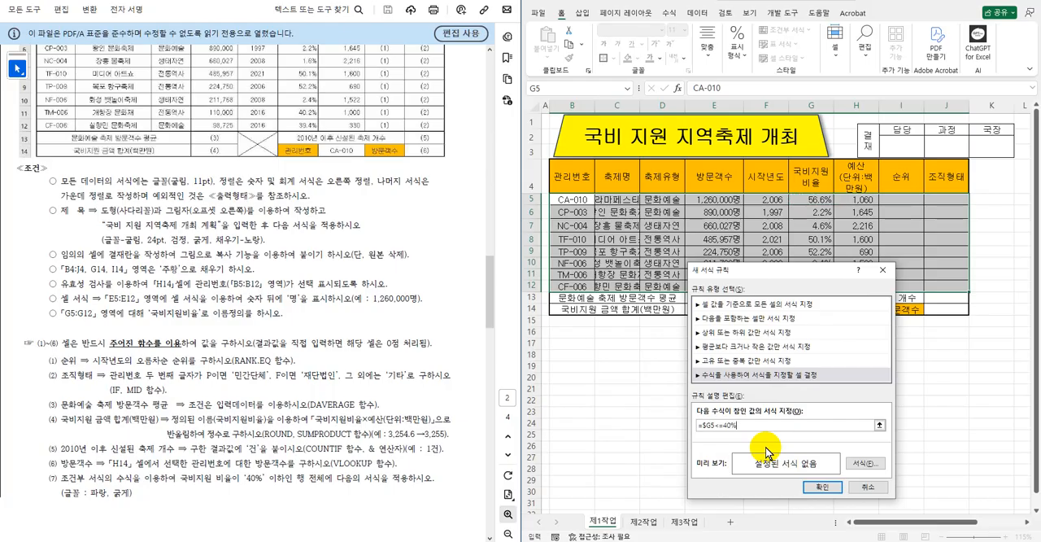
# Set the conditional format's font to bold (굵게) and standard blue (파랑), and apply the rule.
pyautogui.click(865, 463)
pyautogui.click(781, 250)
pyautogui.click(829, 299)
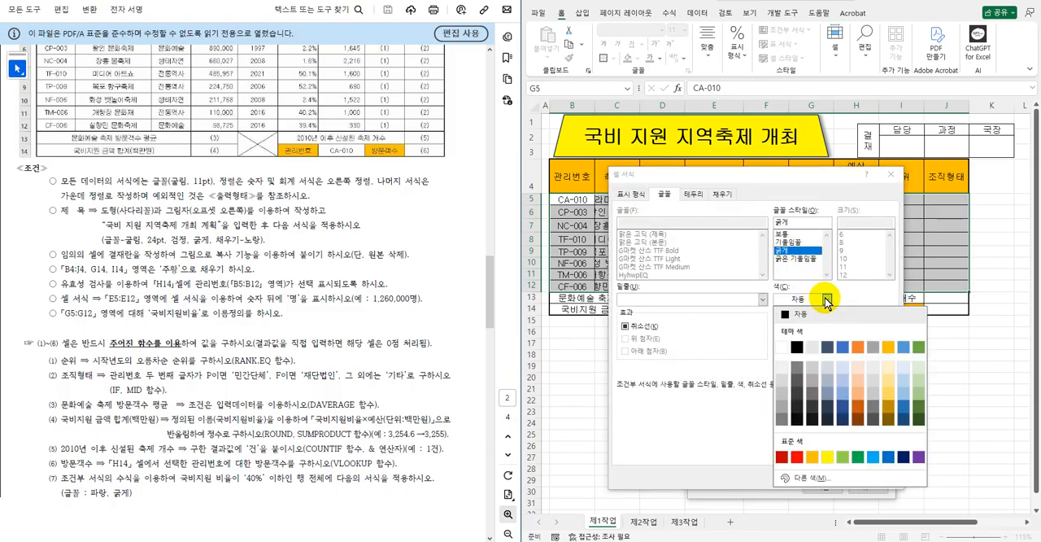
pyautogui.click(889, 458)
pyautogui.click(846, 482)
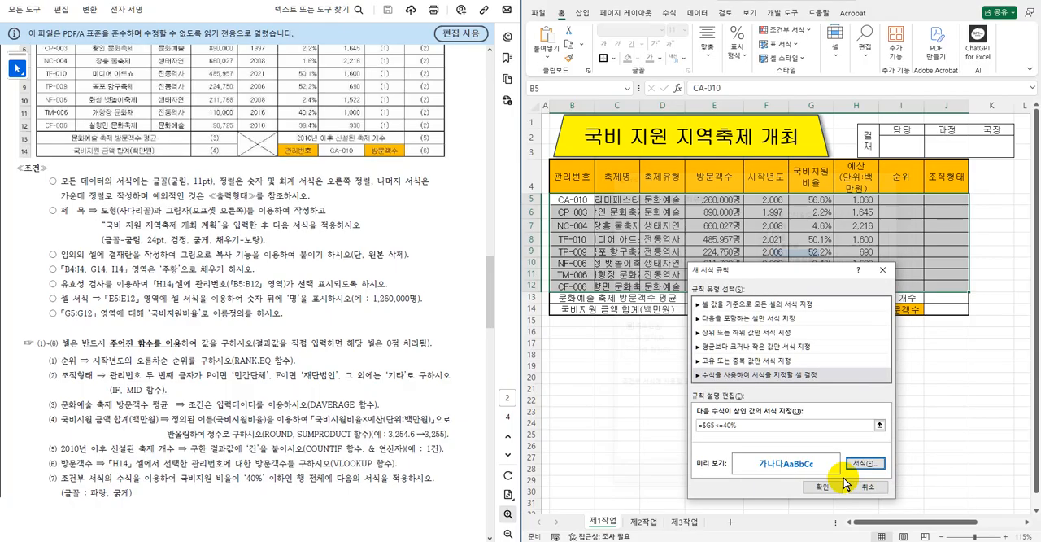
pyautogui.click(822, 487)
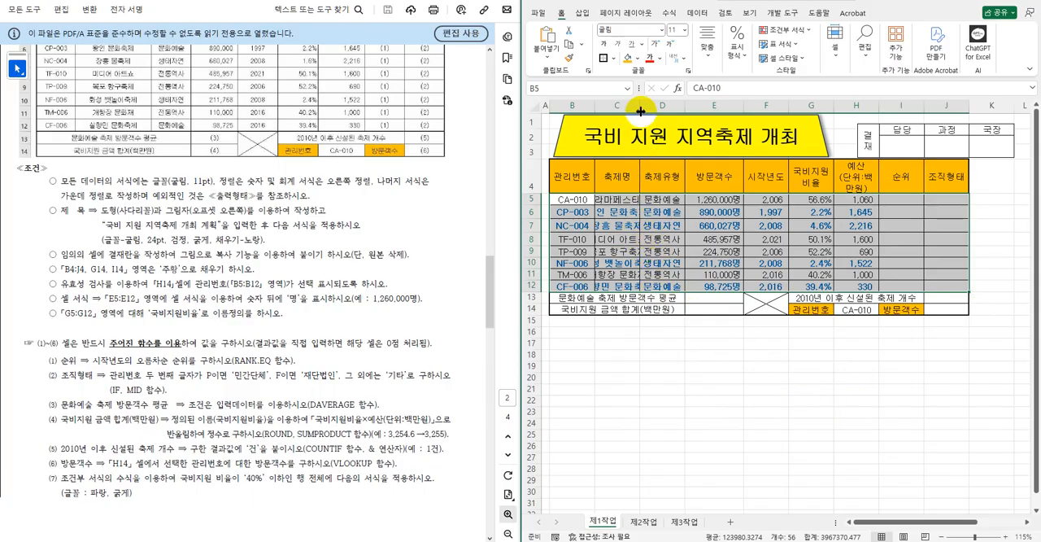
# Widen columns C and H so the festival names and budget header fit, and auto-fit the height of row 4.
pyautogui.moveTo(641, 111); pyautogui.dragTo(682, 114)
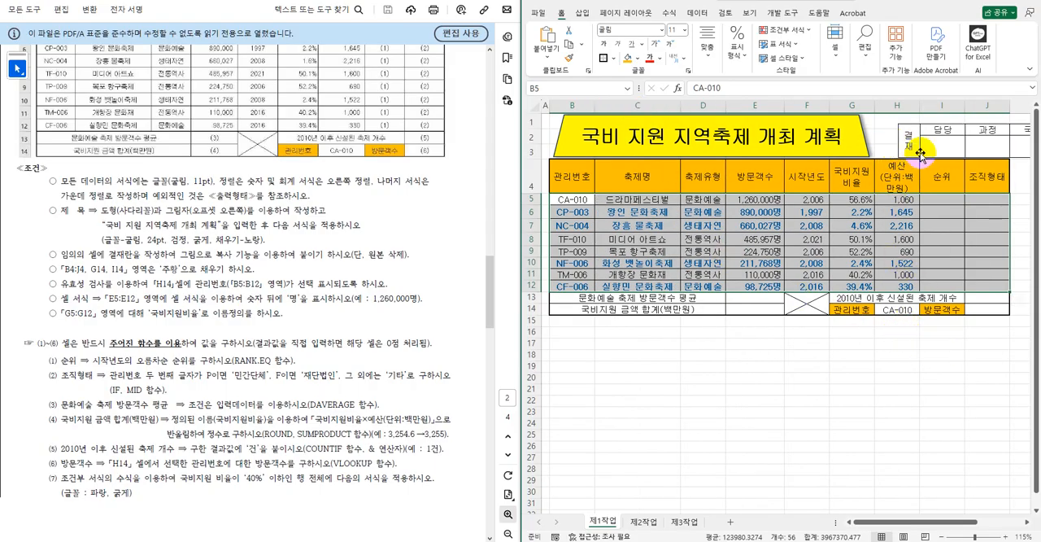
pyautogui.moveTo(921, 111); pyautogui.dragTo(944, 111)
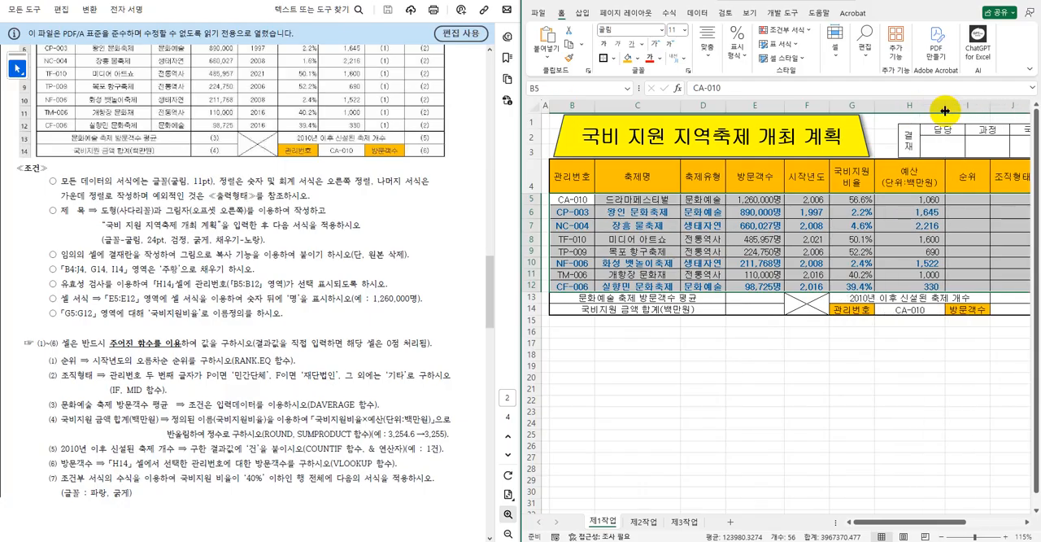
pyautogui.doubleClick(539, 192)
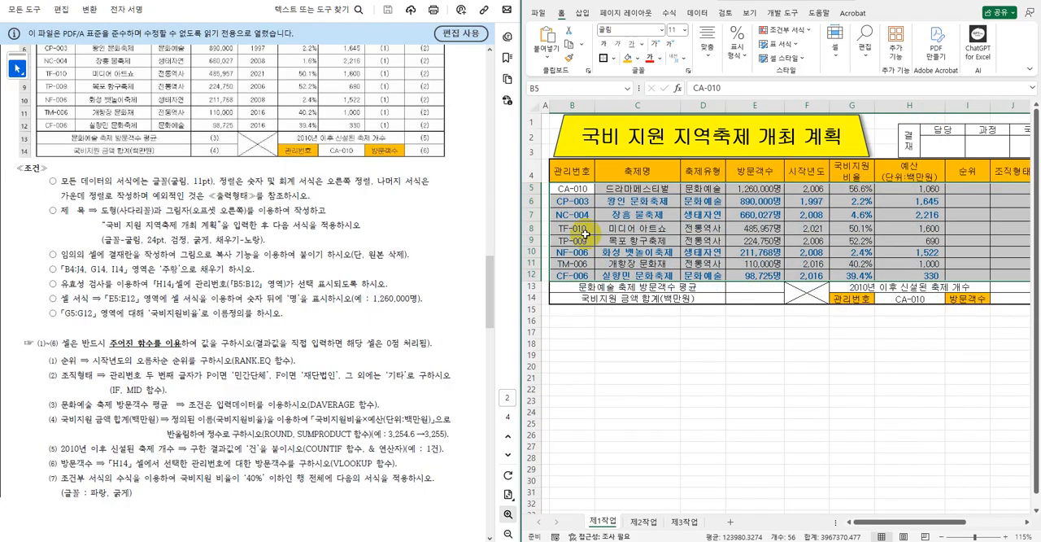
pyautogui.click(848, 357)
# Move the 결재 approval box picture so its right edge lines up with the table's right edge.
pyautogui.moveTo(914, 527); pyautogui.dragTo(924, 526)
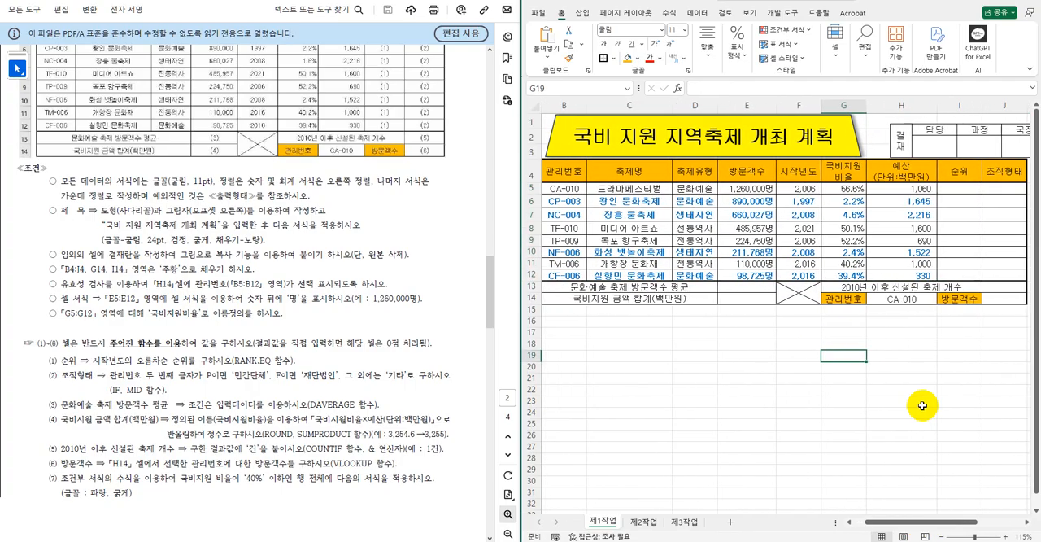
pyautogui.click(898, 133)
pyautogui.moveTo(899, 133); pyautogui.dragTo(887, 135)
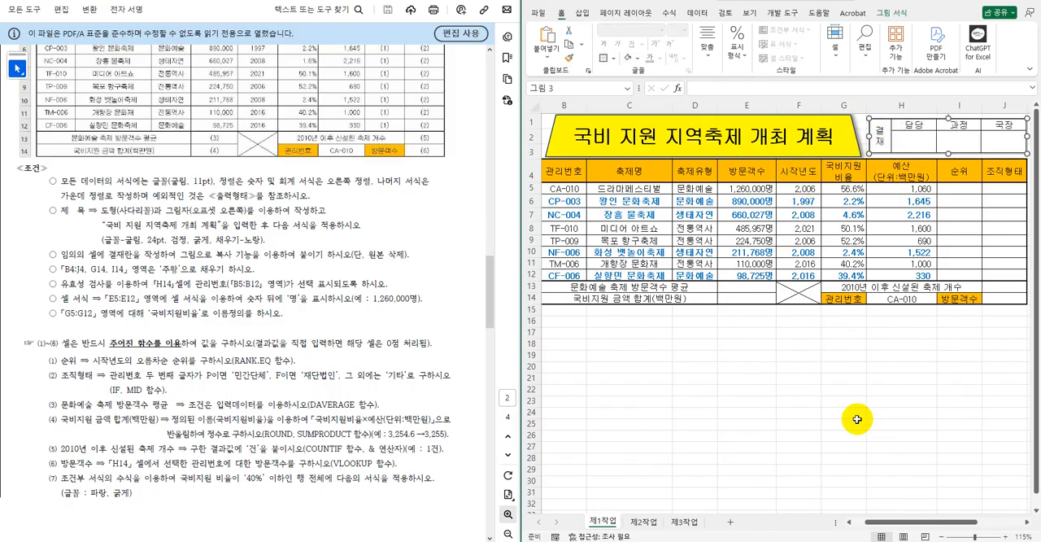
# Shift the trapezoid title shape slightly up and left to line up with the left edge of column B.
pyautogui.moveTo(891, 521); pyautogui.dragTo(879, 522)
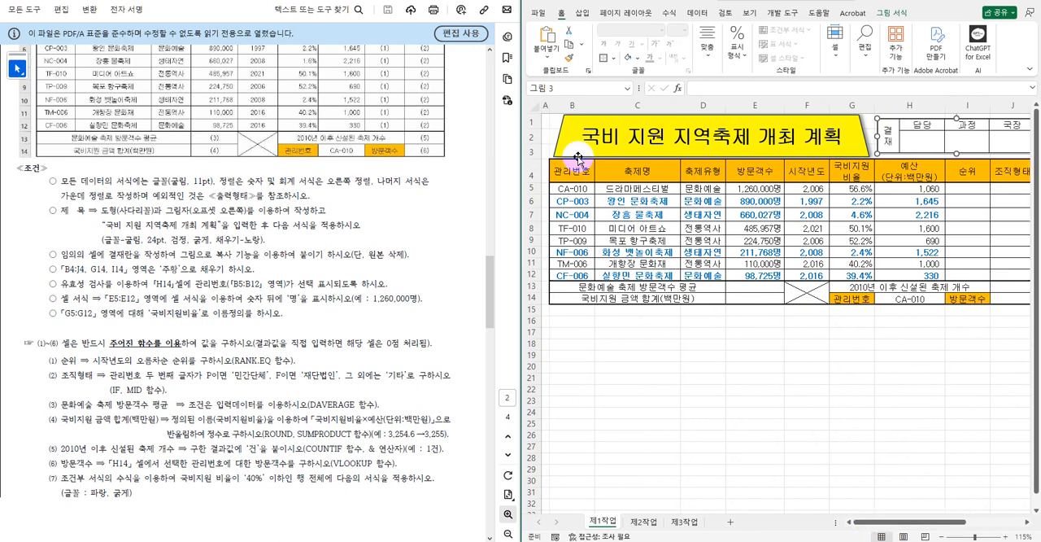
pyautogui.moveTo(566, 129); pyautogui.dragTo(562, 121)
pyautogui.moveTo(857, 143); pyautogui.dragTo(857, 254)
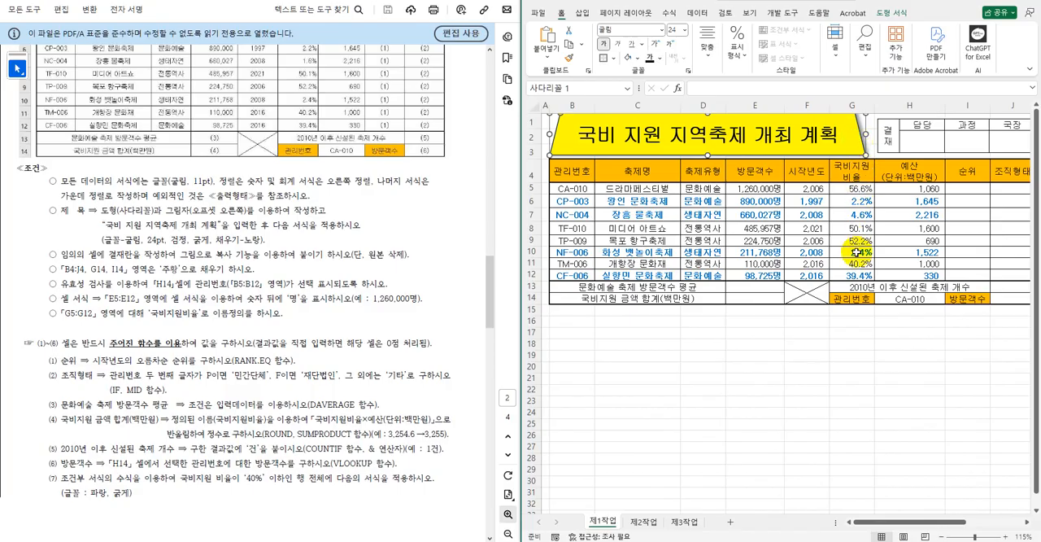
pyautogui.click(836, 364)
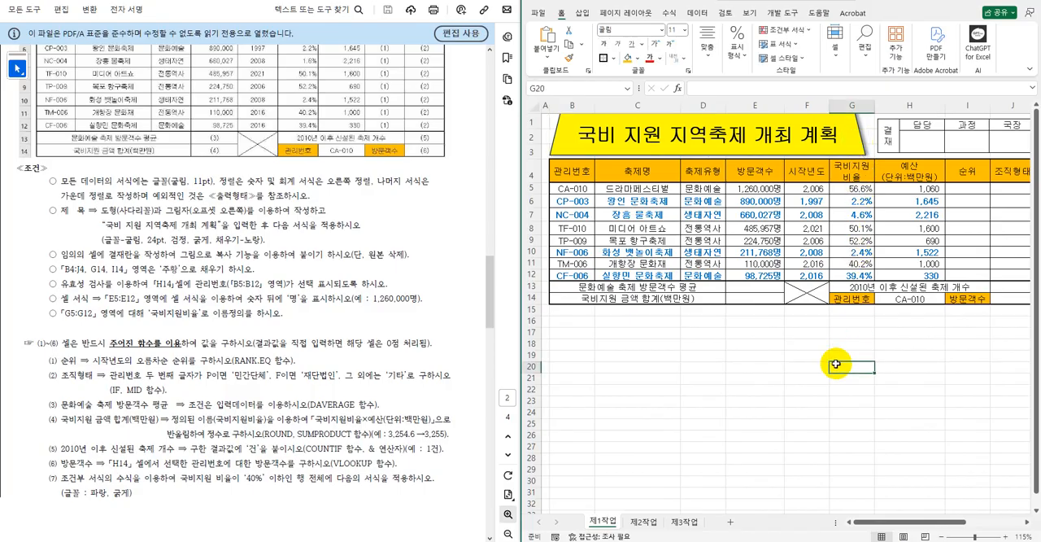
# Copy B4:H12 from the 제1작업 sheet and paste it at B2 of the 제3작업 sheet, following the PDF's third task.
pyautogui.click(390, 397)
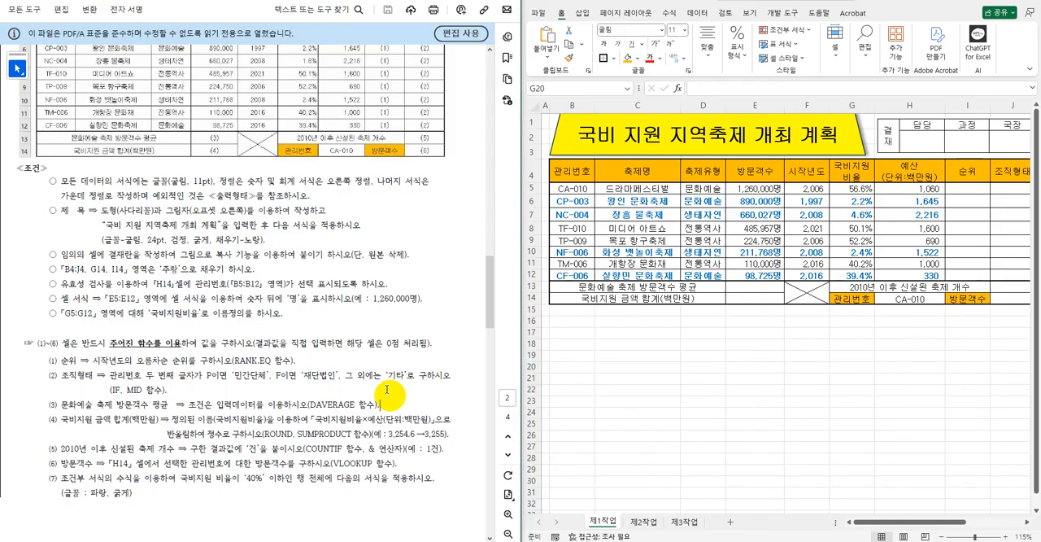
pyautogui.scroll(-10, 379, 379)
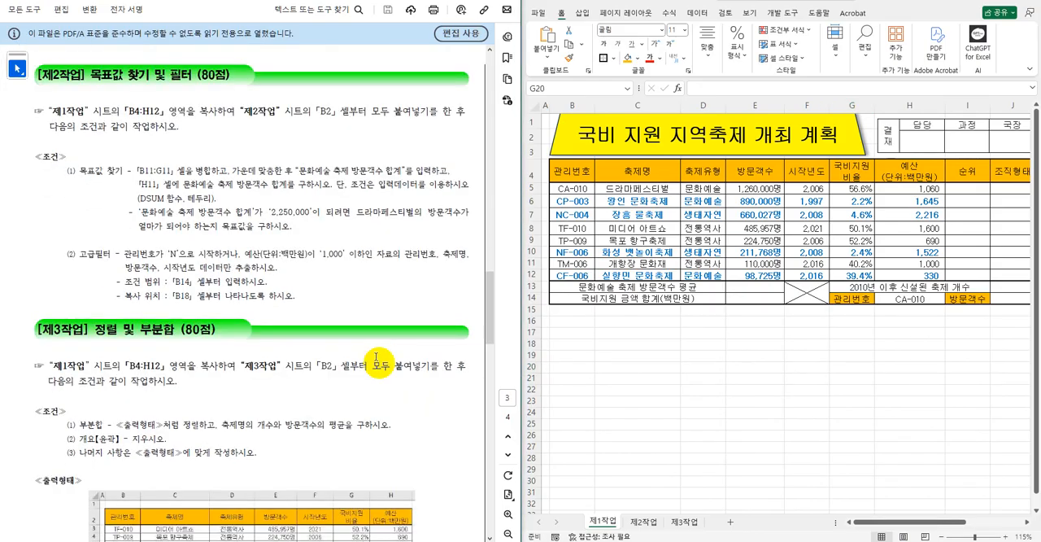
pyautogui.scroll(-3, 380, 364)
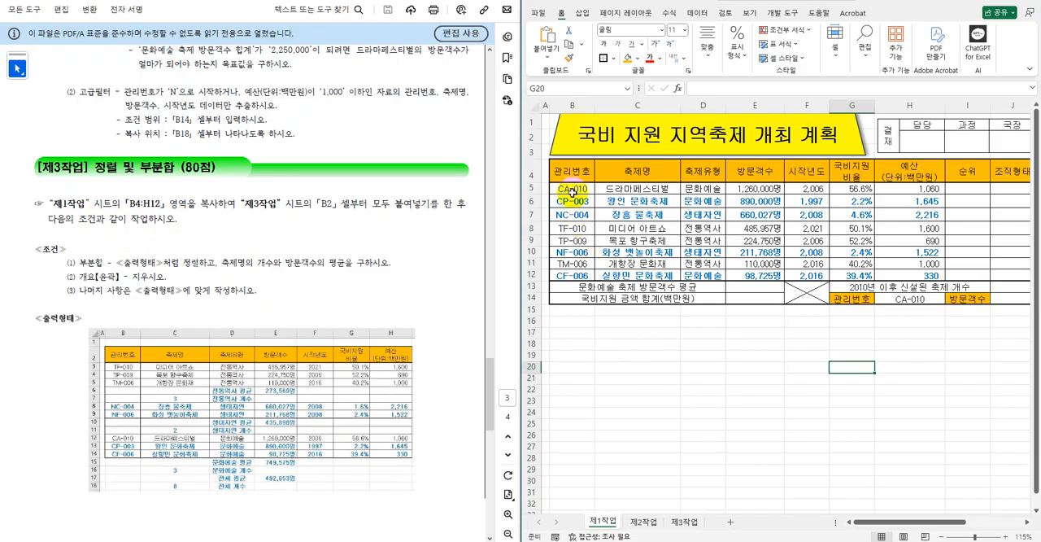
pyautogui.click(571, 174)
pyautogui.moveTo(571, 174); pyautogui.dragTo(900, 275)
pyautogui.hotkey('ctrl', 'c')
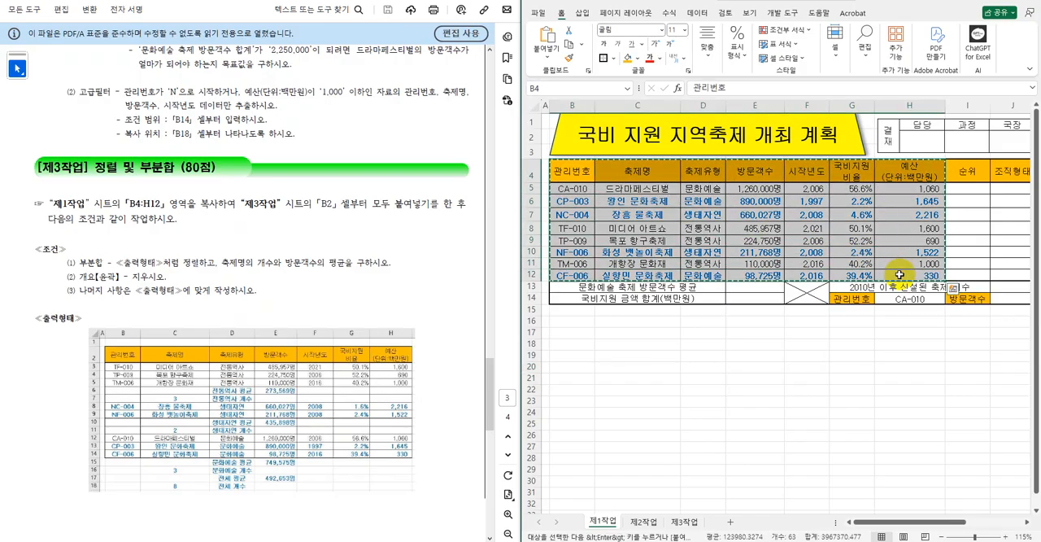
pyautogui.click(687, 522)
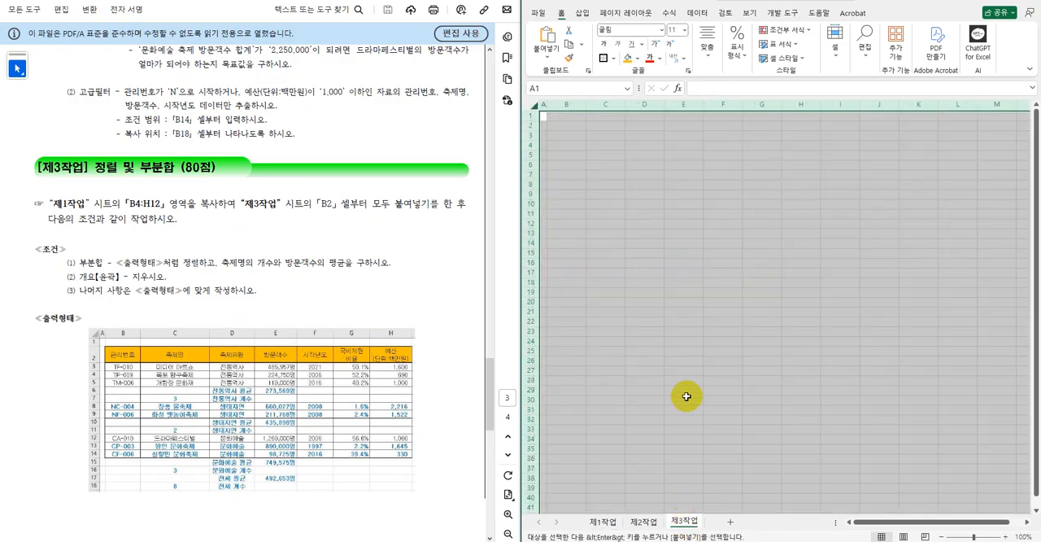
pyautogui.click(567, 125)
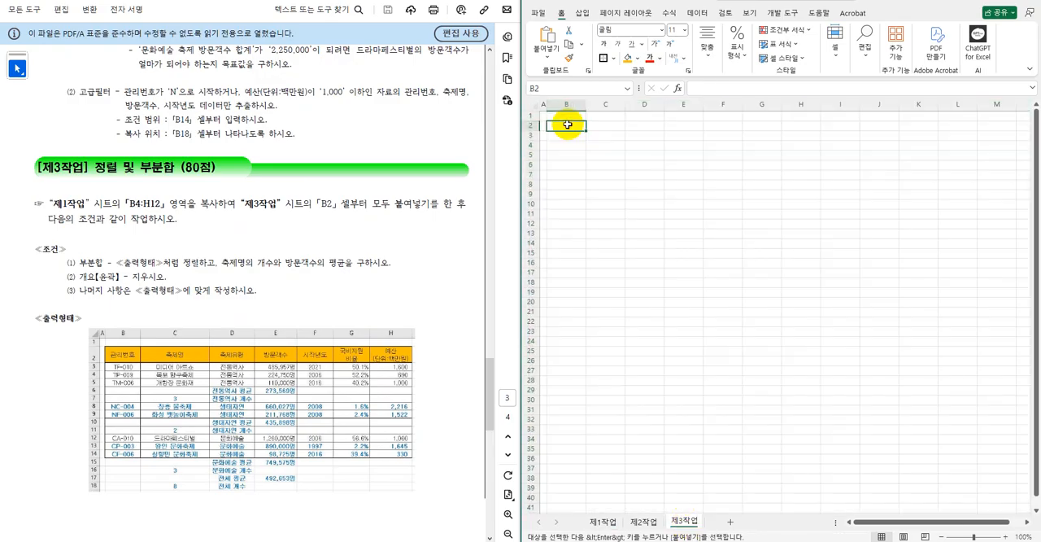
pyautogui.hotkey('ctrl', 'v')
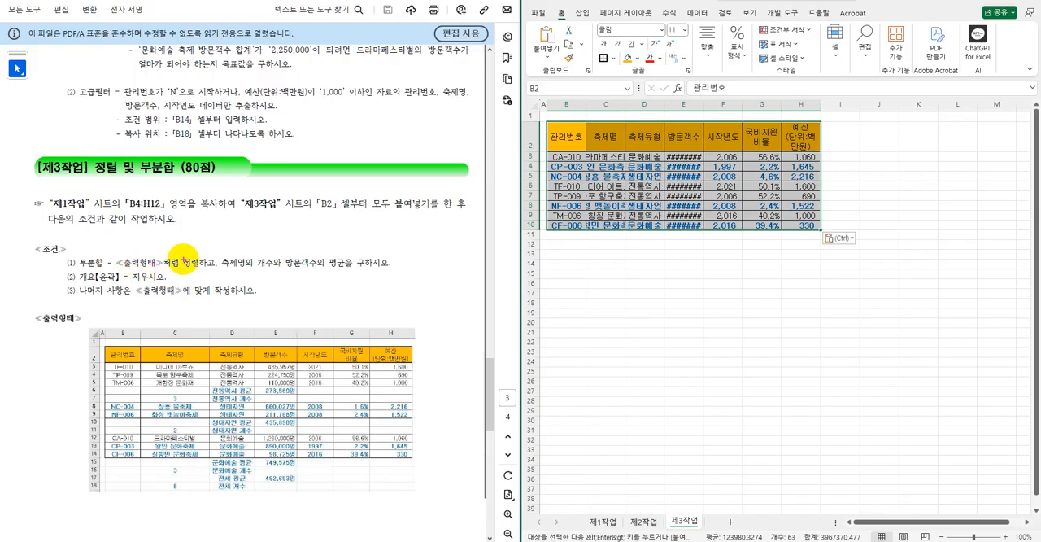
pyautogui.moveTo(182, 256); pyautogui.dragTo(201, 275)
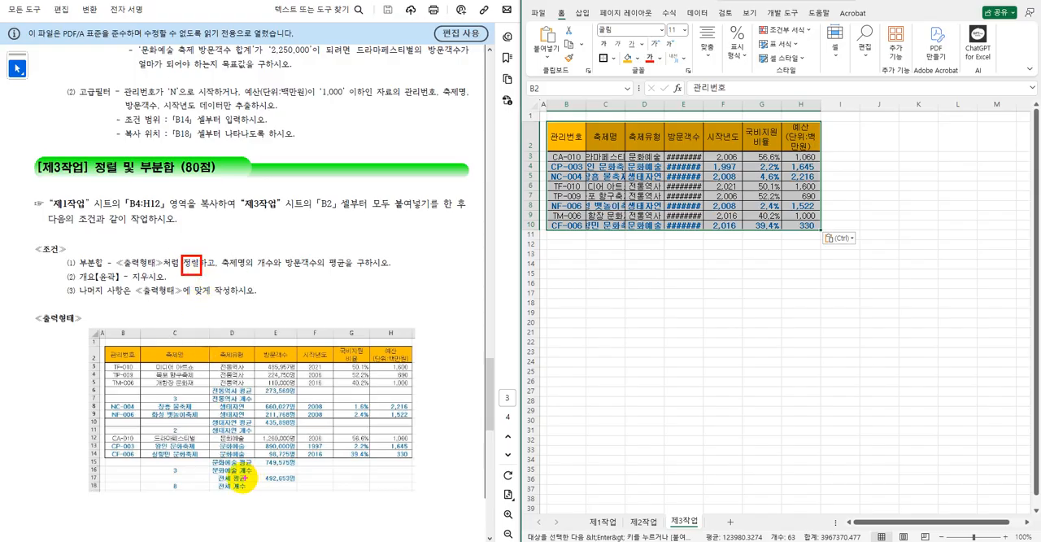
pyautogui.moveTo(211, 482); pyautogui.dragTo(257, 497)
pyautogui.moveTo(244, 362)
pyautogui.mouseDown()
pyautogui.moveTo(213, 361)
pyautogui.moveTo(218, 345)
pyautogui.moveTo(249, 350)
pyautogui.moveTo(237, 363)
pyautogui.mouseUp()
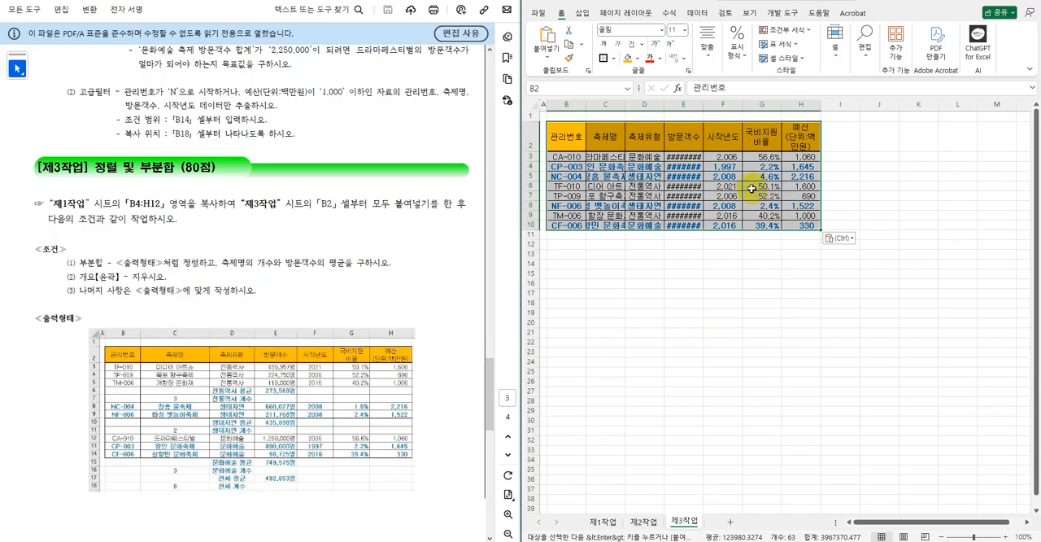
# Sort the pasted table by 축제유형 in descending order (내림차순).
pyautogui.click(698, 13)
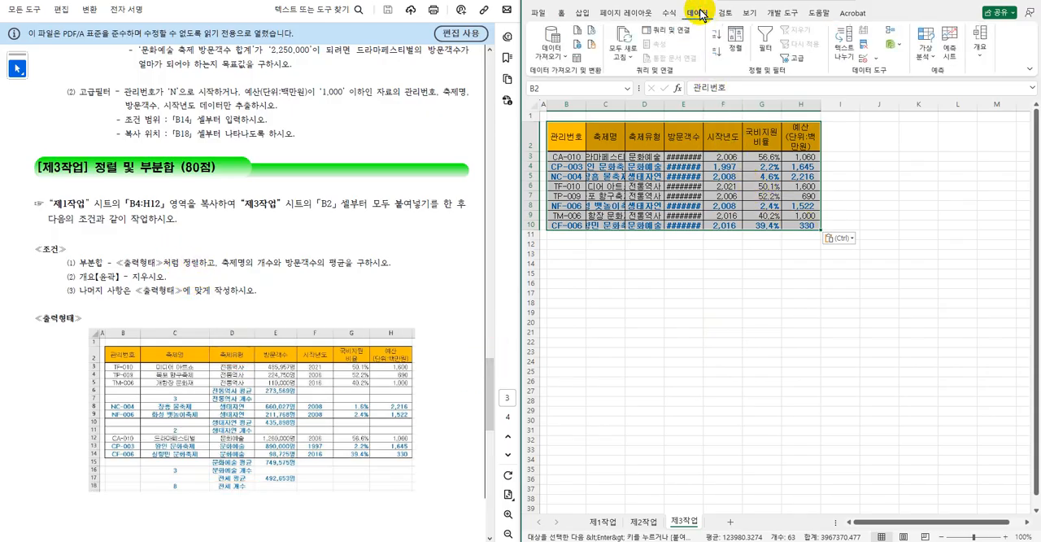
pyautogui.click(741, 54)
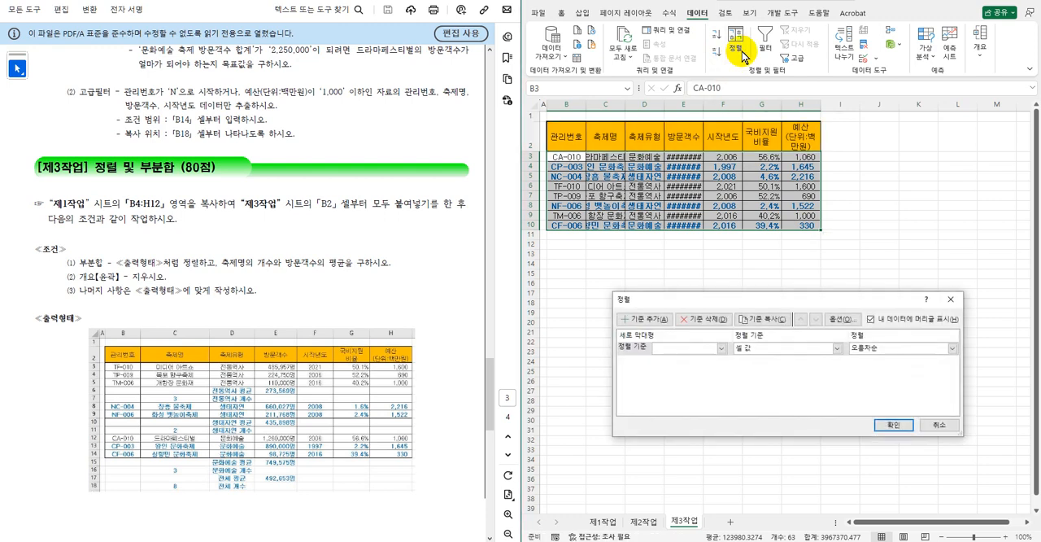
pyautogui.click(720, 348)
pyautogui.click(688, 381)
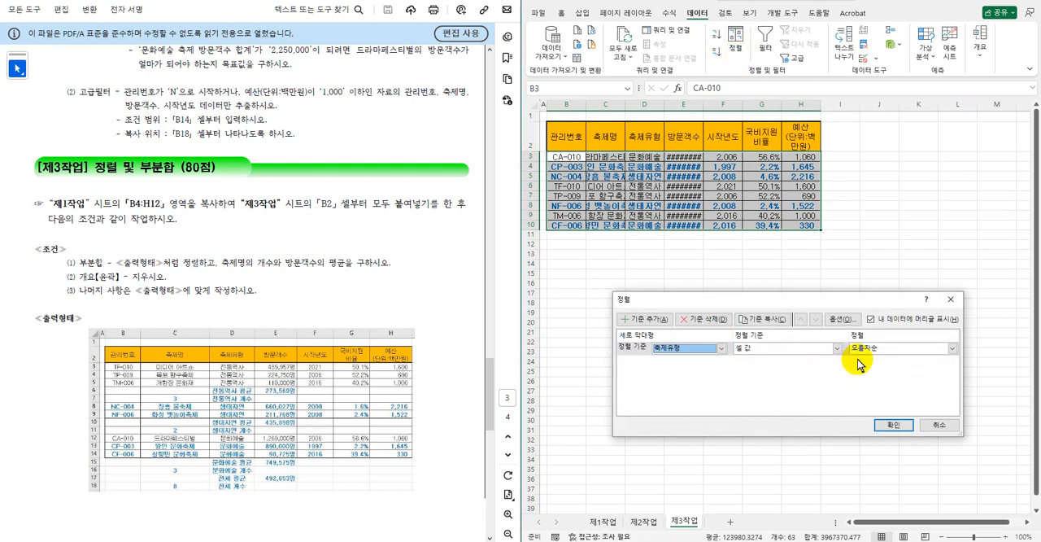
pyautogui.click(885, 349)
pyautogui.click(870, 370)
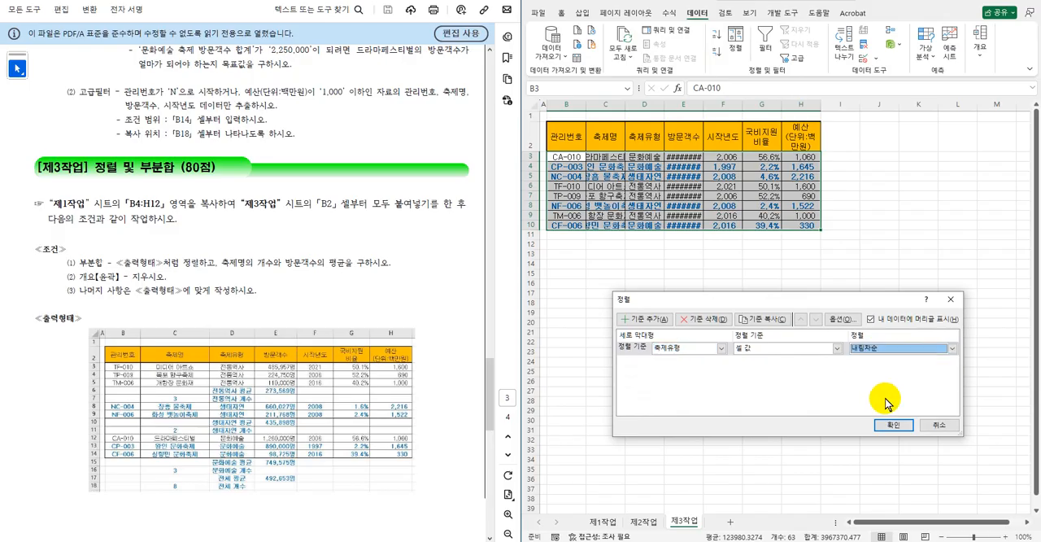
pyautogui.click(895, 424)
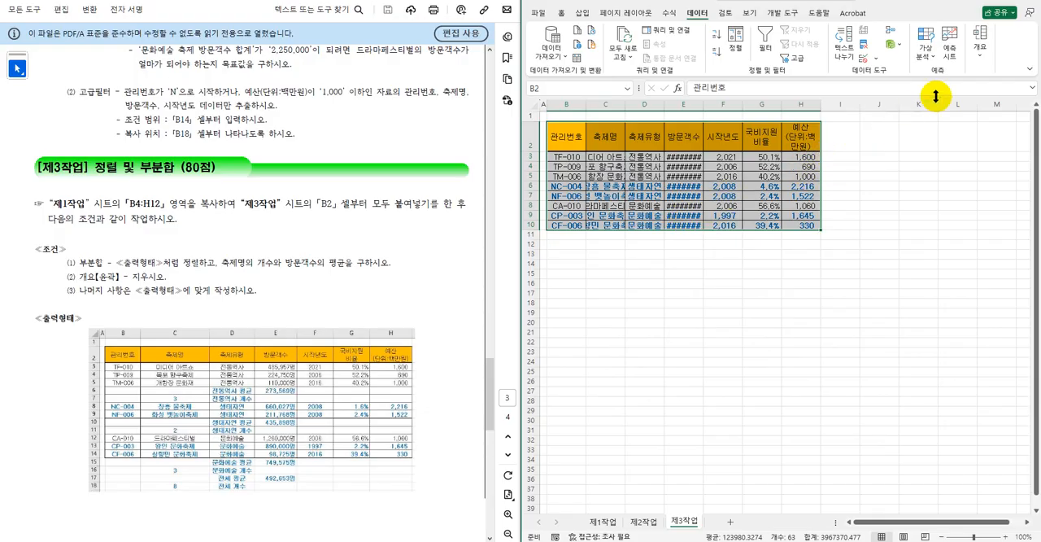
# Add a subtotal grouped by 축제유형 that counts (개수) 축제명, deselecting 예산(단위:백만원) and turning off 새로운 값으로 대치.
pyautogui.click(975, 63)
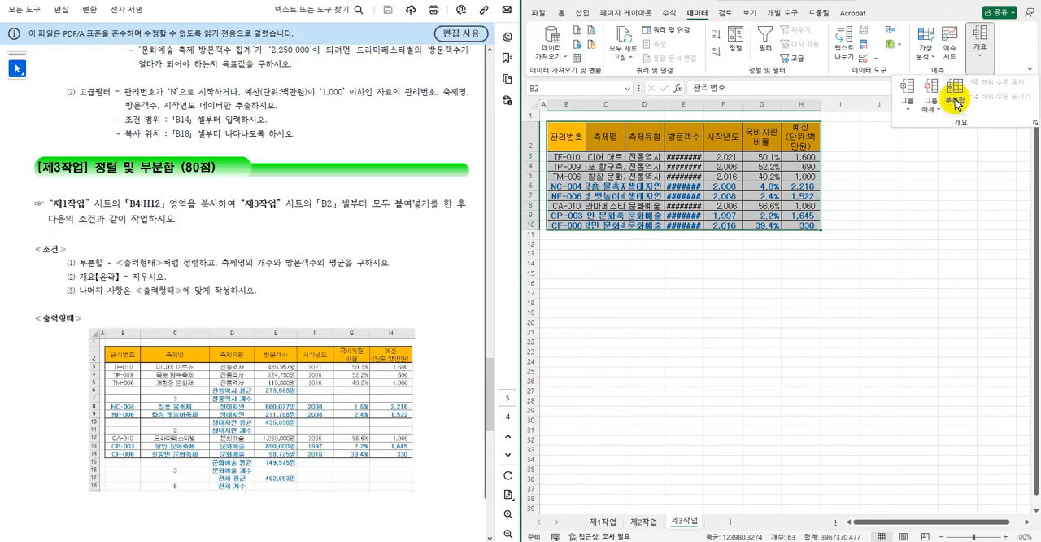
pyautogui.click(956, 102)
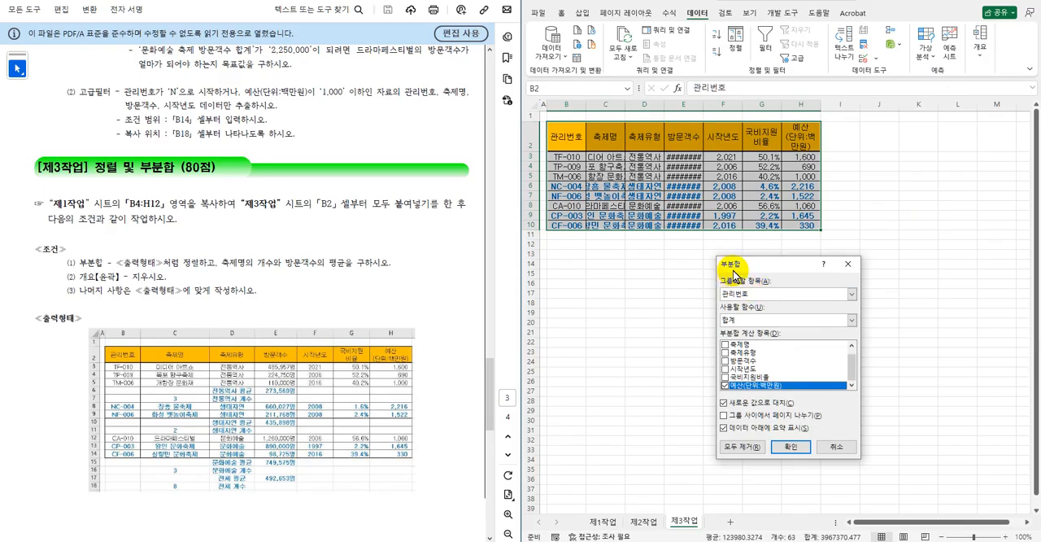
pyautogui.click(797, 294)
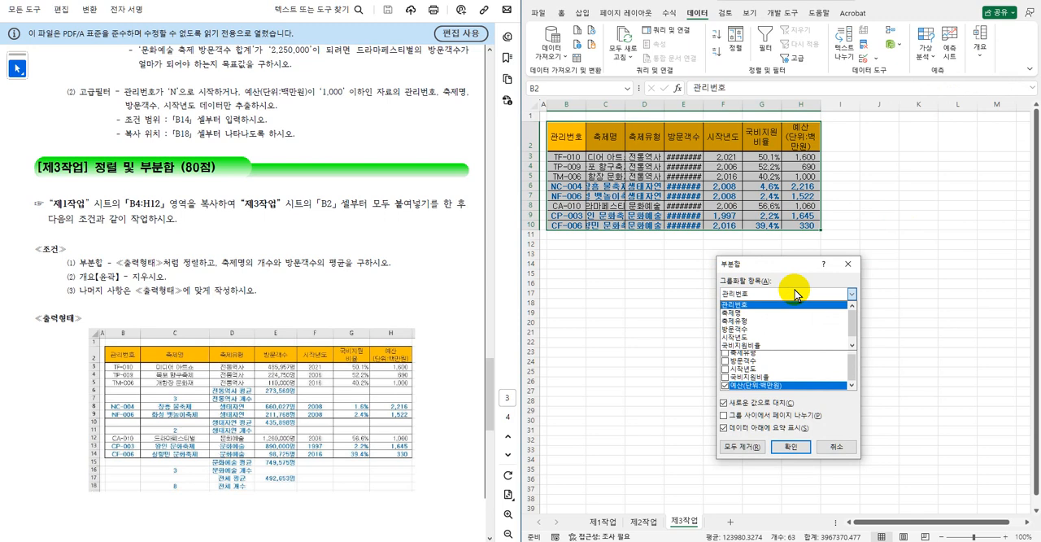
pyautogui.click(762, 322)
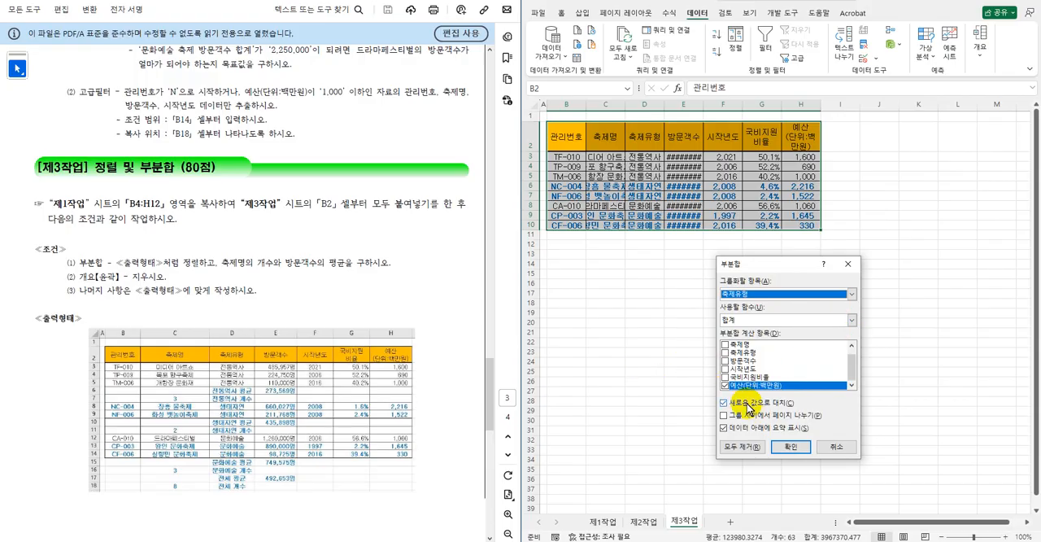
pyautogui.click(726, 385)
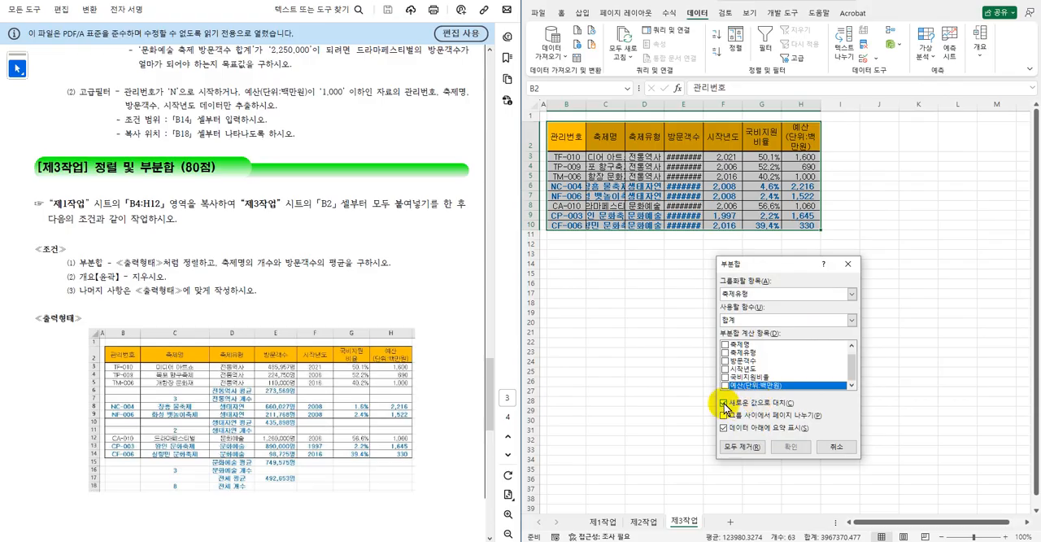
pyautogui.click(724, 403)
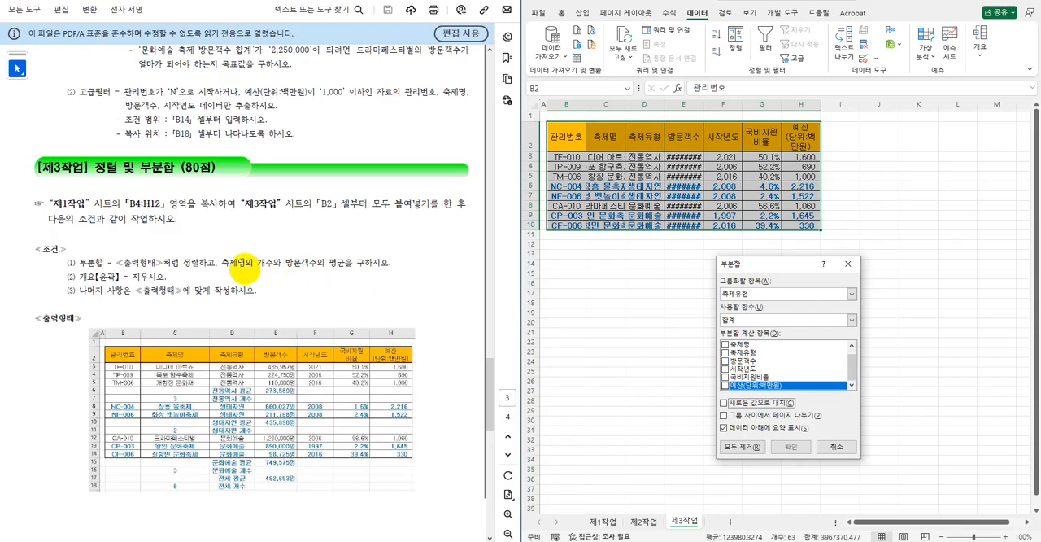
pyautogui.click(727, 347)
pyautogui.click(754, 321)
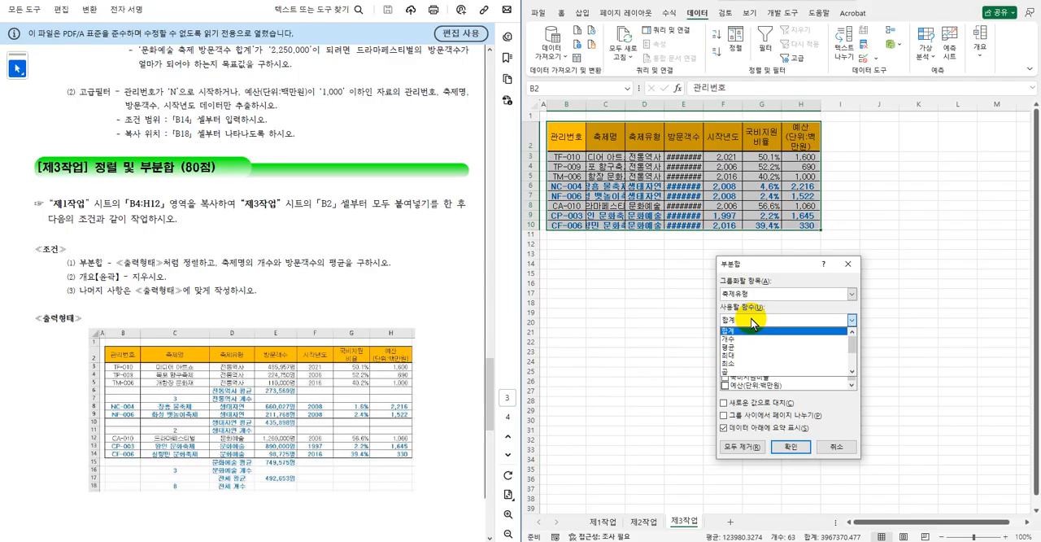
pyautogui.click(740, 339)
pyautogui.click(789, 446)
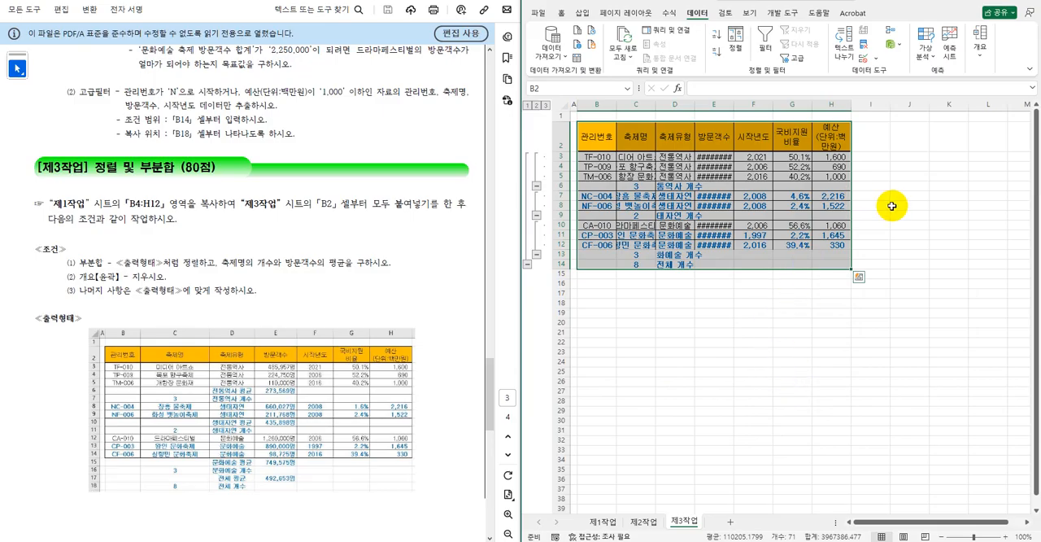
# Add a second subtotal grouped by 축제유형 that averages (평균) 방문객수, keeping the existing count subtotal.
pyautogui.click(981, 57)
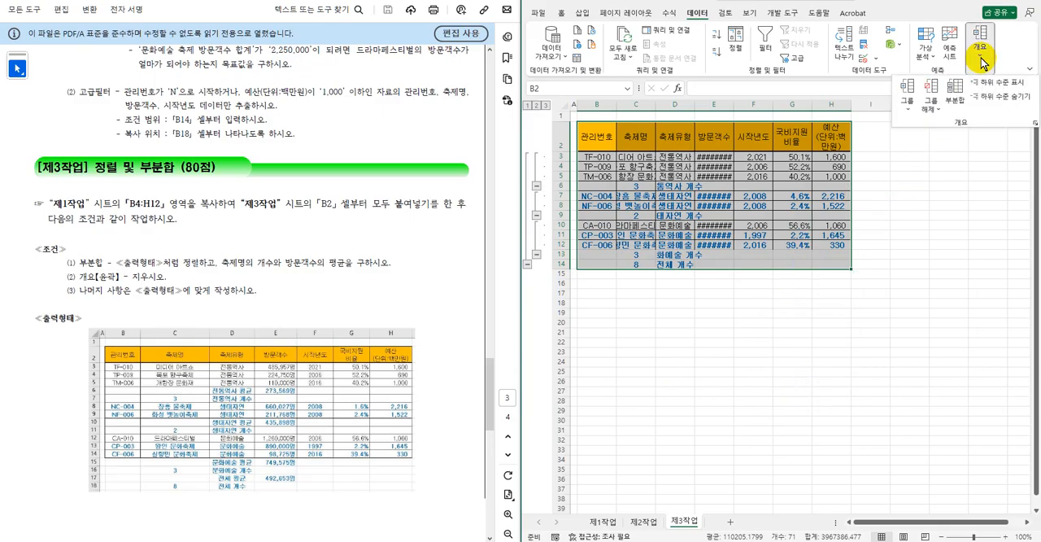
pyautogui.click(955, 96)
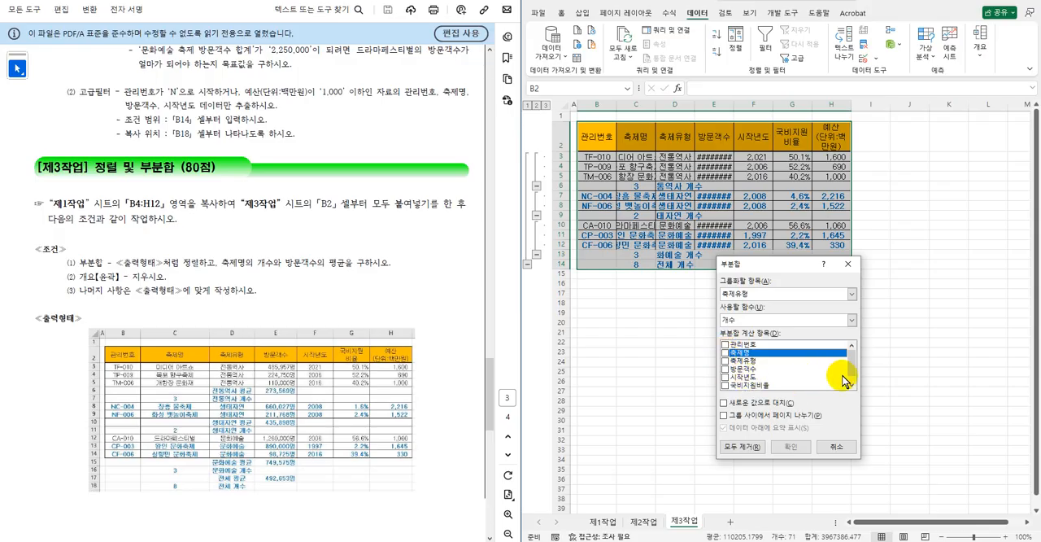
pyautogui.click(726, 371)
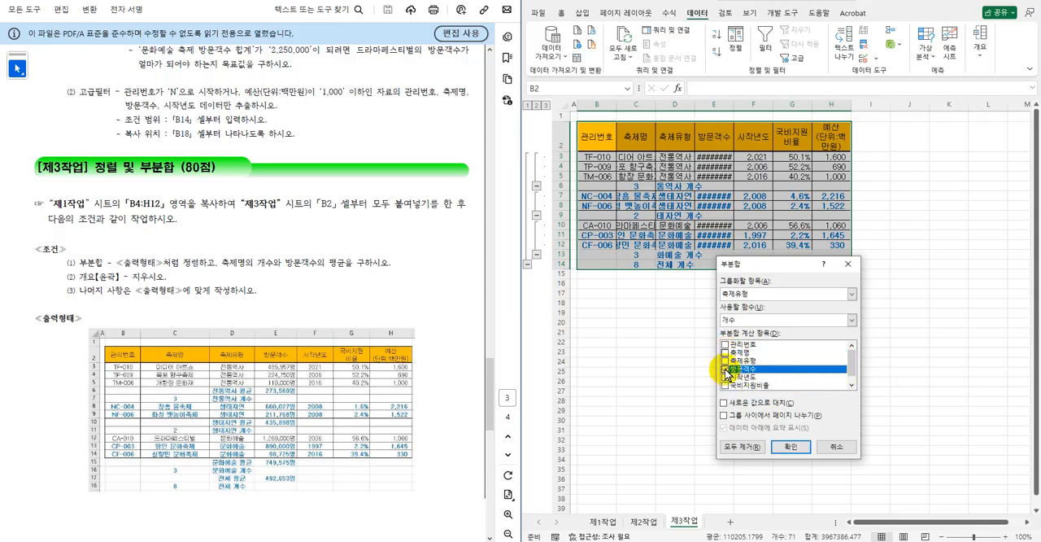
pyautogui.click(741, 321)
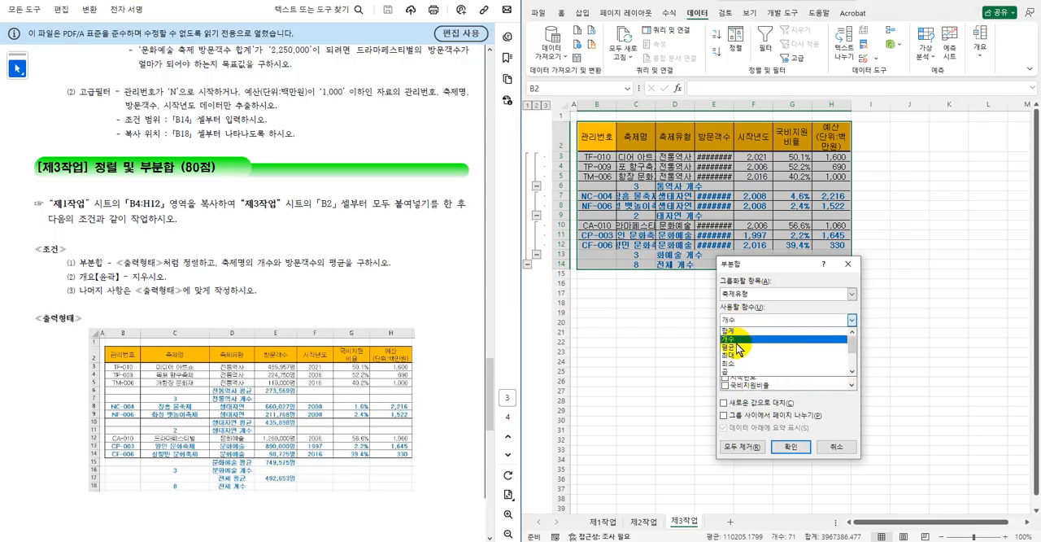
pyautogui.click(729, 346)
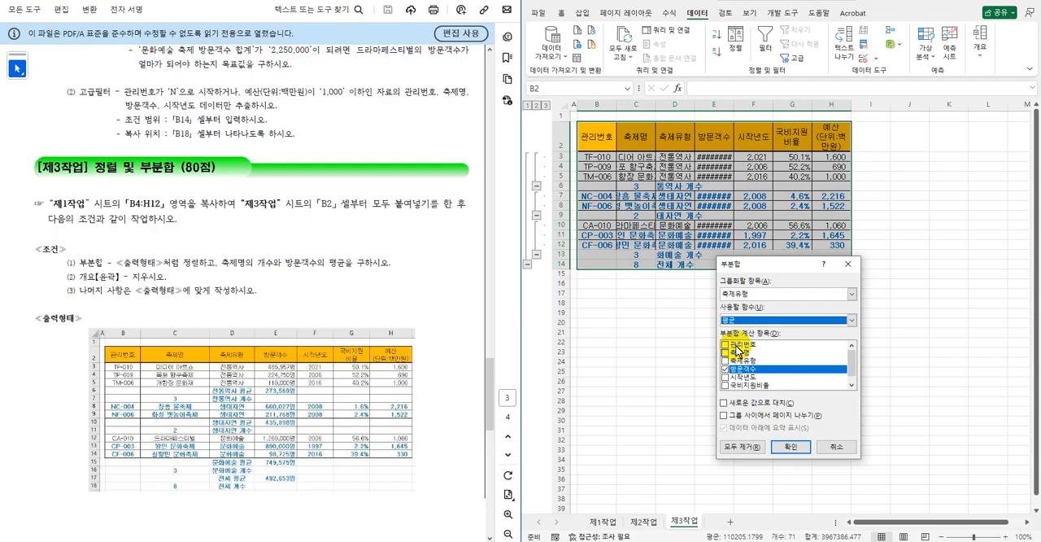
pyautogui.click(794, 447)
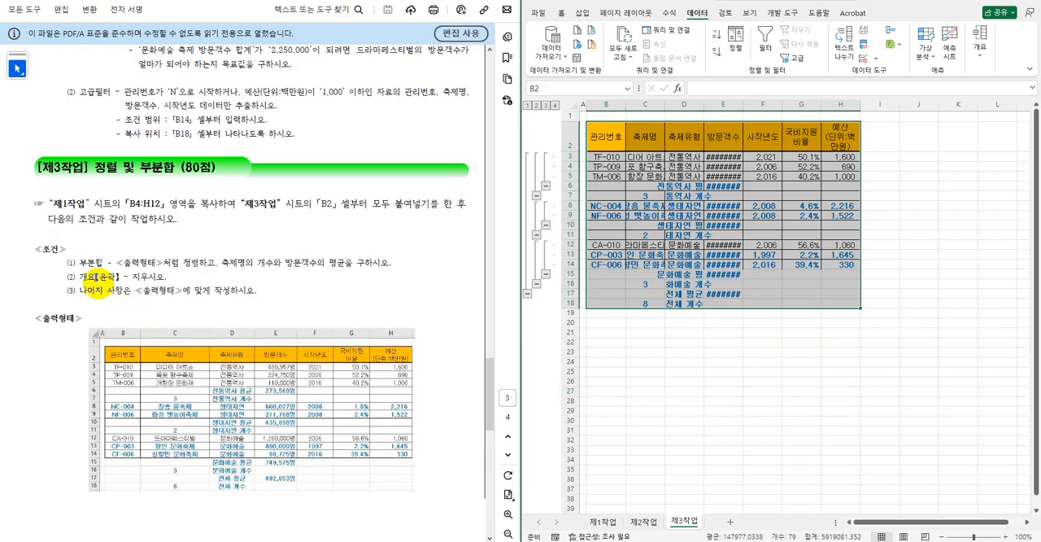
pyautogui.click(979, 63)
pyautogui.click(934, 114)
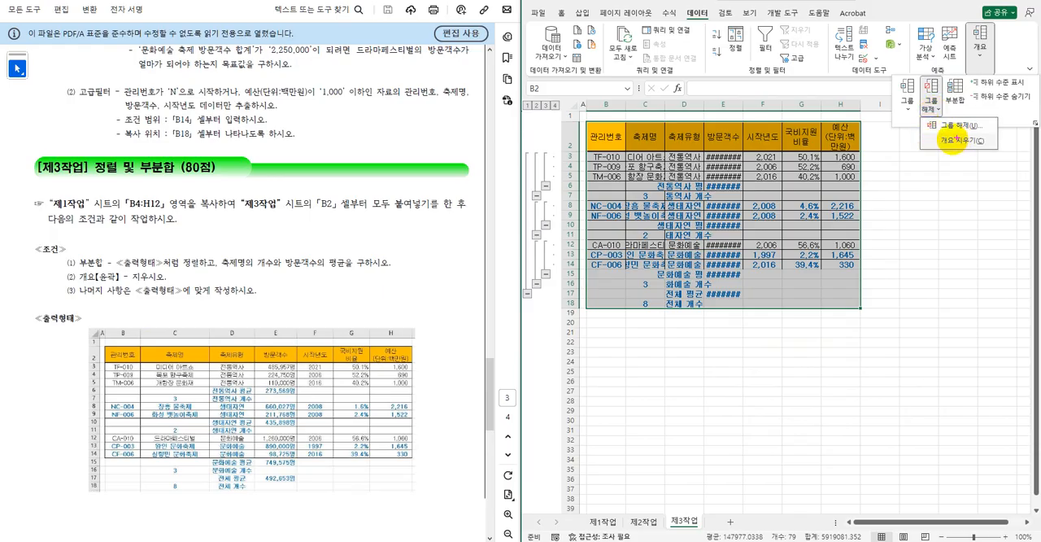
pyautogui.moveTo(521, 99); pyautogui.dragTo(559, 310)
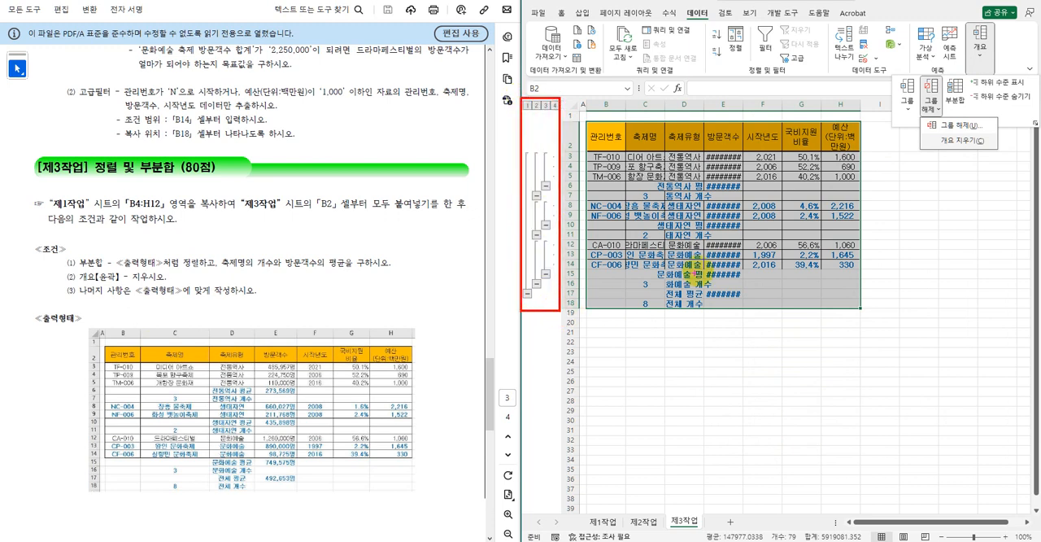
pyautogui.press('Escape')
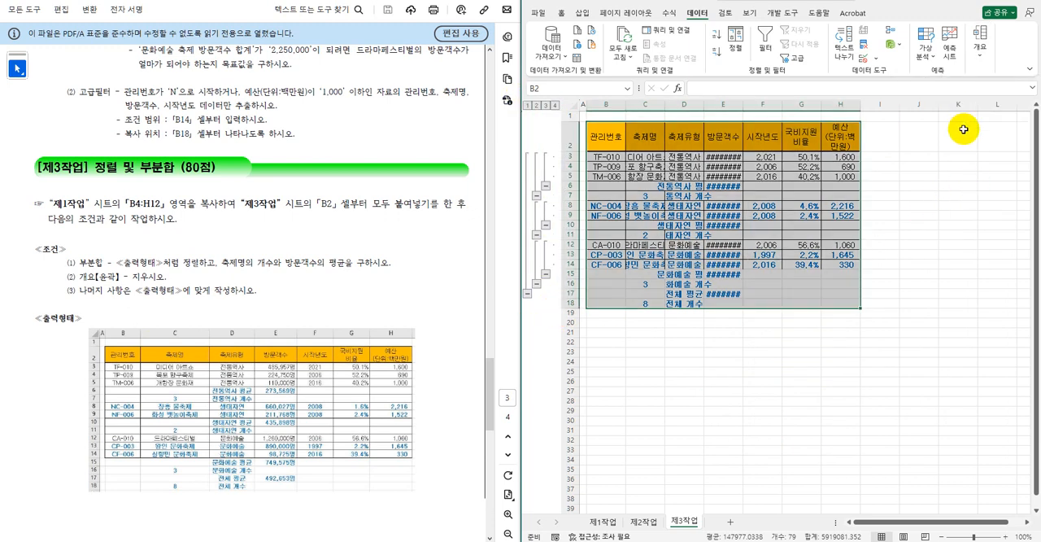
# Clear the outline (개요 지우기) from the subtotaled table on the 제3작업 sheet.
pyautogui.click(979, 44)
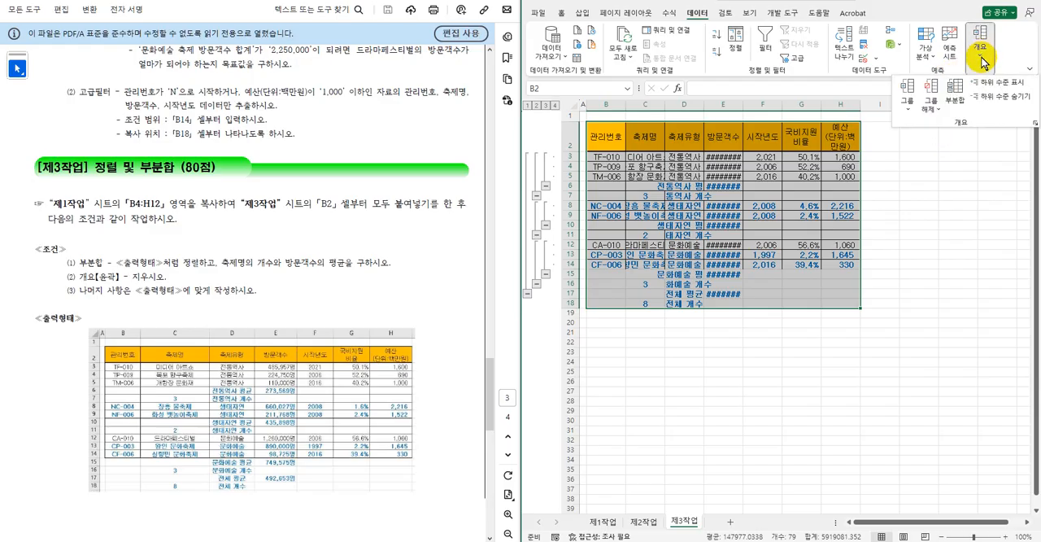
pyautogui.click(930, 106)
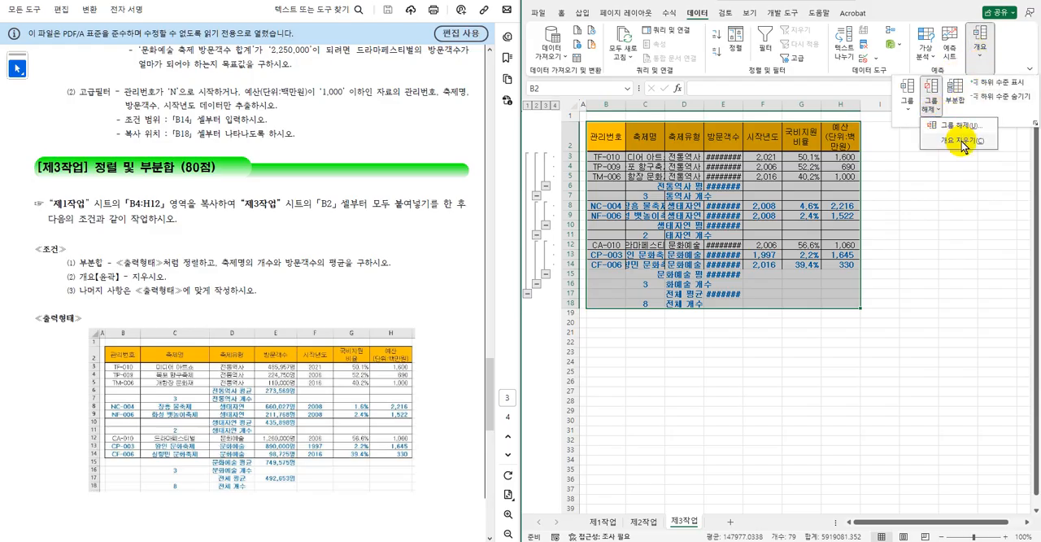
pyautogui.click(960, 141)
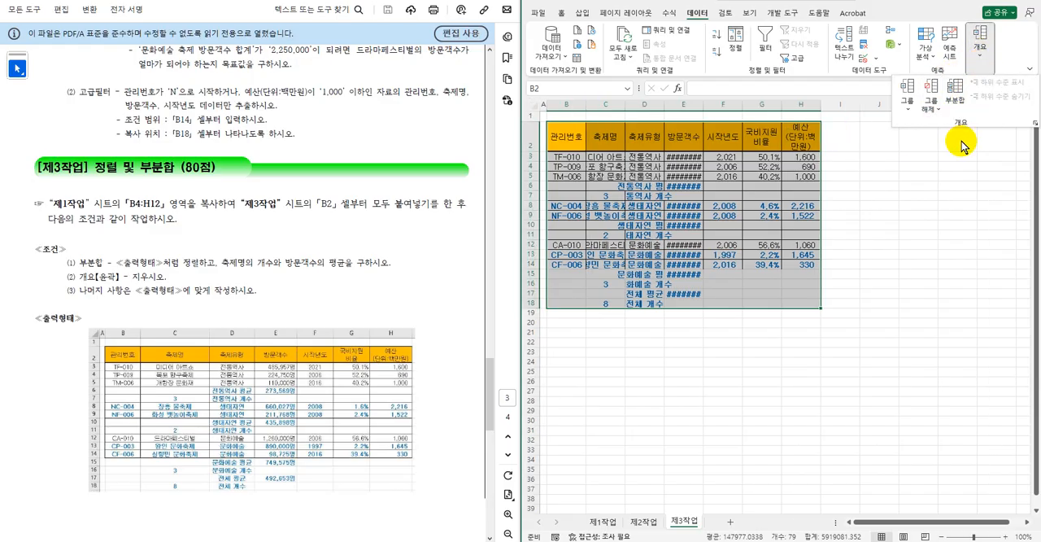
pyautogui.click(923, 190)
# Autofit columns B to H, and adjust column H's width and row 2's height so the 예산(단위:백만원) header fits on two lines.
pyautogui.moveTo(567, 106); pyautogui.dragTo(793, 106)
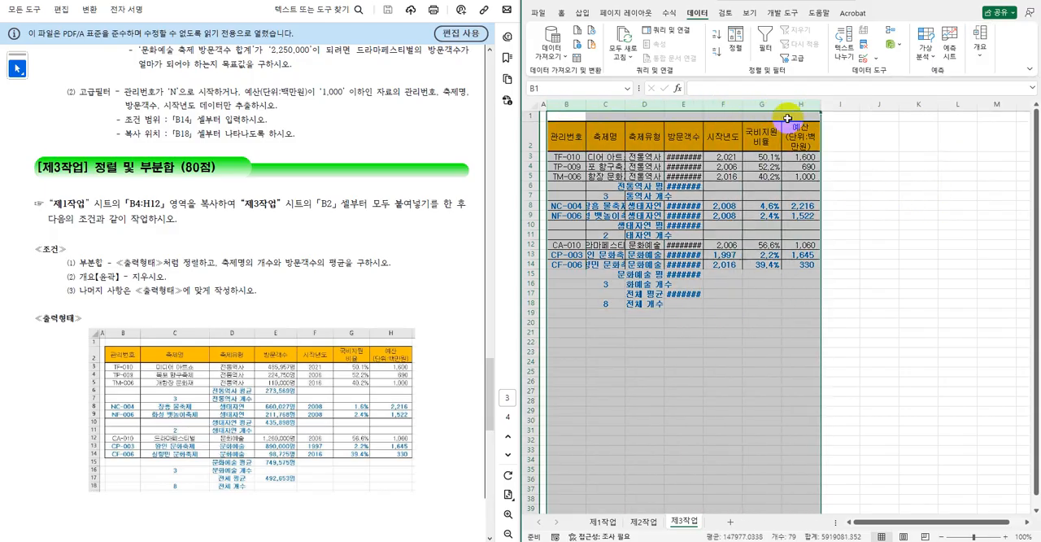
pyautogui.doubleClick(703, 104)
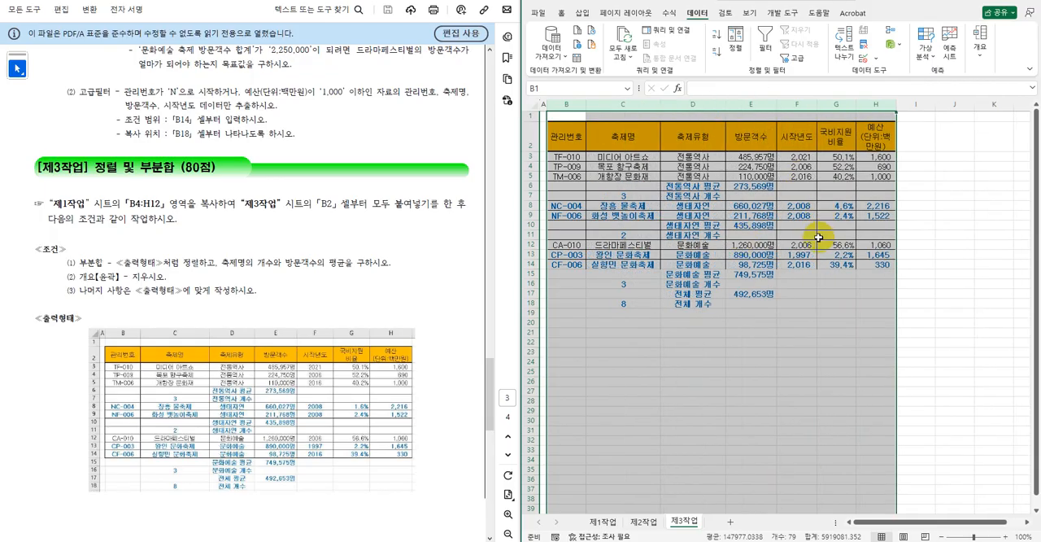
pyautogui.click(934, 227)
pyautogui.moveTo(897, 104); pyautogui.dragTo(922, 104)
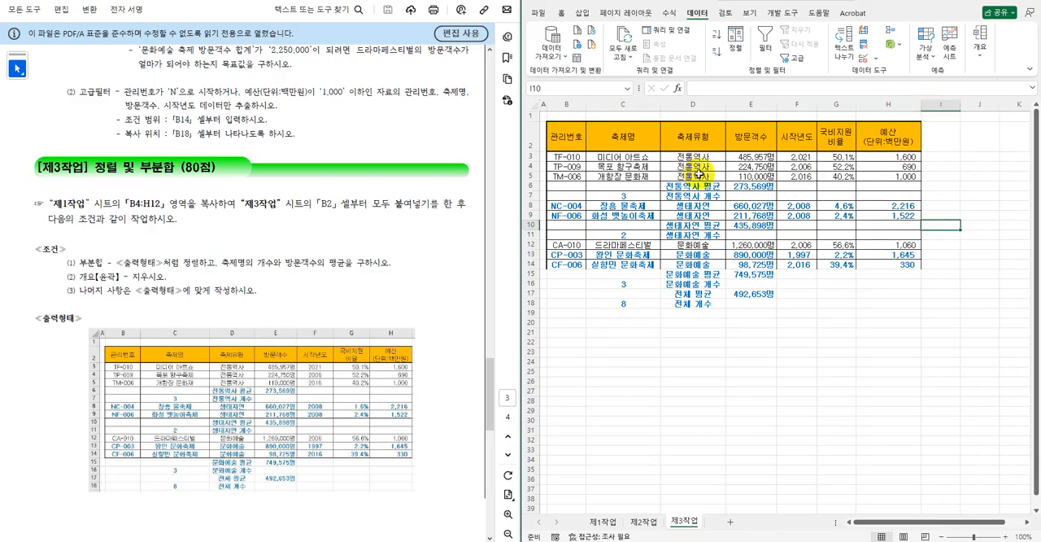
pyautogui.moveTo(537, 149); pyautogui.dragTo(537, 140)
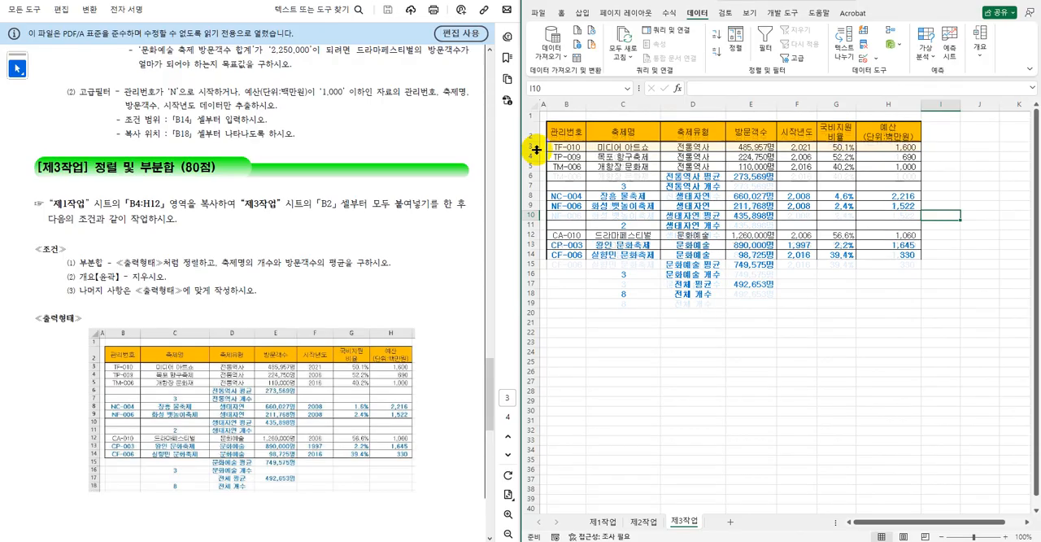
# Apply a bottom border (아래쪽 테두리) to B14:H14, the last data row of the table.
pyautogui.moveTo(564, 253); pyautogui.dragTo(887, 253)
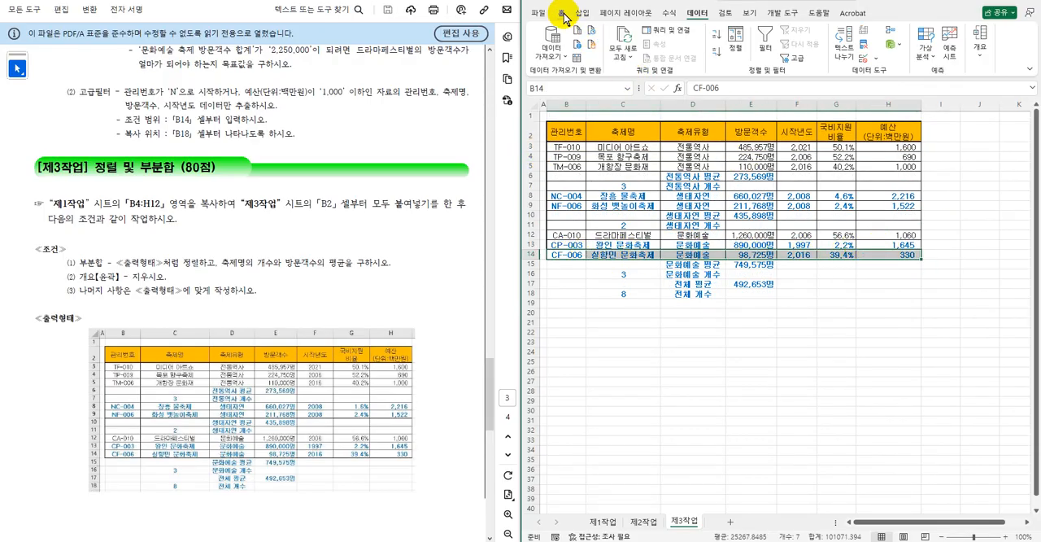
pyautogui.click(560, 13)
pyautogui.click(616, 59)
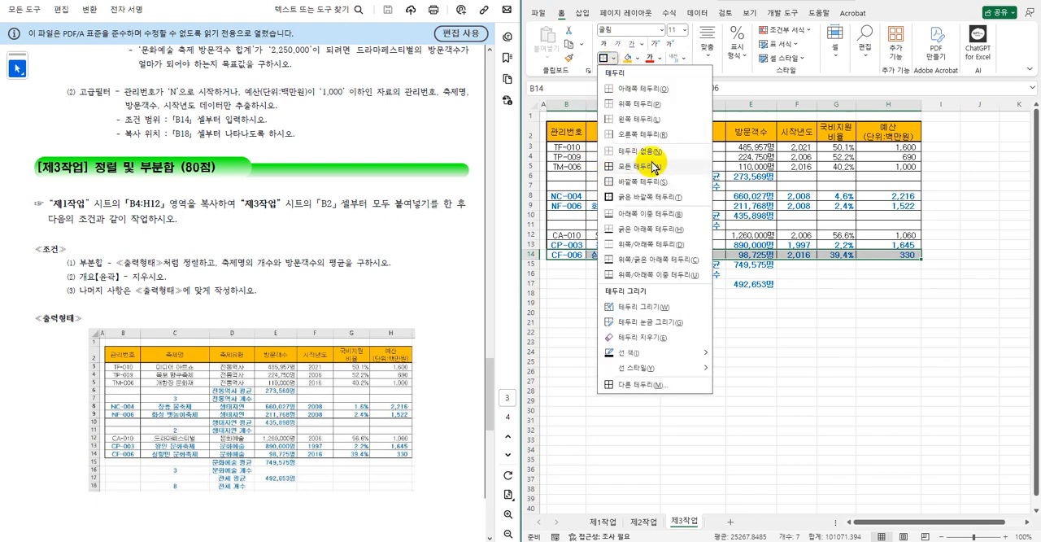
pyautogui.click(643, 89)
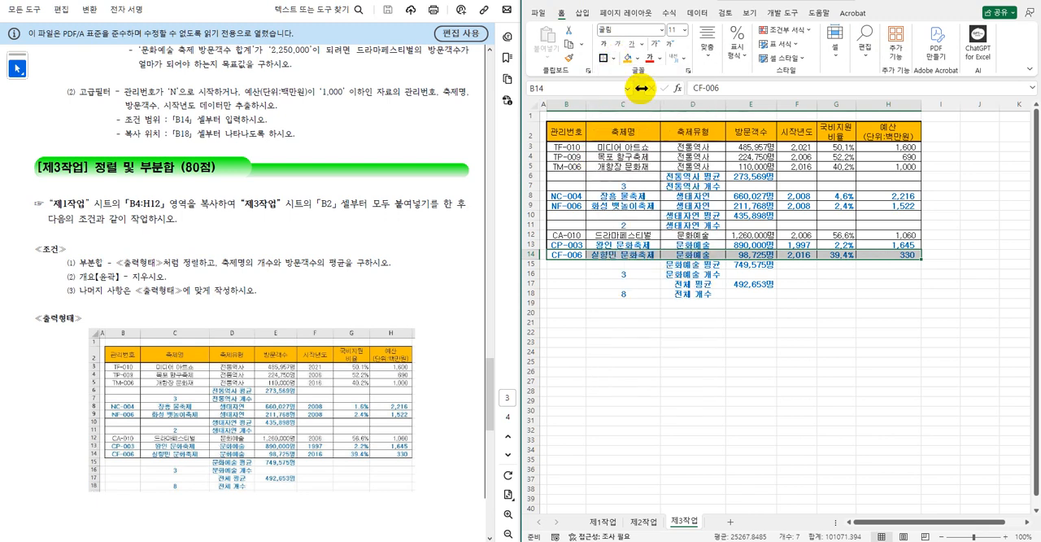
pyautogui.click(791, 325)
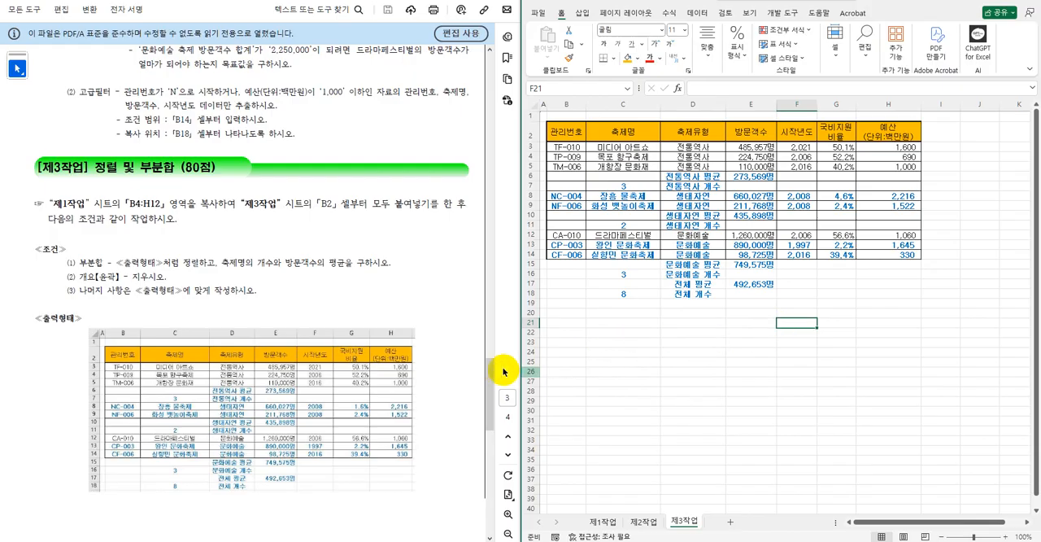
# Copy B4:H12 from the 제1작업 sheet and paste it at B2 on the 제2작업 sheet.
pyautogui.moveTo(488, 372); pyautogui.dragTo(488, 287)
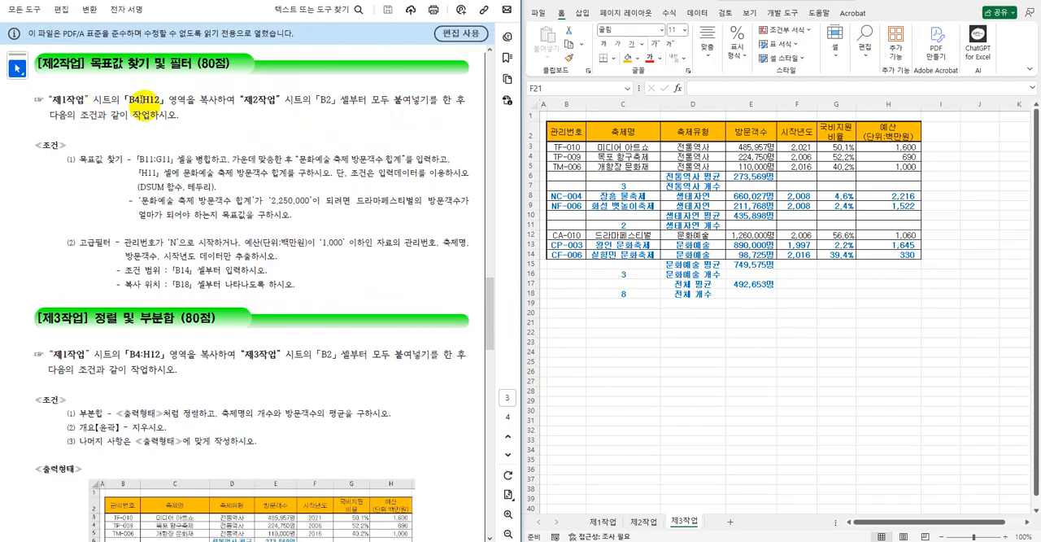
pyautogui.moveTo(489, 297); pyautogui.dragTo(490, 374)
pyautogui.click(775, 371)
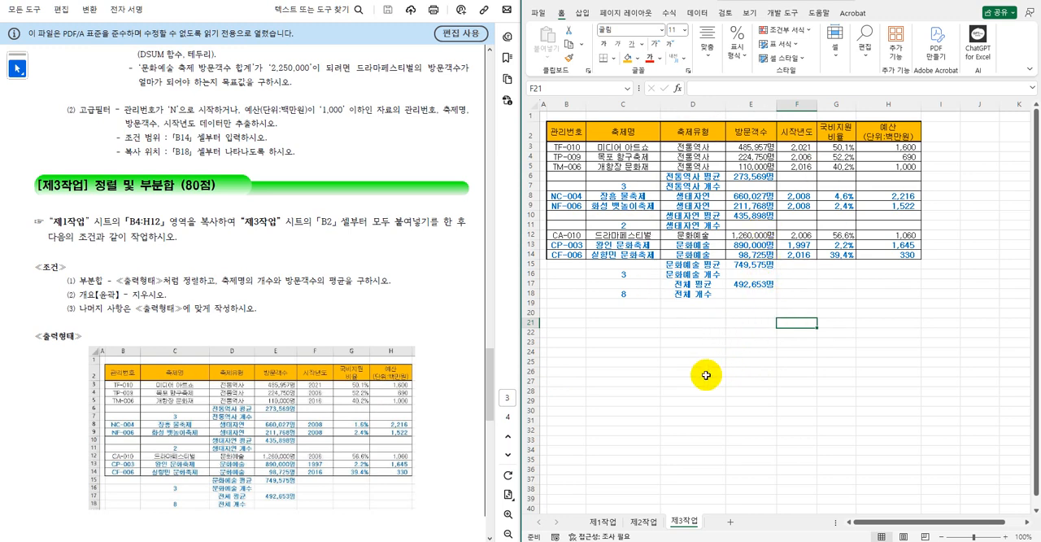
pyautogui.click(643, 522)
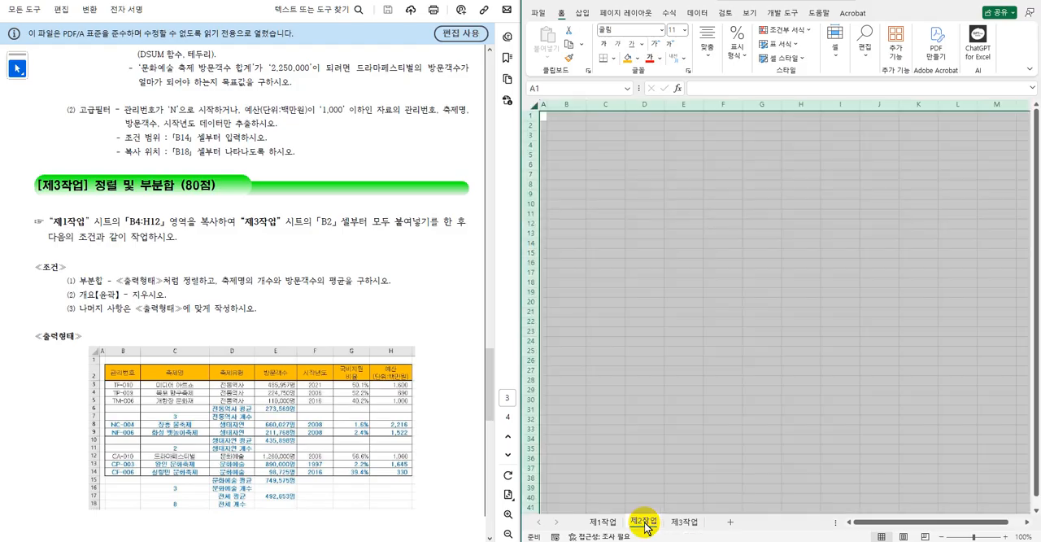
pyautogui.scroll(3, 418, 284)
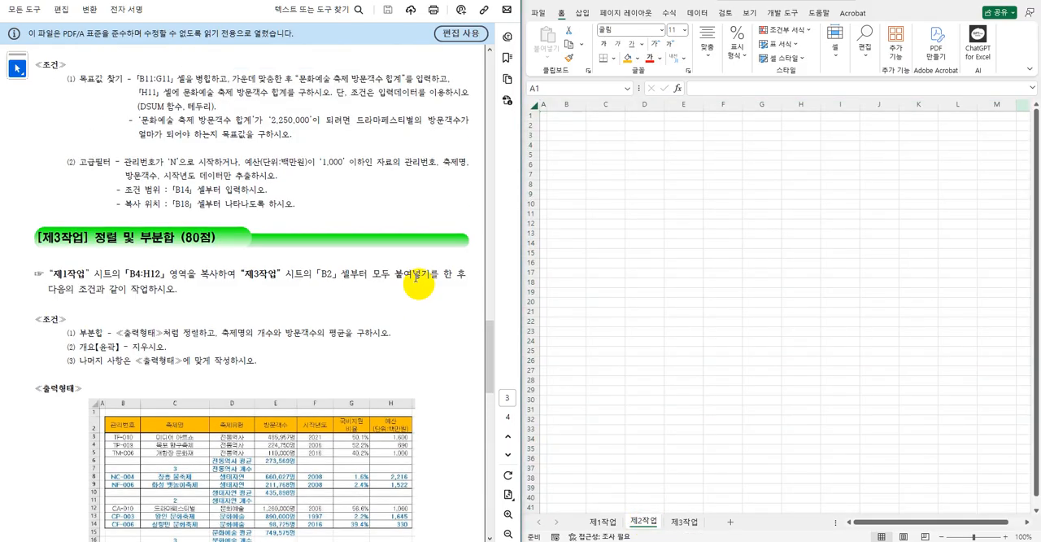
pyautogui.click(604, 522)
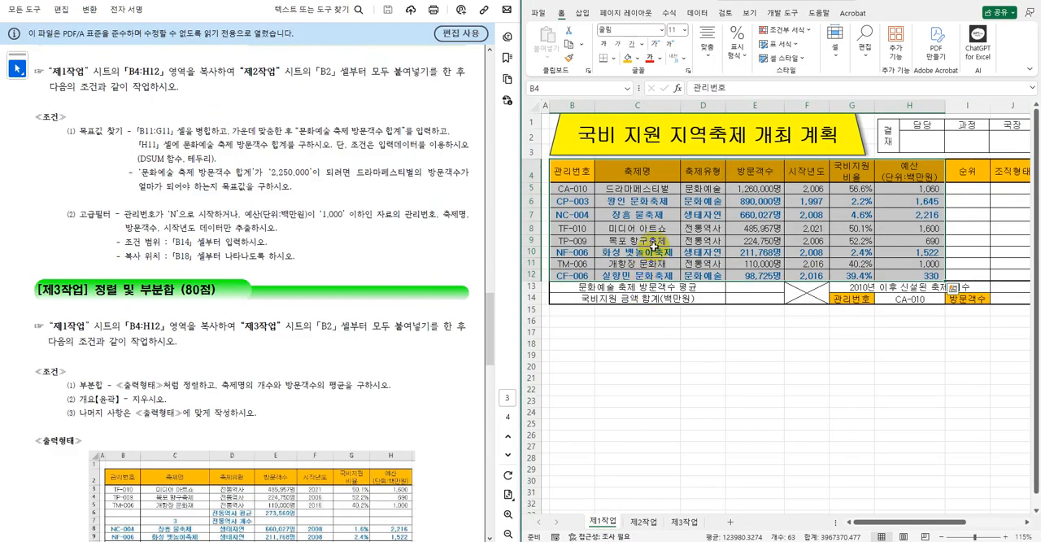
pyautogui.hotkey('ctrl', 'c')
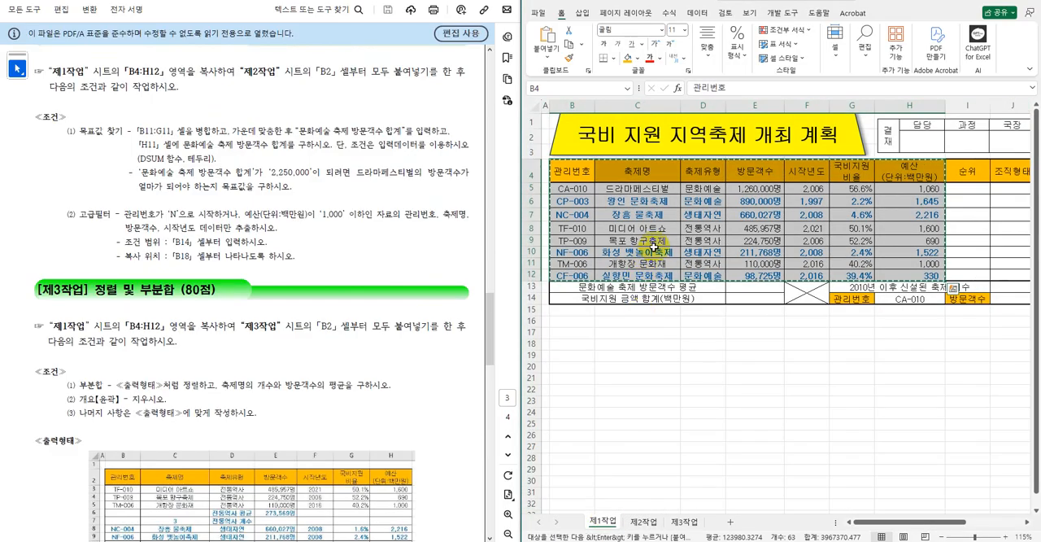
pyautogui.click(643, 521)
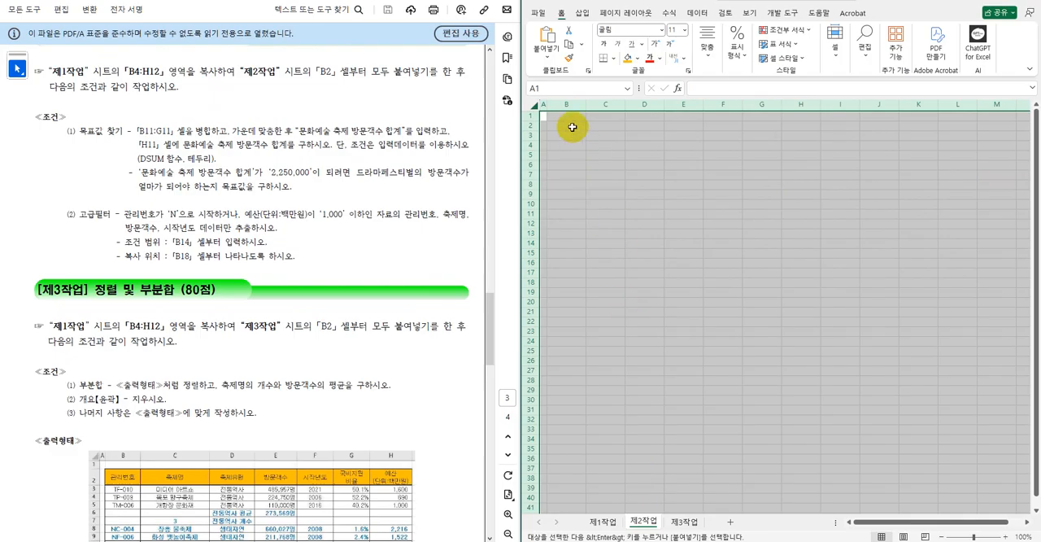
pyautogui.click(572, 127)
pyautogui.hotkey('ctrl', 'v')
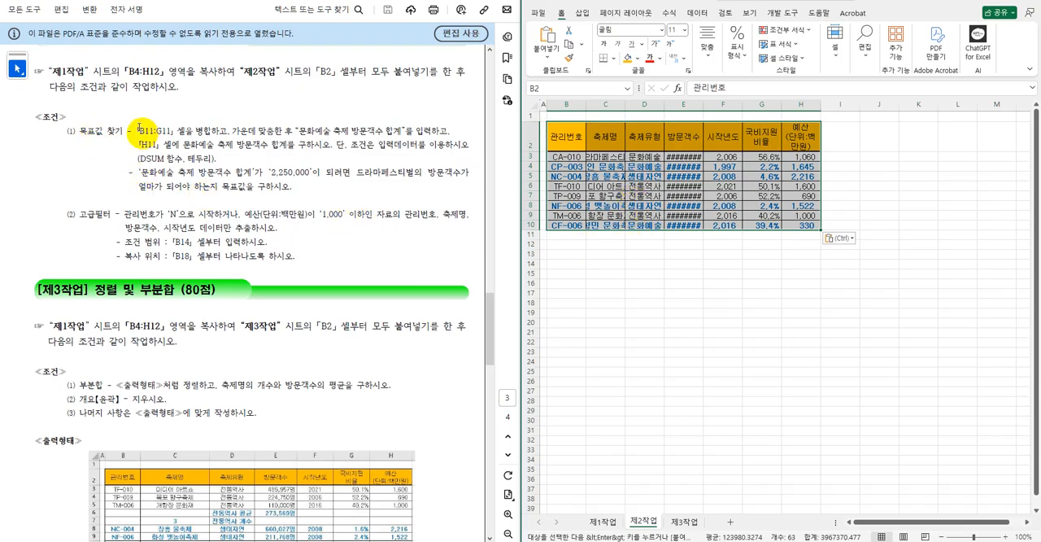
# Merge and center B11:G11 below the pasted table and enter the label 문화예술 축제 방문객수 합계.
pyautogui.moveTo(572, 235); pyautogui.dragTo(761, 236)
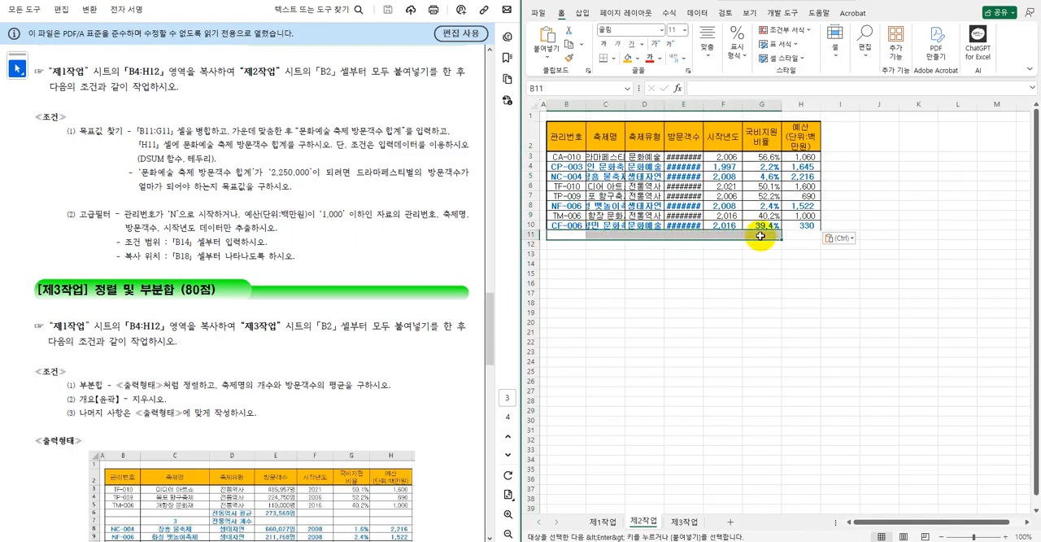
pyautogui.click(712, 61)
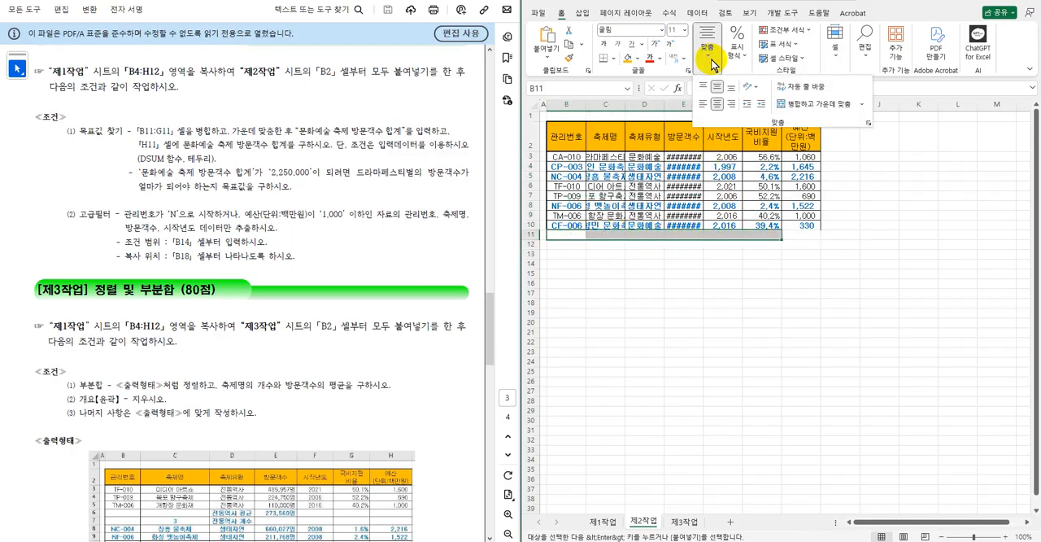
pyautogui.click(805, 104)
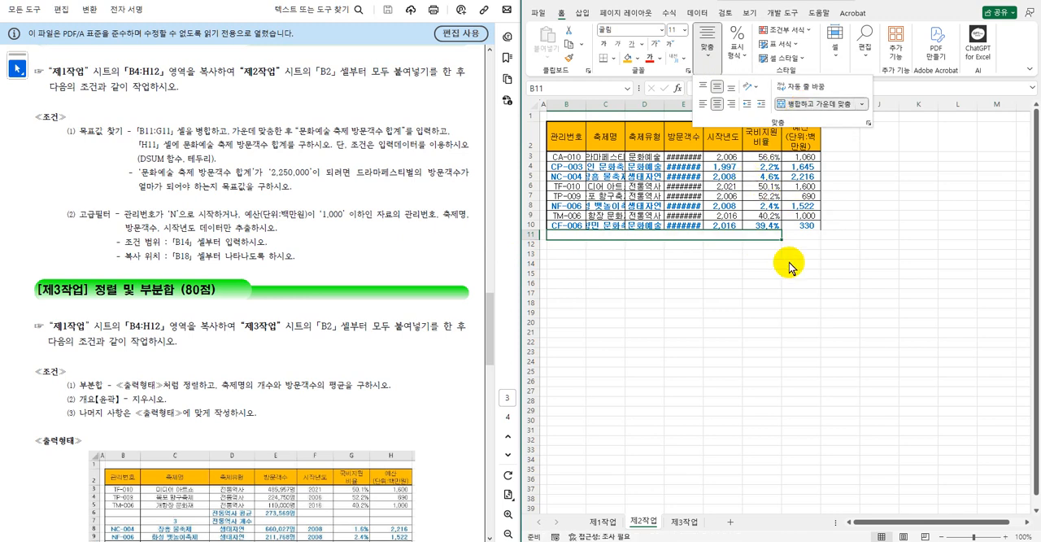
pyautogui.click(732, 235)
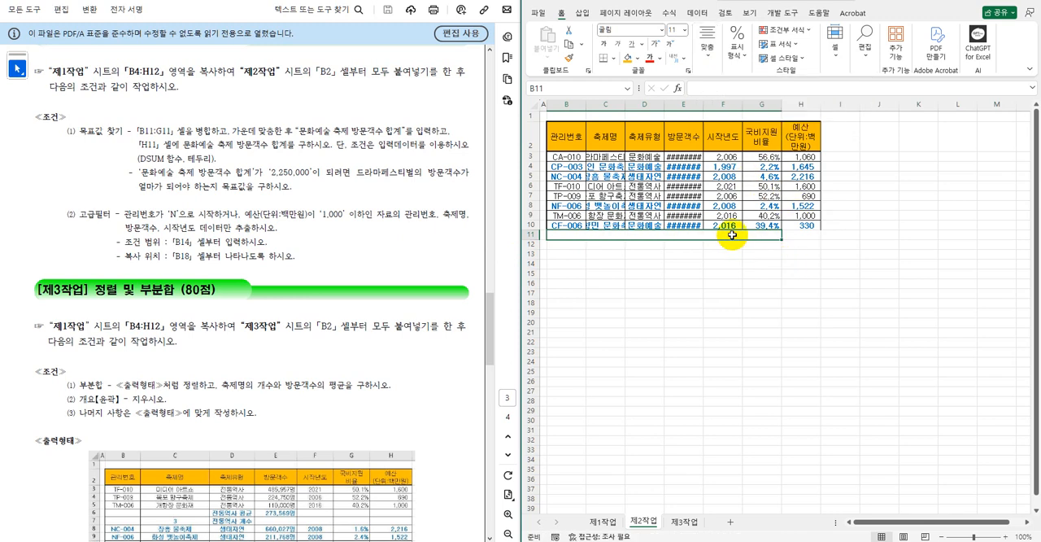
pyautogui.write('문호')
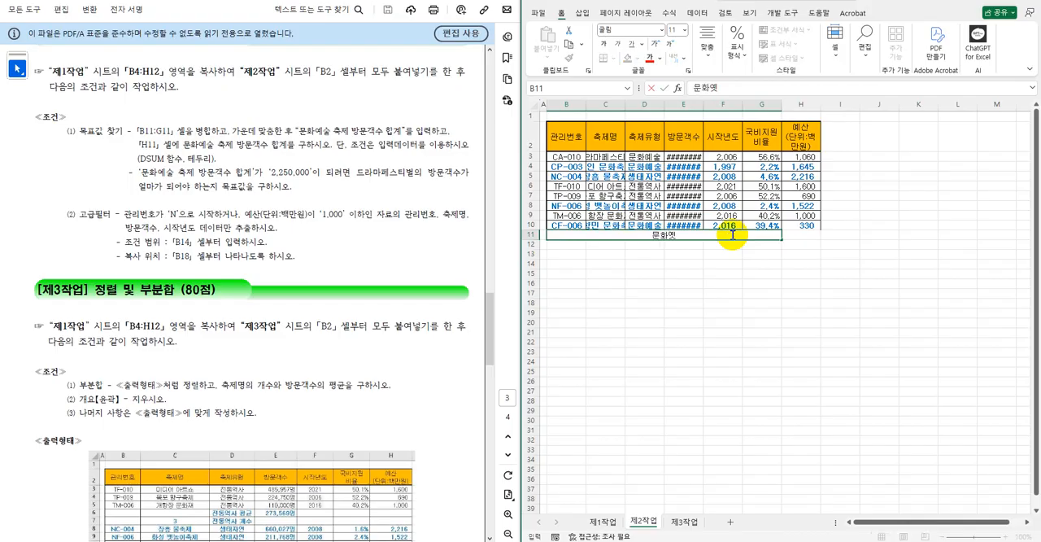
pyautogui.write('예술 축제 방문객수 합ㄱ')
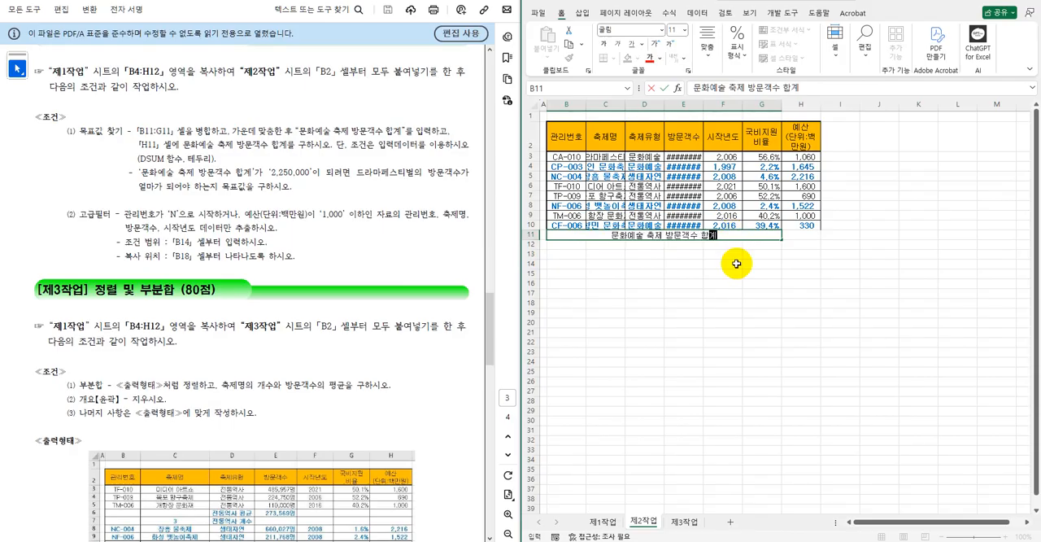
pyautogui.click(736, 263)
# Enter =DSUM(B2:H10,E2,D2:D3) in H11 to total the 방문객수 of the 문화예술 festivals.
pyautogui.click(796, 234)
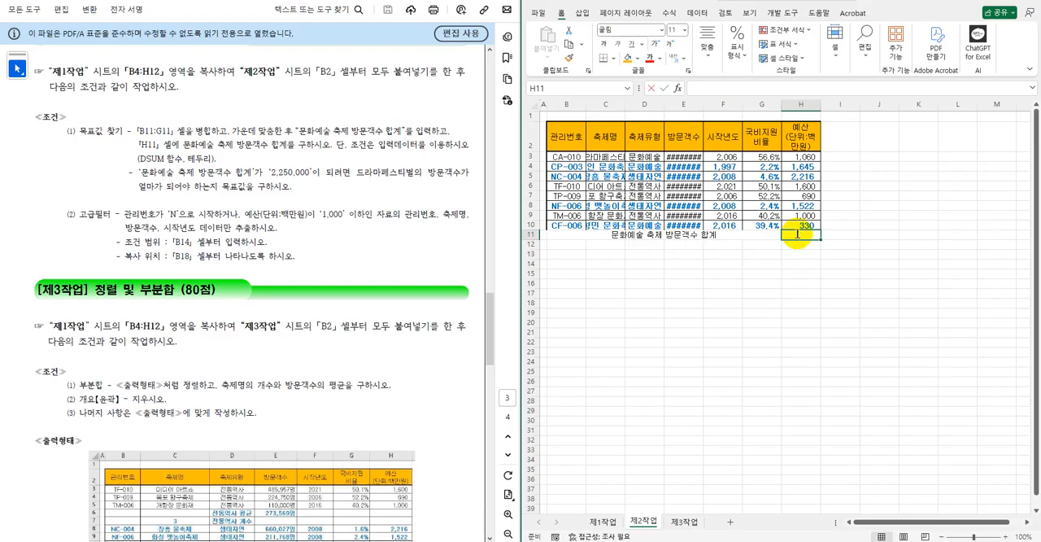
pyautogui.write('=dsum')
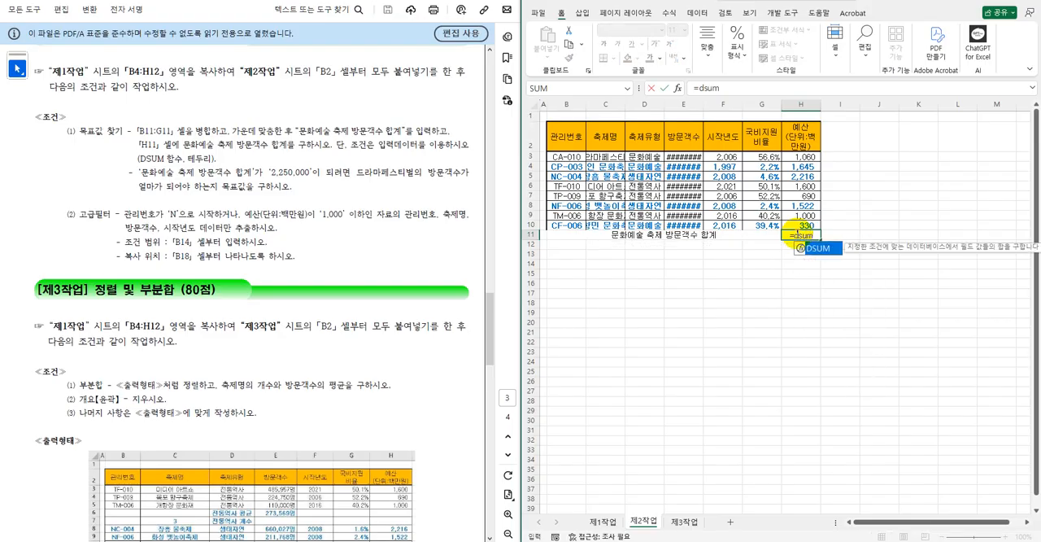
pyautogui.press('Tab')
pyautogui.moveTo(567, 135); pyautogui.dragTo(806, 223)
pyautogui.write(',')
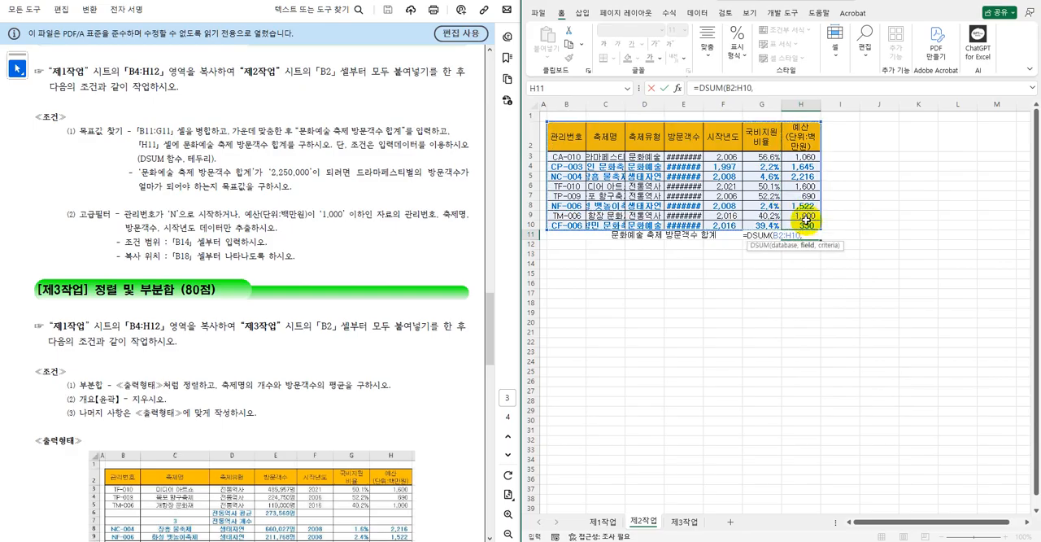
pyautogui.click(682, 137)
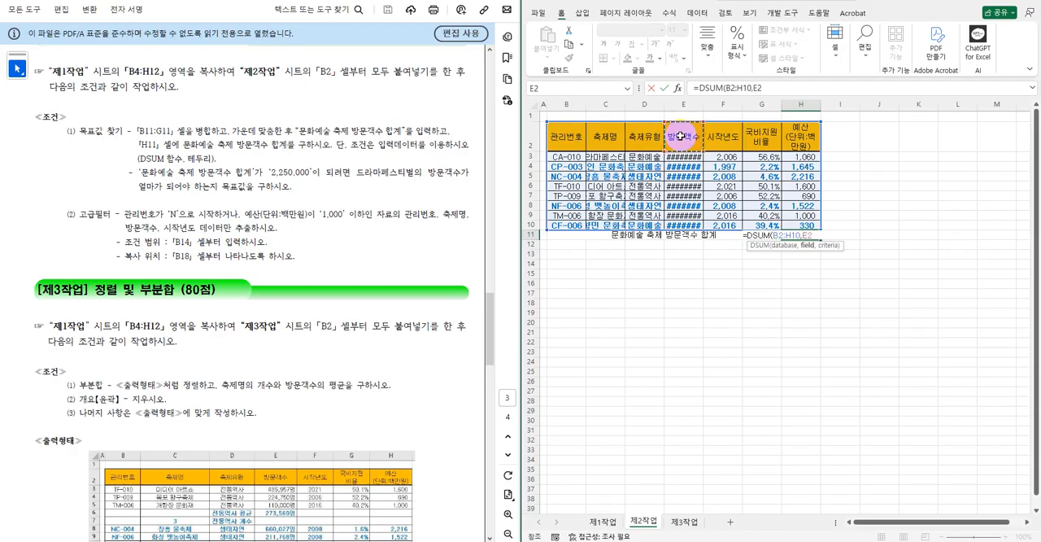
pyautogui.write(',')
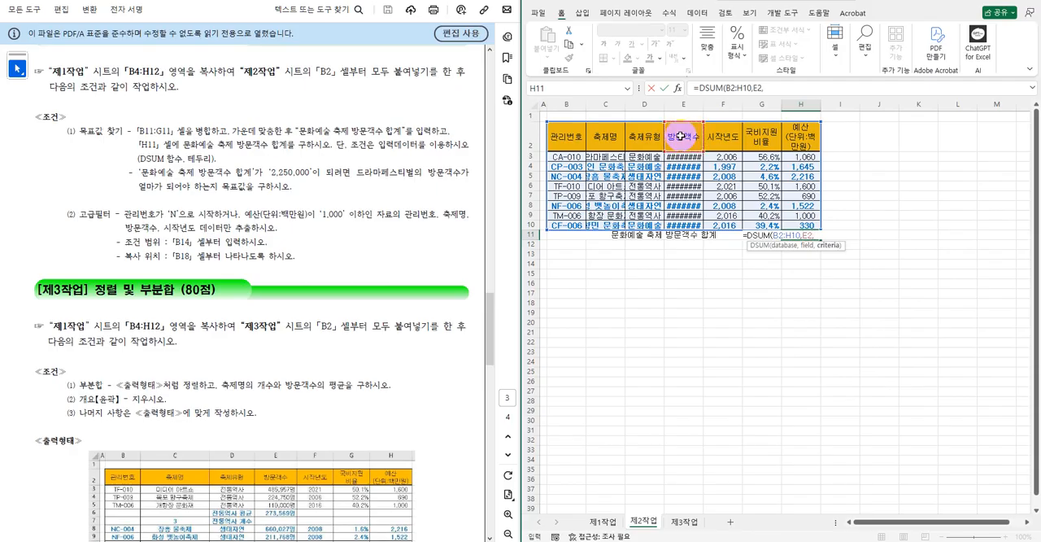
pyautogui.moveTo(643, 133); pyautogui.dragTo(649, 157)
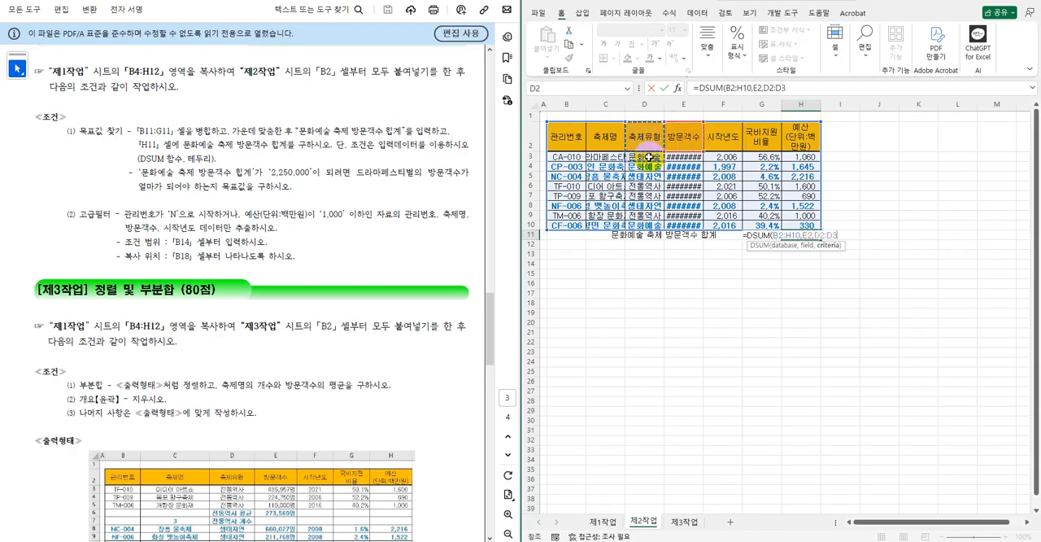
pyautogui.press('Return')
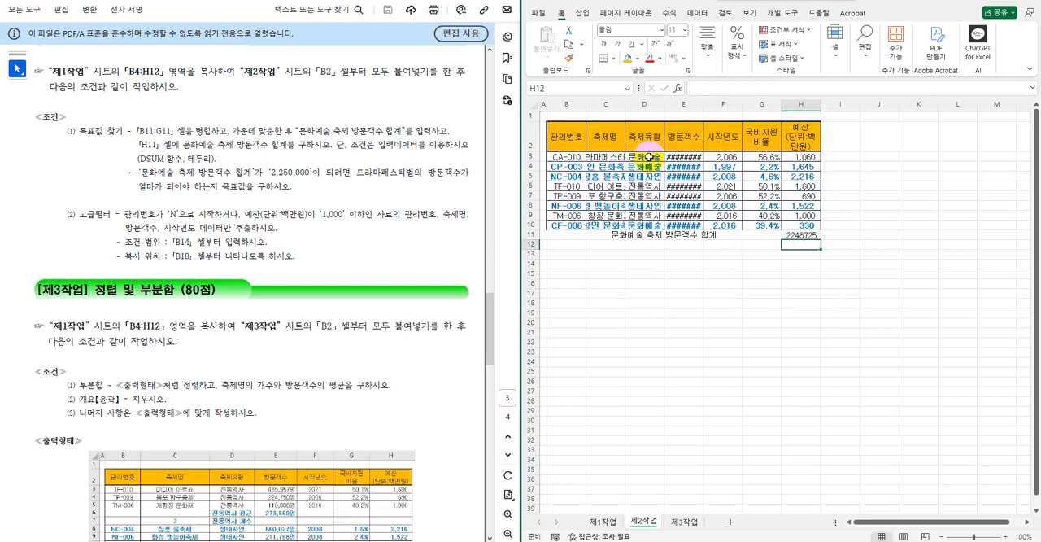
# Apply all borders (모든 테두리) to the total row B11:H11.
pyautogui.click(730, 234)
pyautogui.moveTo(730, 234); pyautogui.dragTo(793, 235)
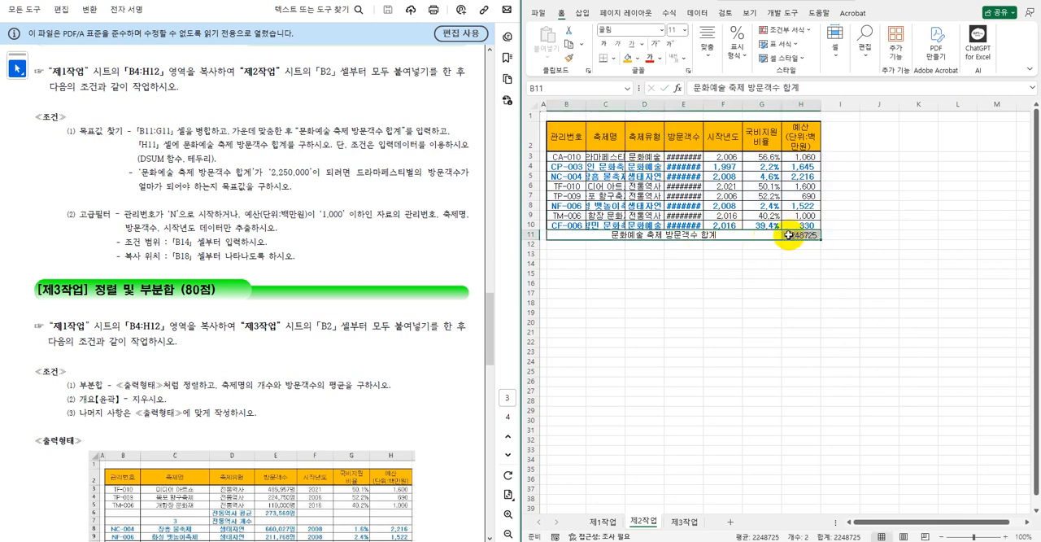
pyautogui.click(614, 58)
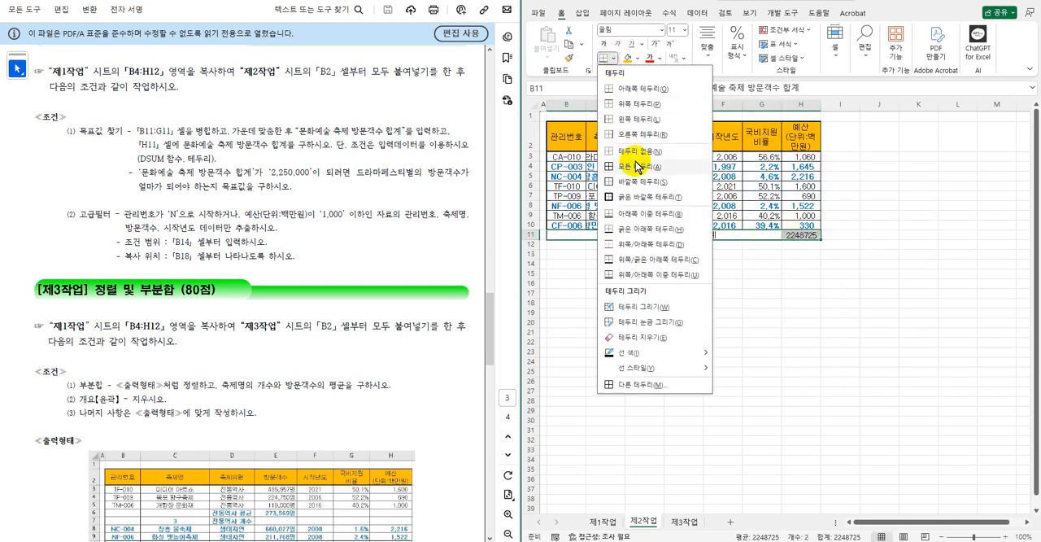
pyautogui.click(638, 166)
# Format the DSUM total in H11 with the comma style.
pyautogui.click(799, 234)
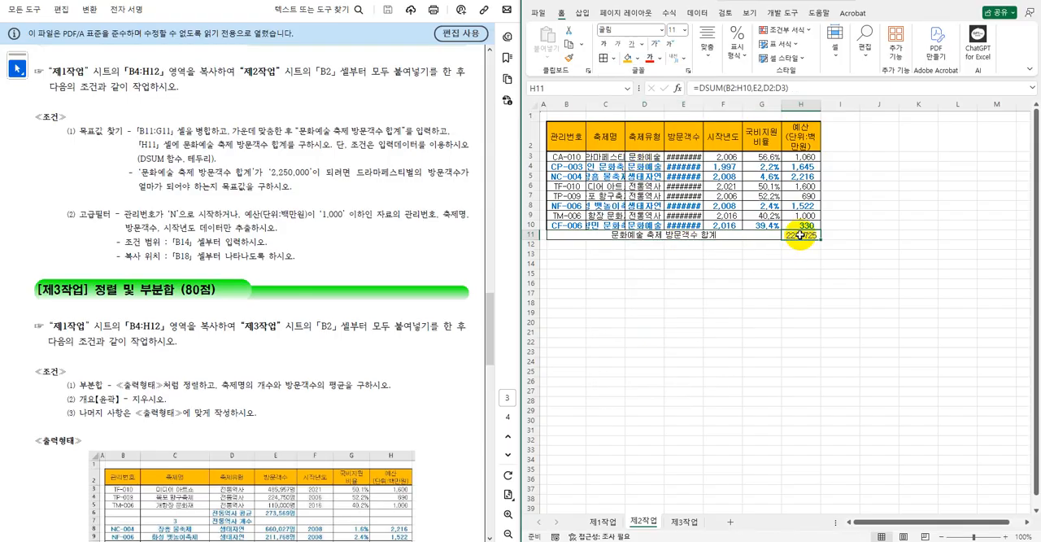
pyautogui.click(737, 49)
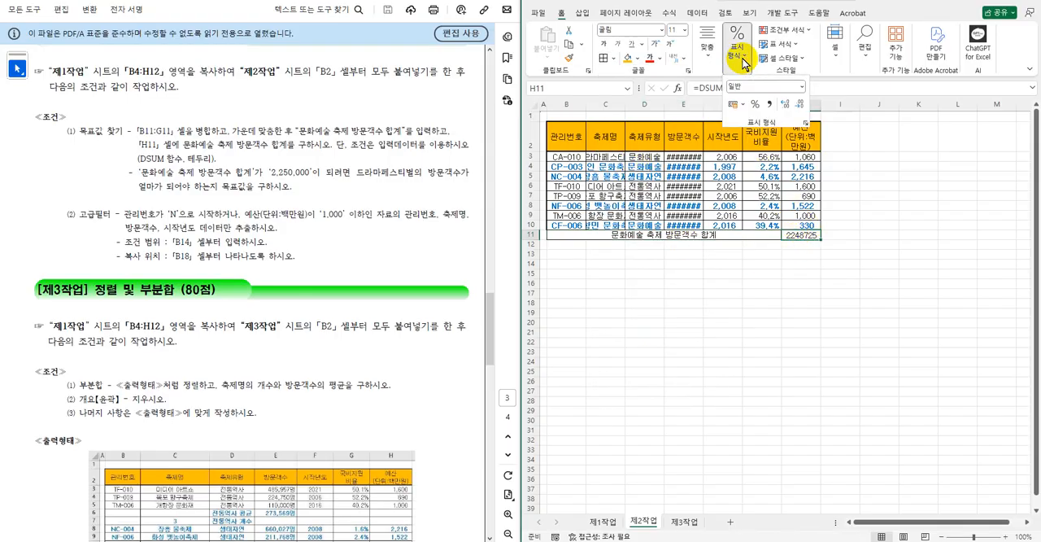
pyautogui.click(768, 104)
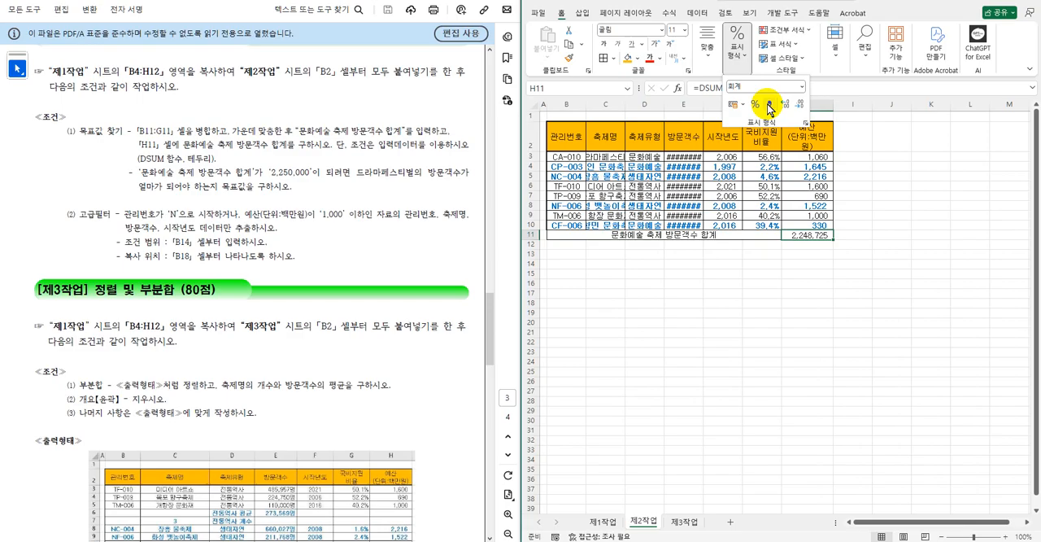
pyautogui.click(795, 262)
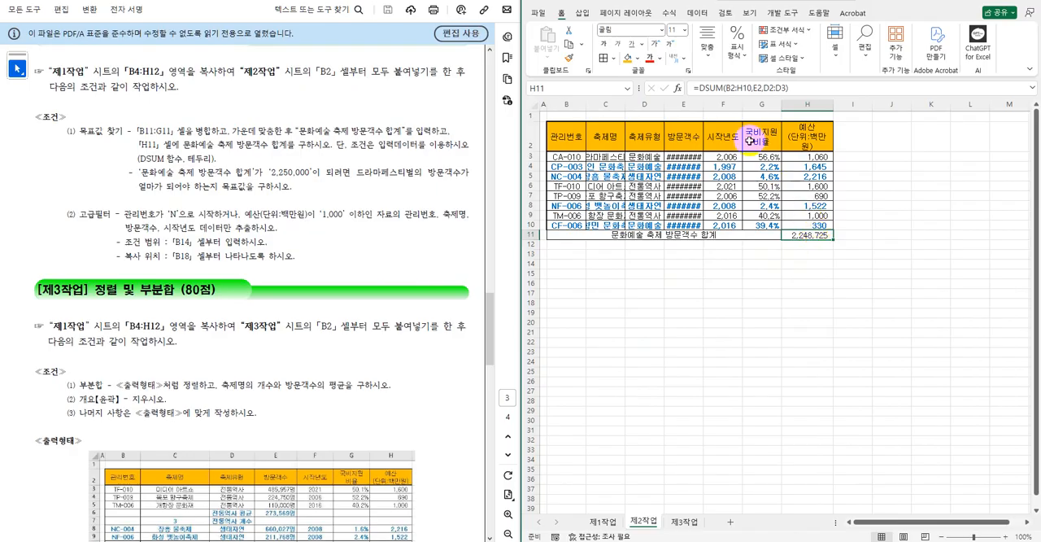
# Run Goal Seek to make the total in H11 reach 2250000 by changing the 드라마페스티벌 방문객수 in E3.
pyautogui.click(699, 15)
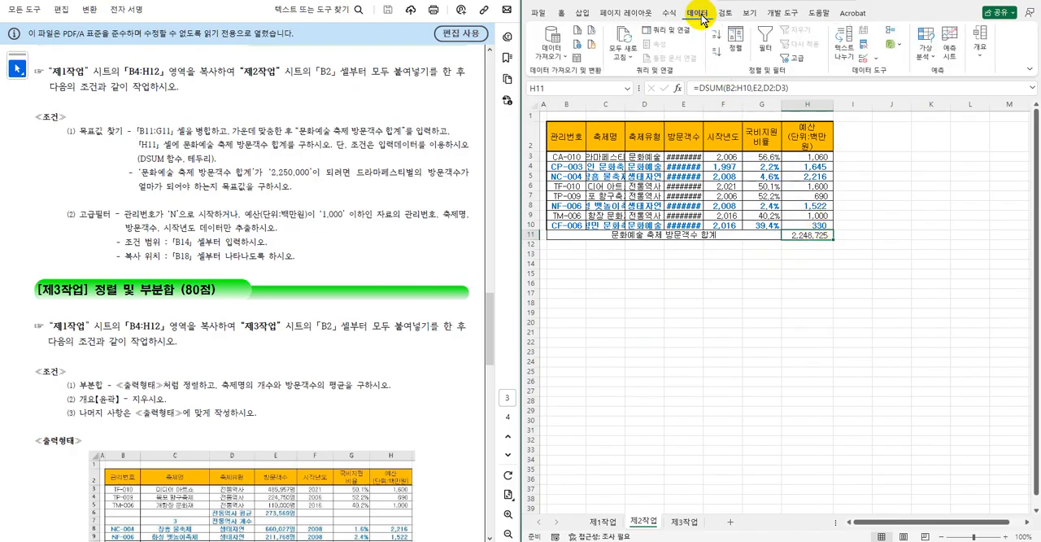
pyautogui.click(896, 31)
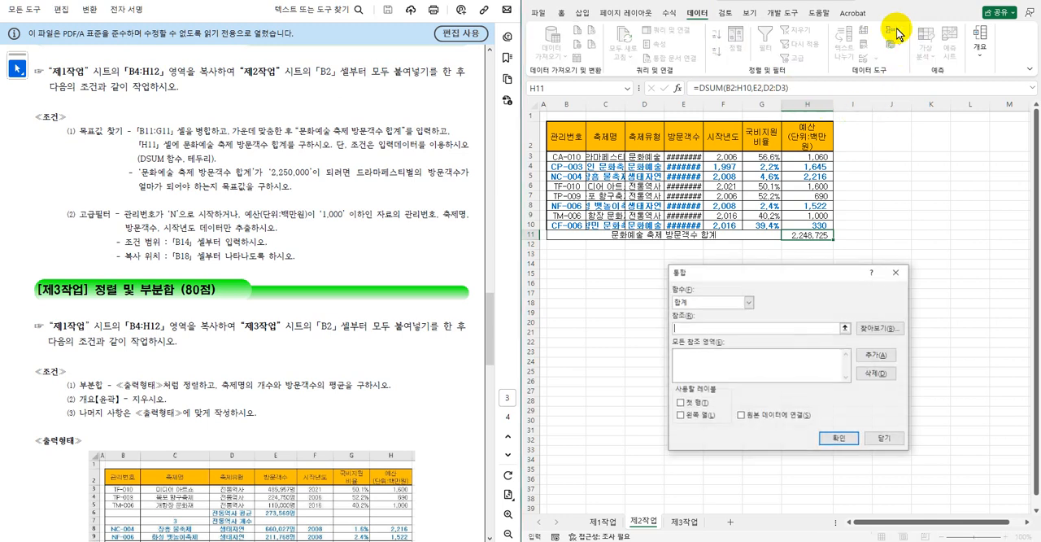
pyautogui.click(897, 272)
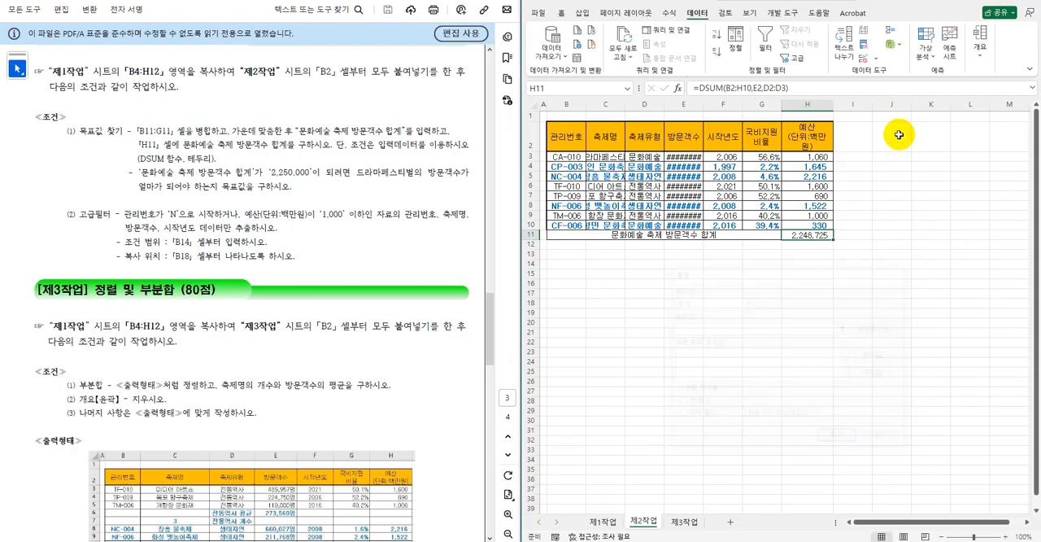
pyautogui.click(927, 51)
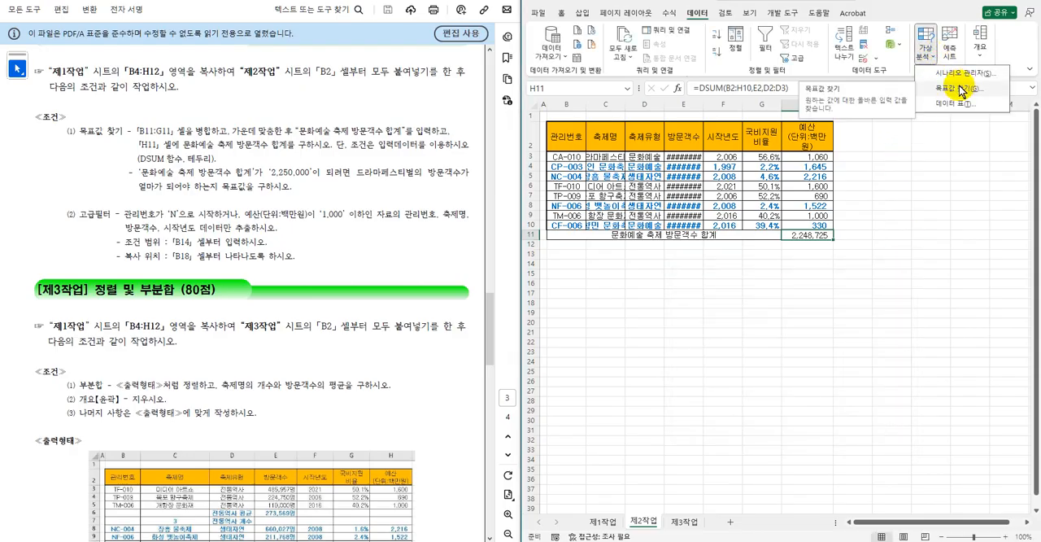
pyautogui.click(959, 88)
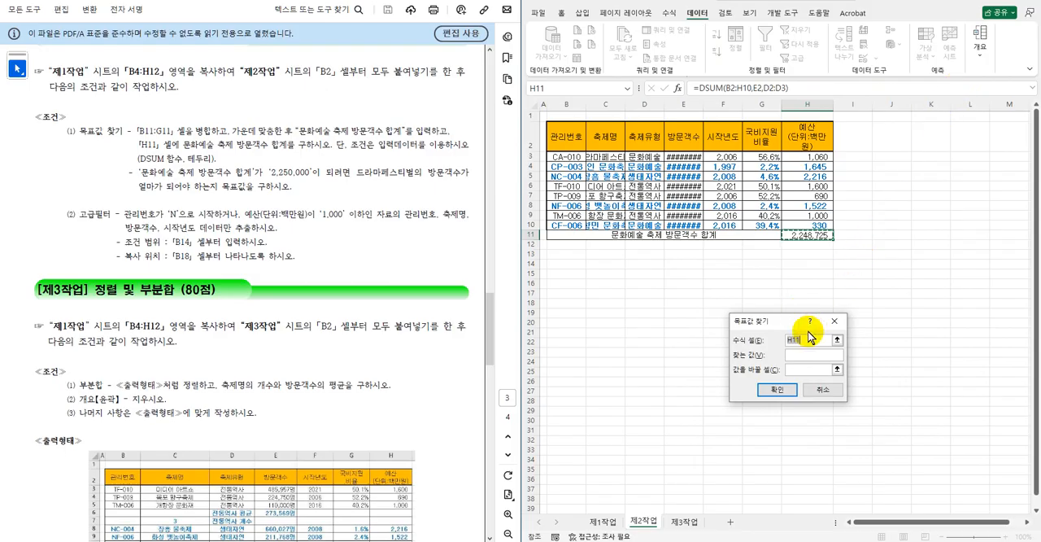
pyautogui.click(804, 356)
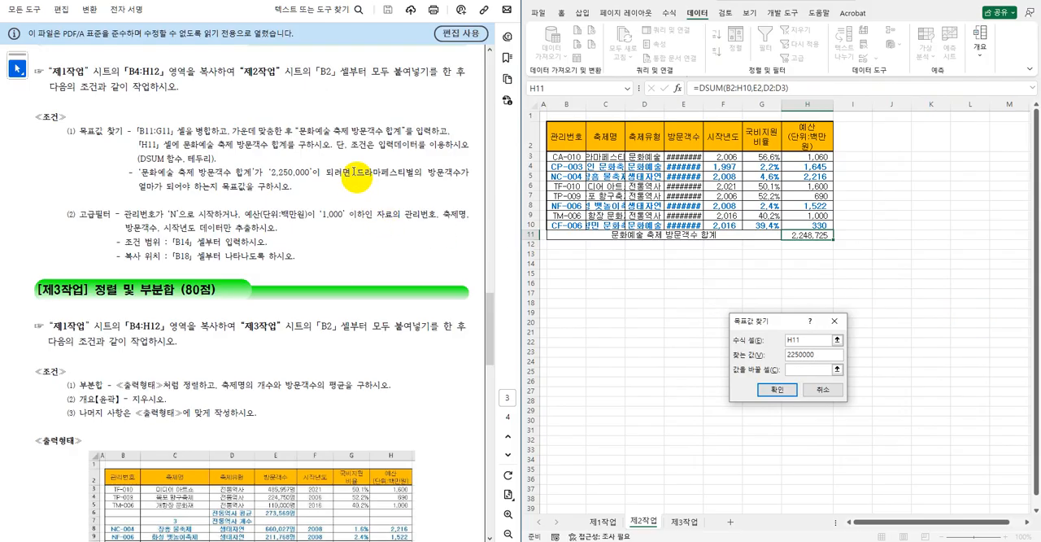
pyautogui.click(791, 370)
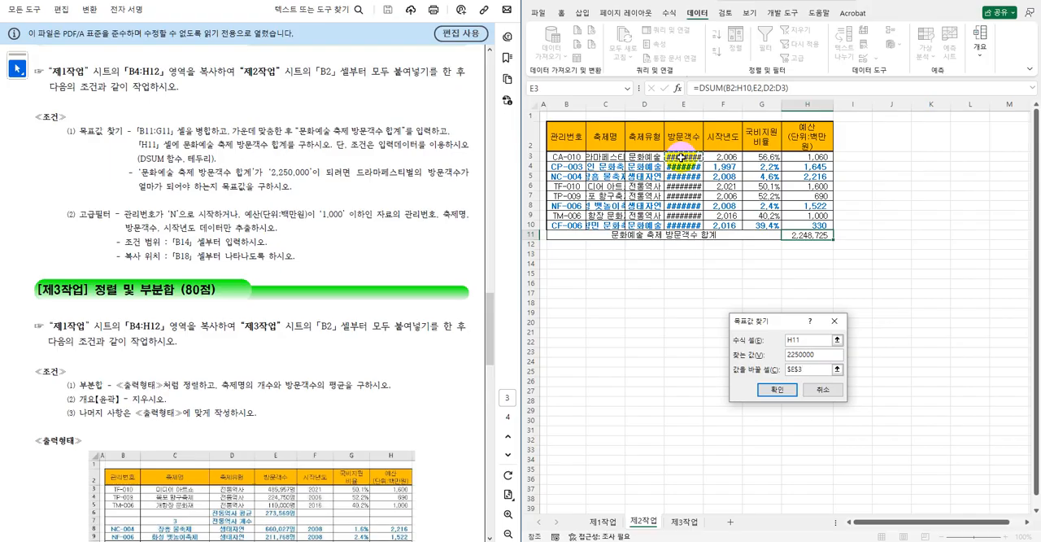
pyautogui.click(783, 389)
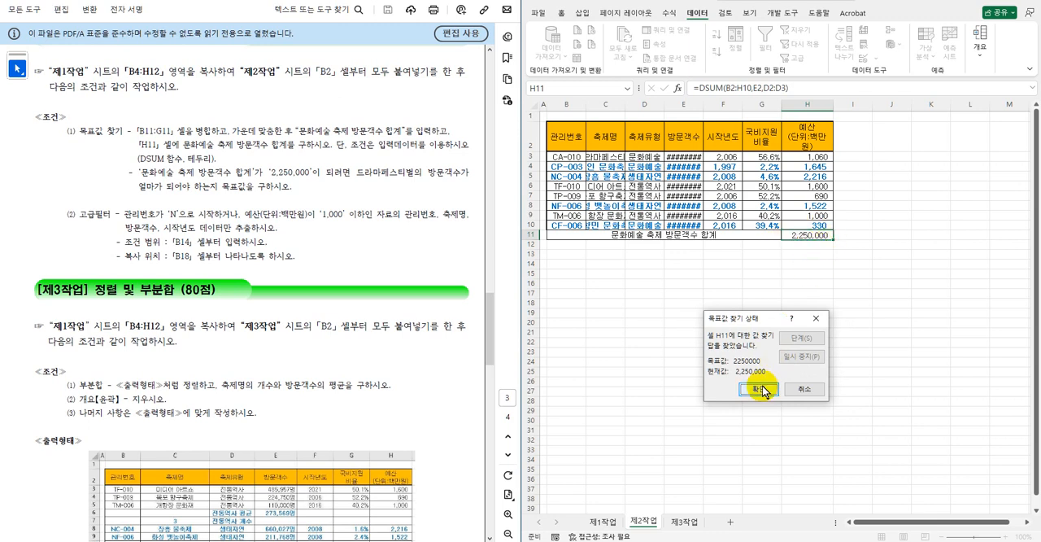
pyautogui.click(761, 389)
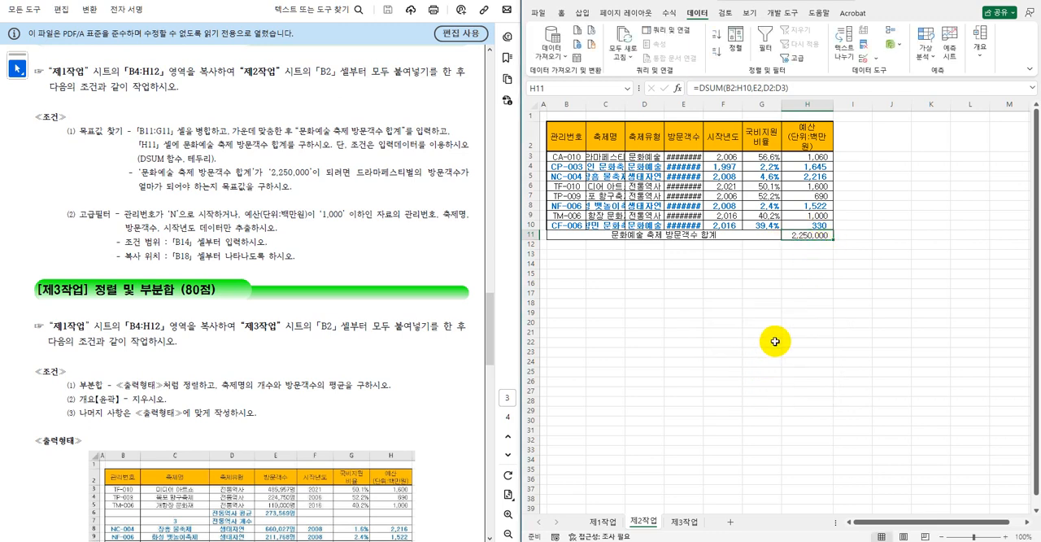
pyautogui.click(775, 342)
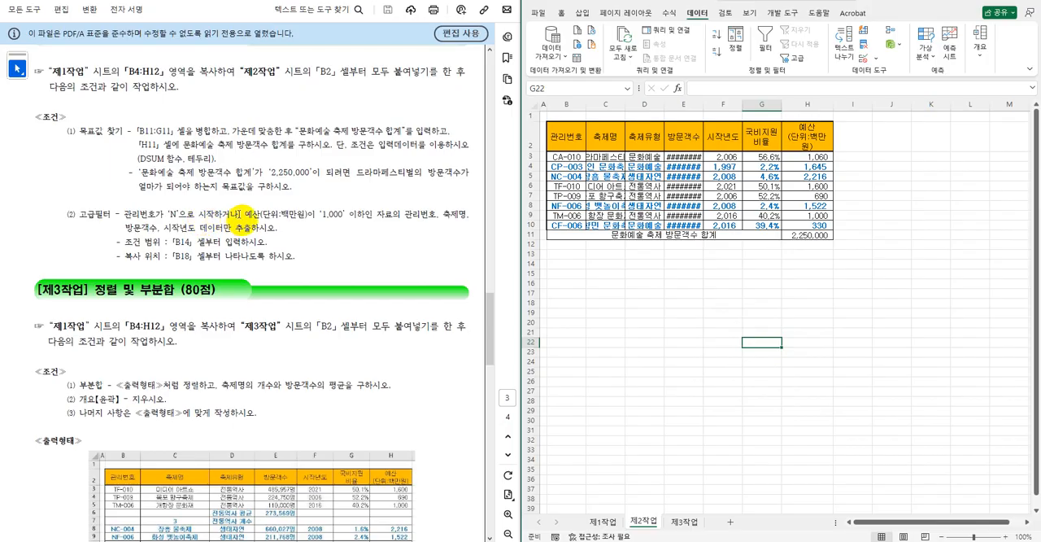
# Widen column H slightly so the 예산(단위:백만원) header wraps onto only two lines.
pyautogui.click(571, 138)
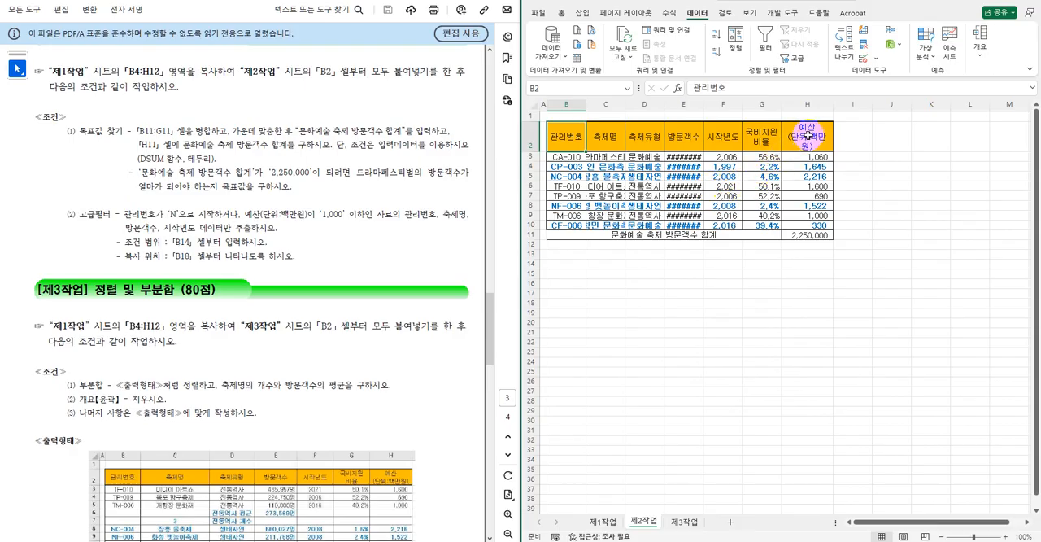
pyautogui.click(862, 149)
pyautogui.moveTo(832, 104); pyautogui.dragTo(848, 104)
pyautogui.click(816, 274)
# Copy the 관리번호 and 예산(단위:백만원) headers from row 2 to B14 as the advanced filter's criteria headers.
pyautogui.click(574, 135)
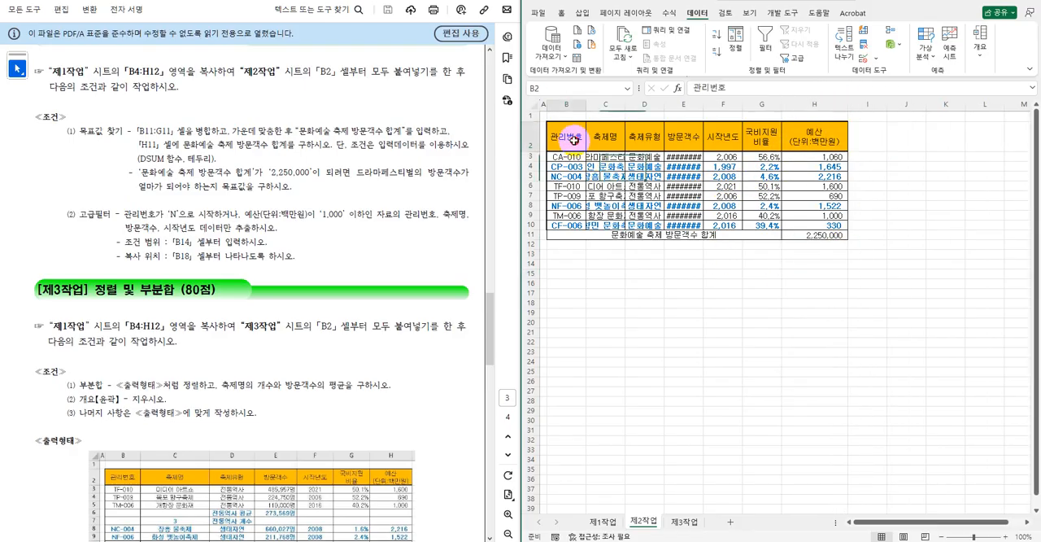
pyautogui.keyDown('ctrl'); pyautogui.click(818, 136); pyautogui.keyUp('ctrl')
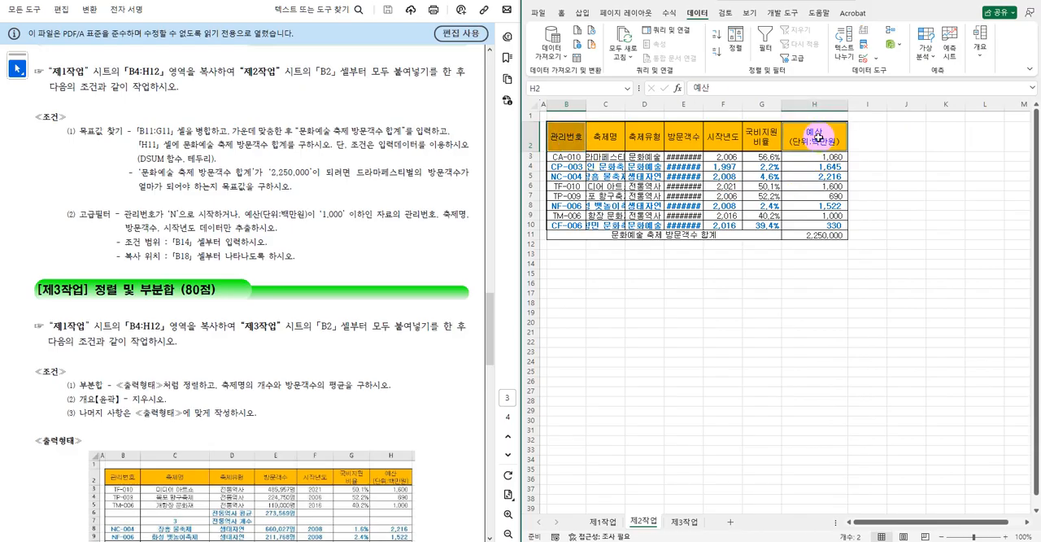
pyautogui.hotkey('ctrl', 'c')
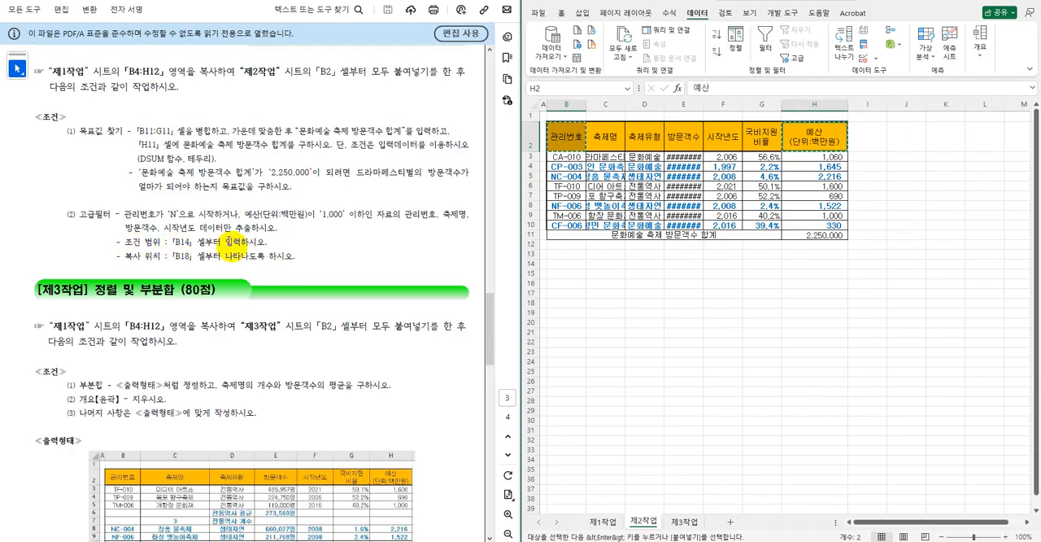
pyautogui.click(566, 265)
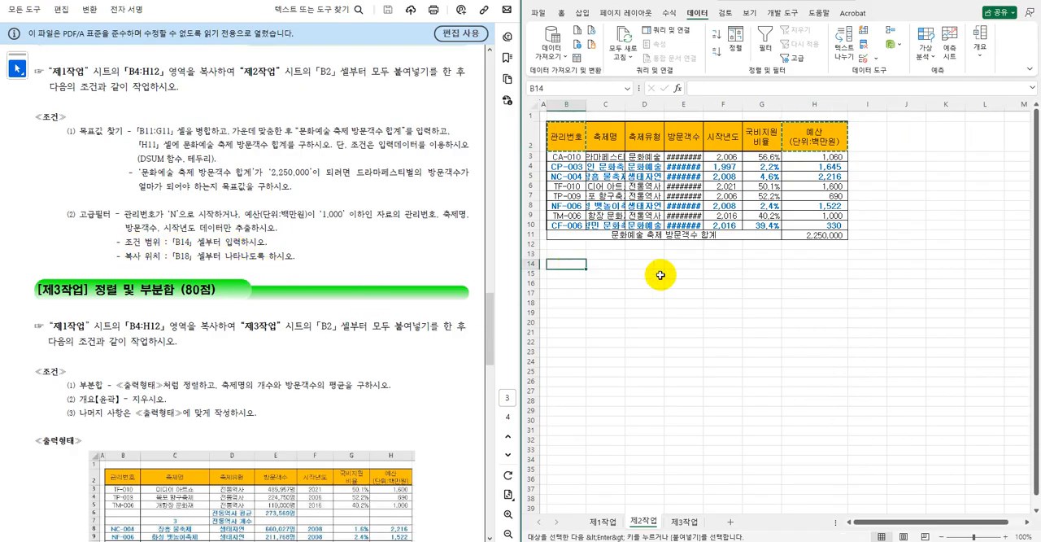
pyautogui.hotkey('ctrl', 'v')
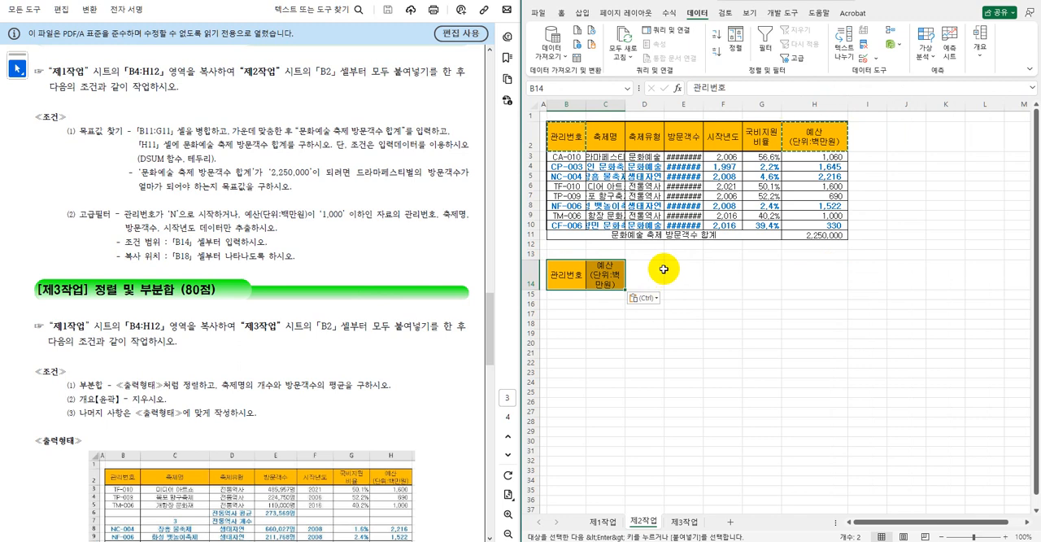
pyautogui.click(698, 285)
# Enter the OR criteria on separate rows: N* in B15 under 관리번호 and <=1000 in C16 under 예산.
pyautogui.click(573, 294)
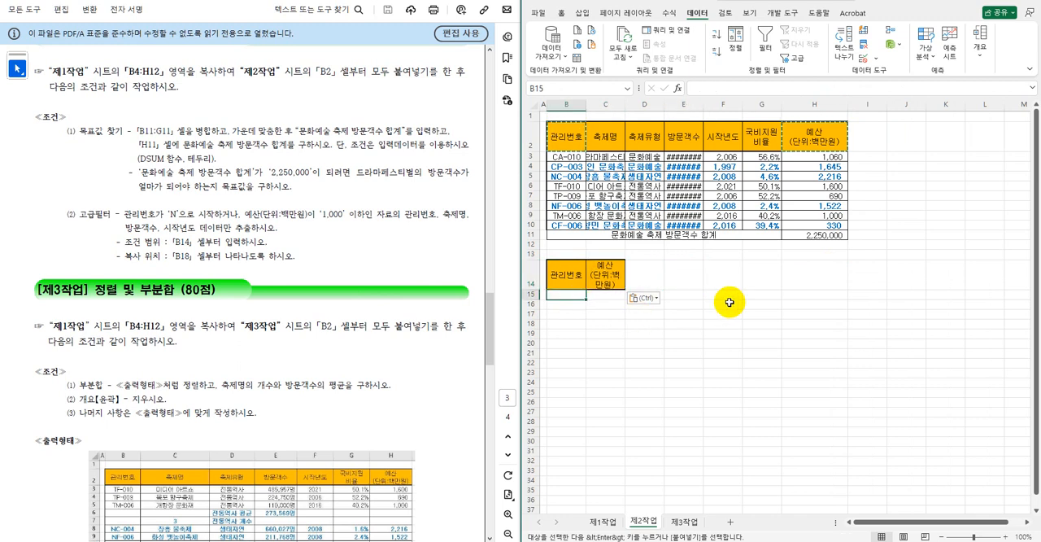
pyautogui.write('ㅜ')
pyautogui.write('N*')
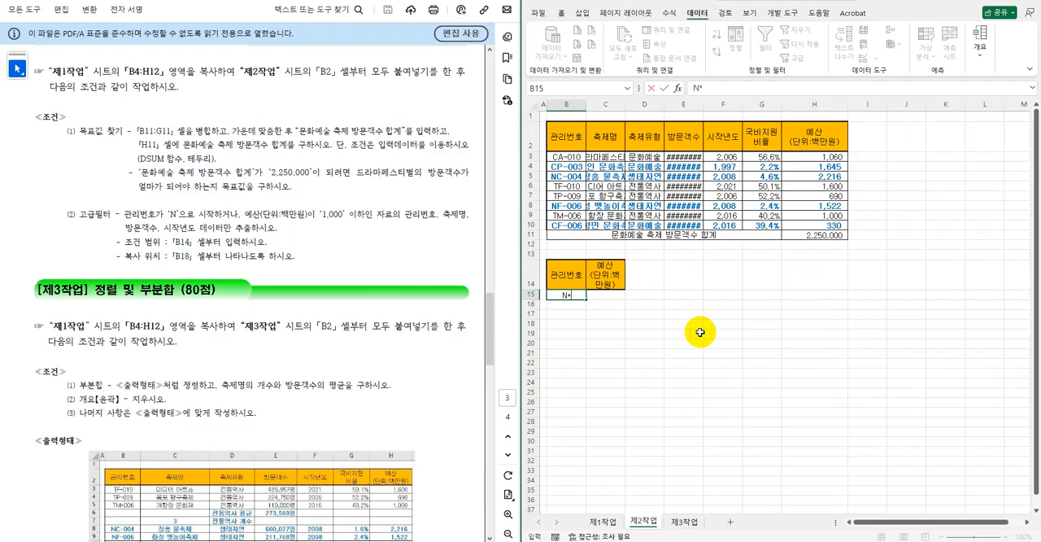
pyautogui.click(607, 298)
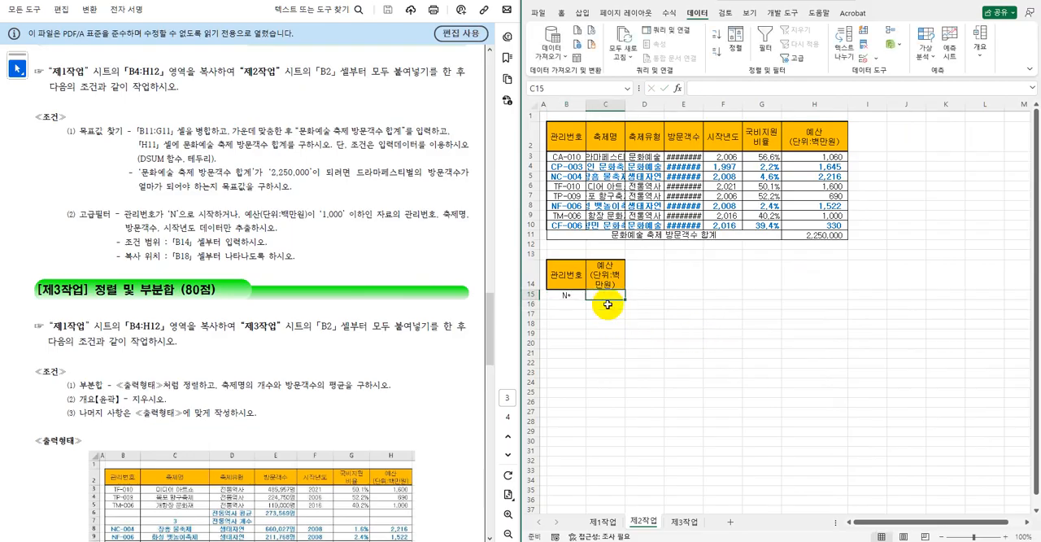
pyautogui.click(606, 305)
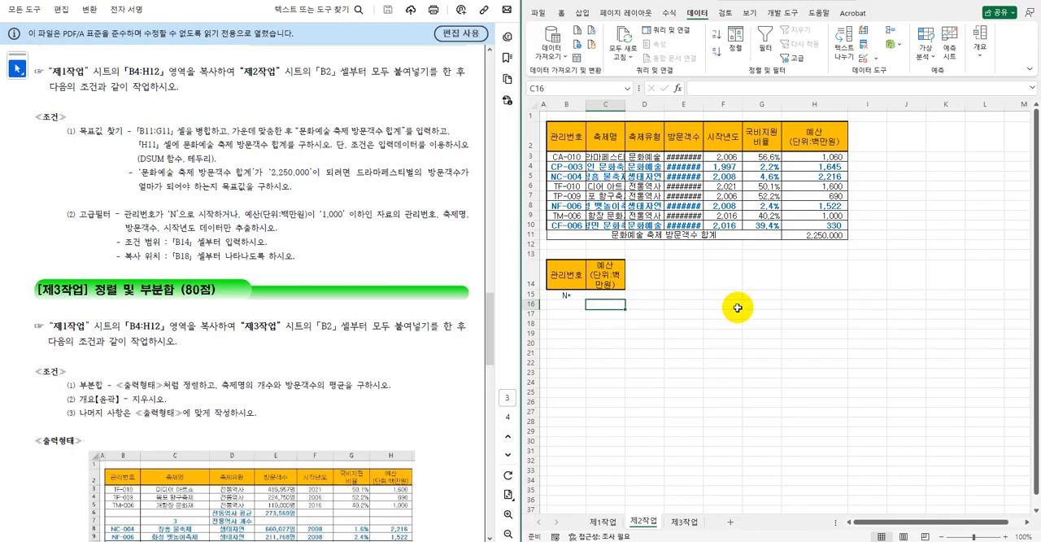
pyautogui.write('<=1000')
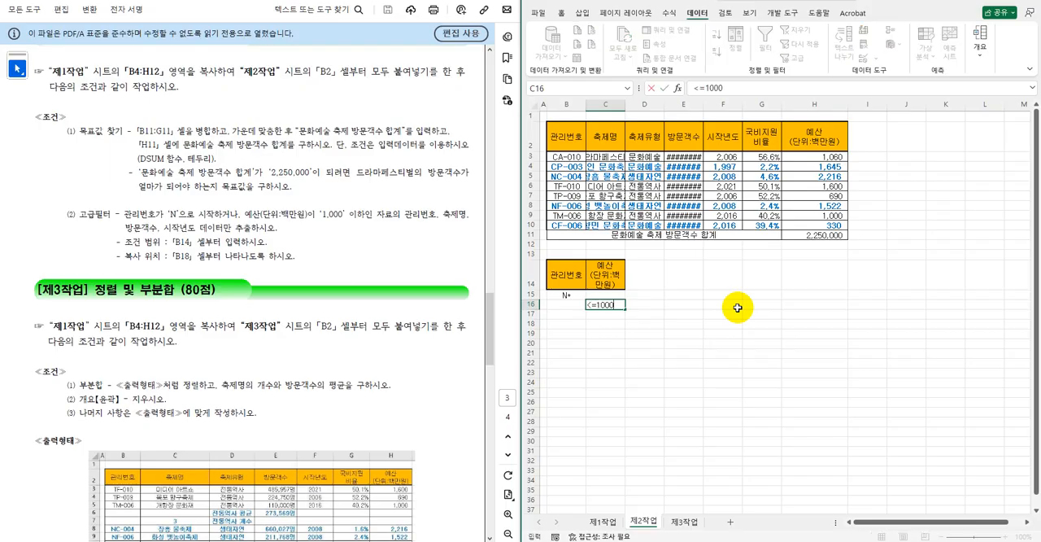
pyautogui.press('Return')
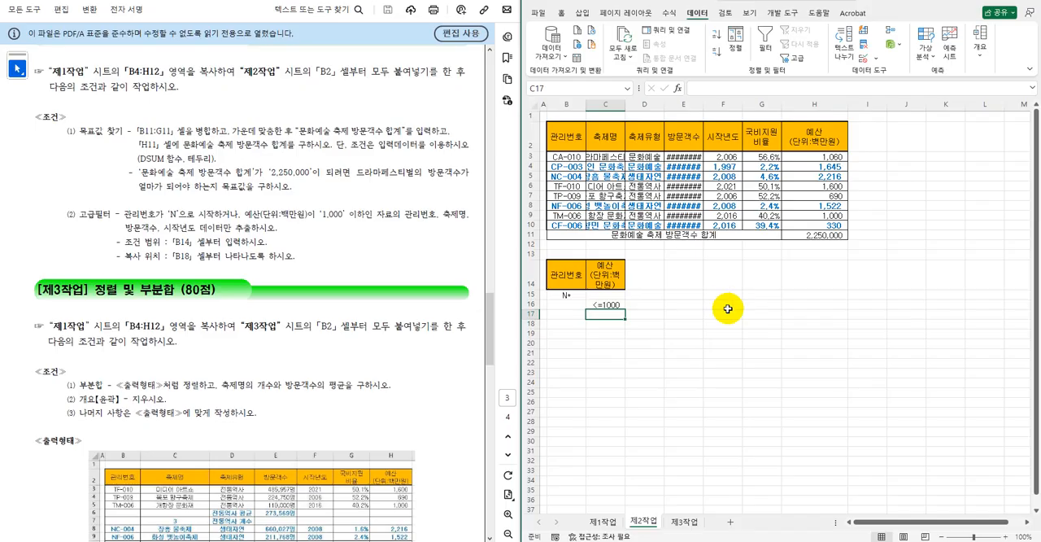
pyautogui.click(729, 295)
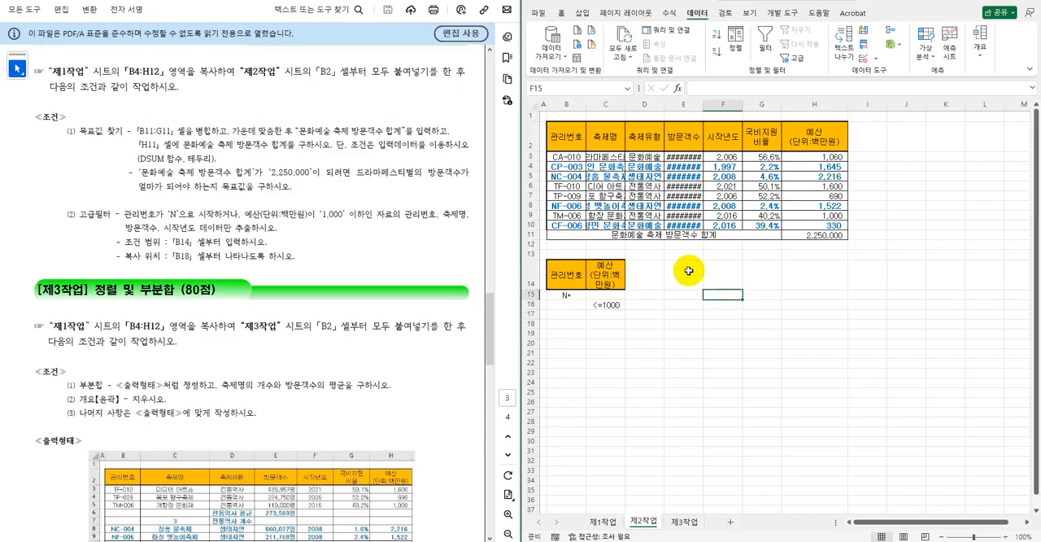
# Copy the 관리번호, 축제명, 방문객수 and 시작년도 headers from row 2 to B18 as the extraction headers.
pyautogui.click(571, 138)
pyautogui.keyDown('ctrl'); pyautogui.click(608, 138); pyautogui.keyUp('ctrl')
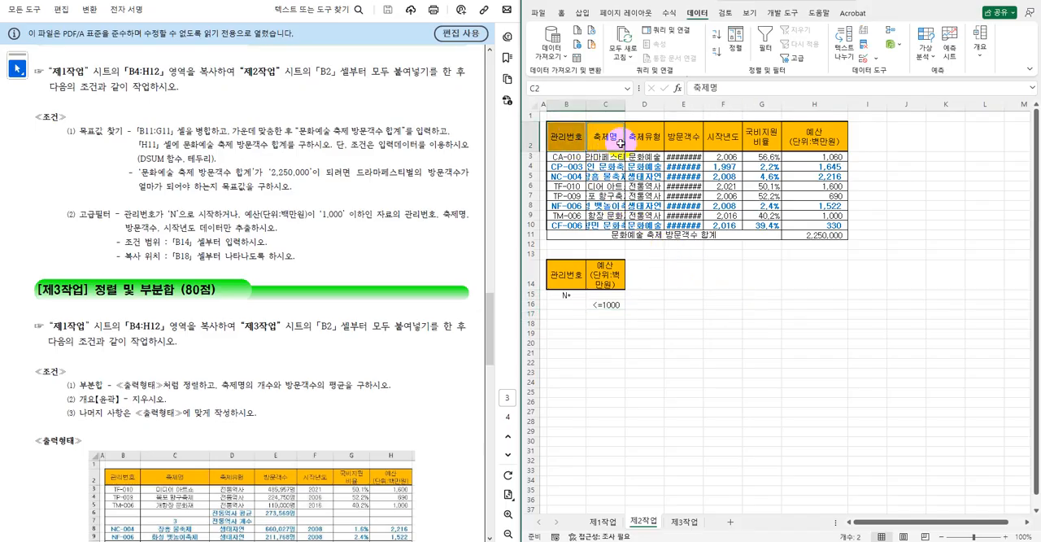
pyautogui.keyDown('ctrl'); pyautogui.click(684, 137); pyautogui.keyUp('ctrl')
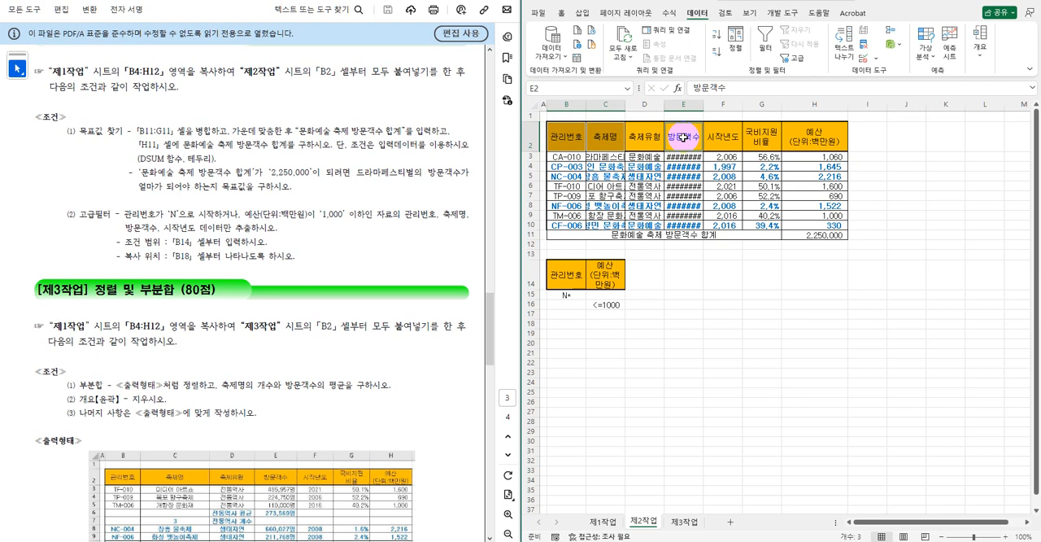
pyautogui.keyDown('ctrl'); pyautogui.click(734, 141); pyautogui.keyUp('ctrl')
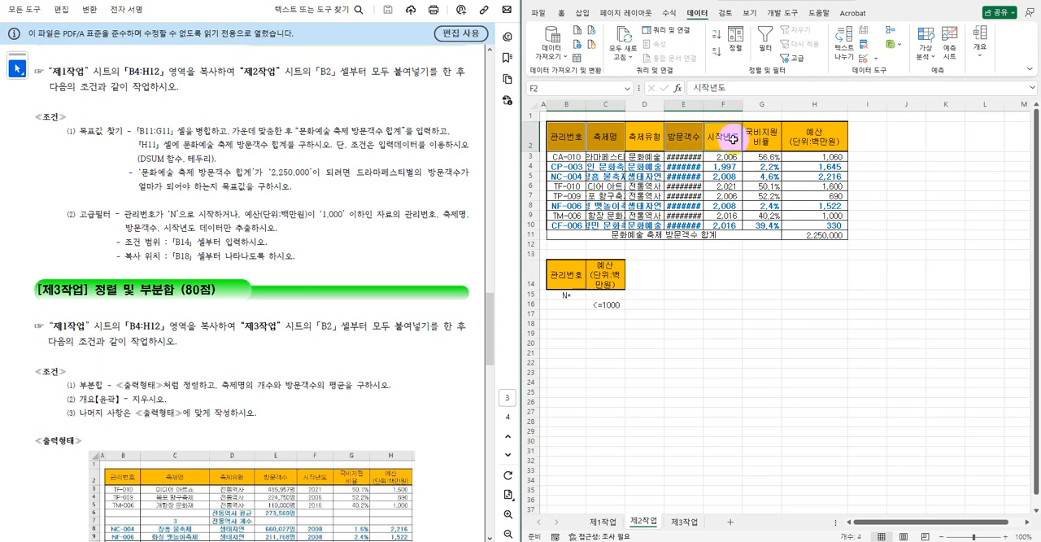
pyautogui.hotkey('ctrl', 'c')
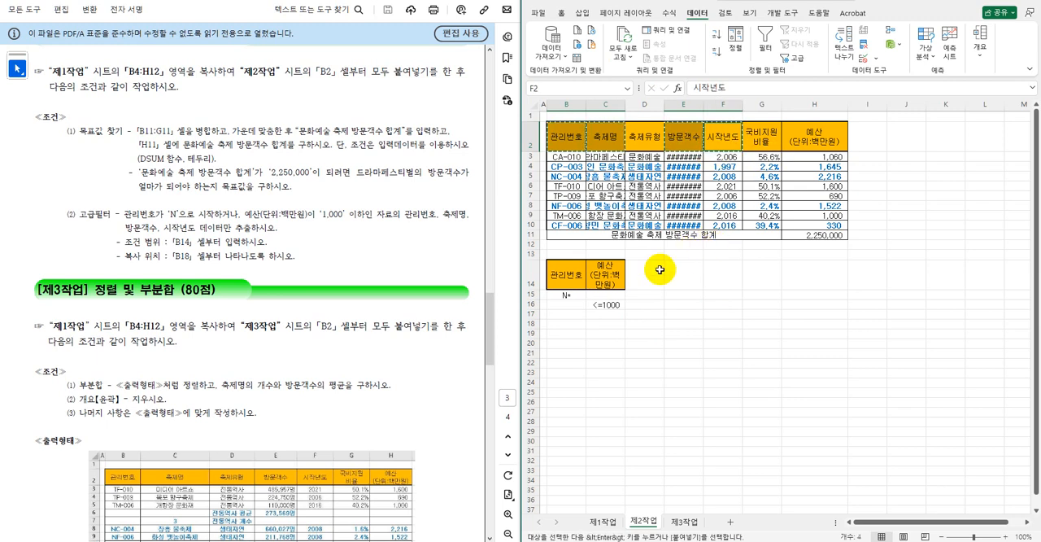
pyautogui.click(567, 324)
pyautogui.hotkey('ctrl', 'v')
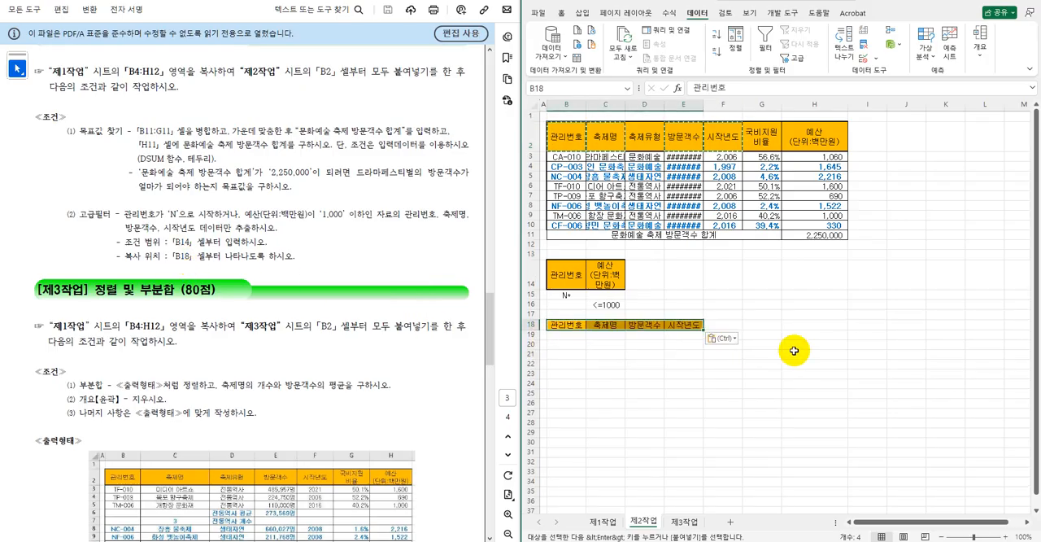
pyautogui.click(815, 327)
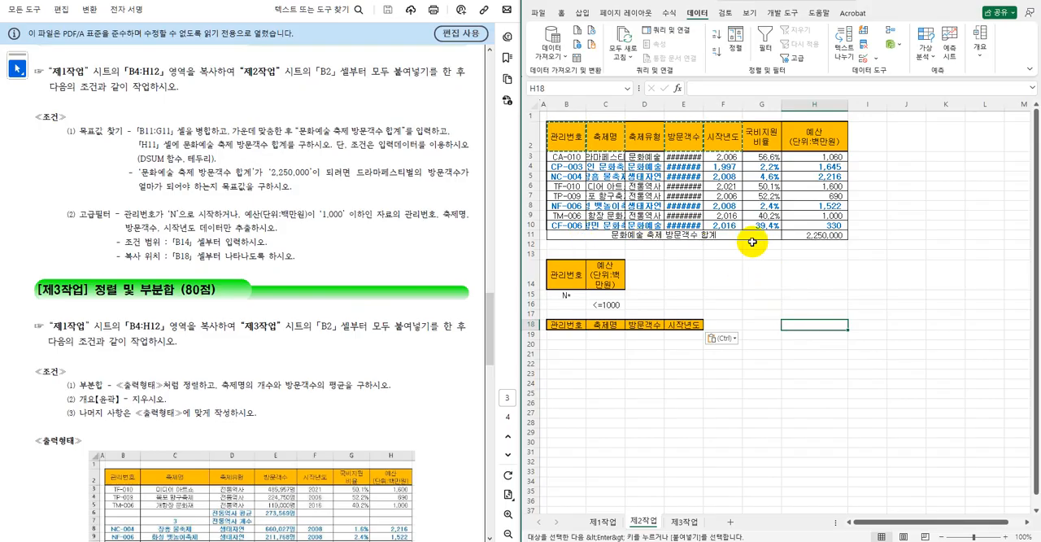
# Run an advanced filter on B2:H10 with criteria range B14:C16, copying the results to another location at B18:E18.
pyautogui.click(565, 140)
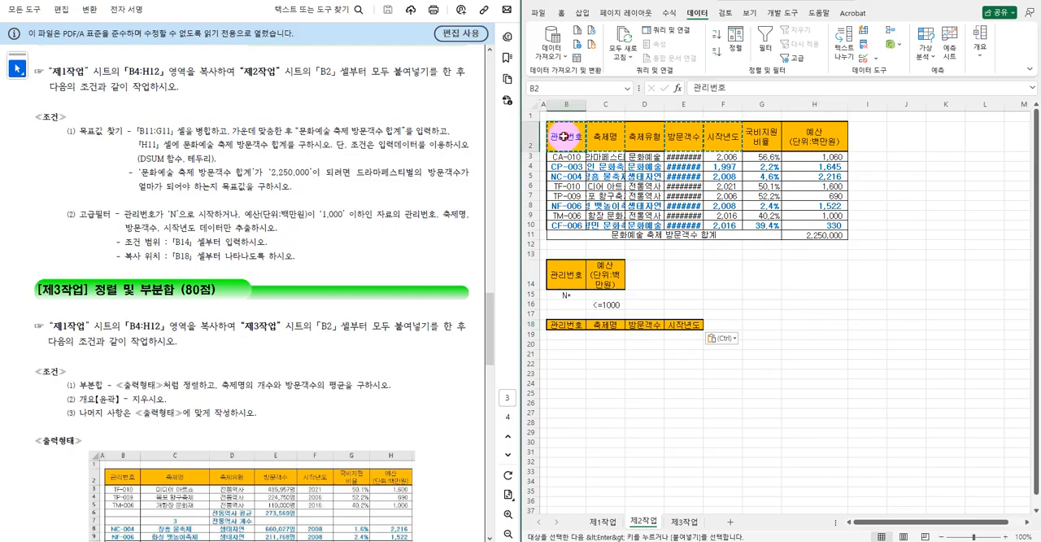
pyautogui.moveTo(663, 162); pyautogui.dragTo(820, 226)
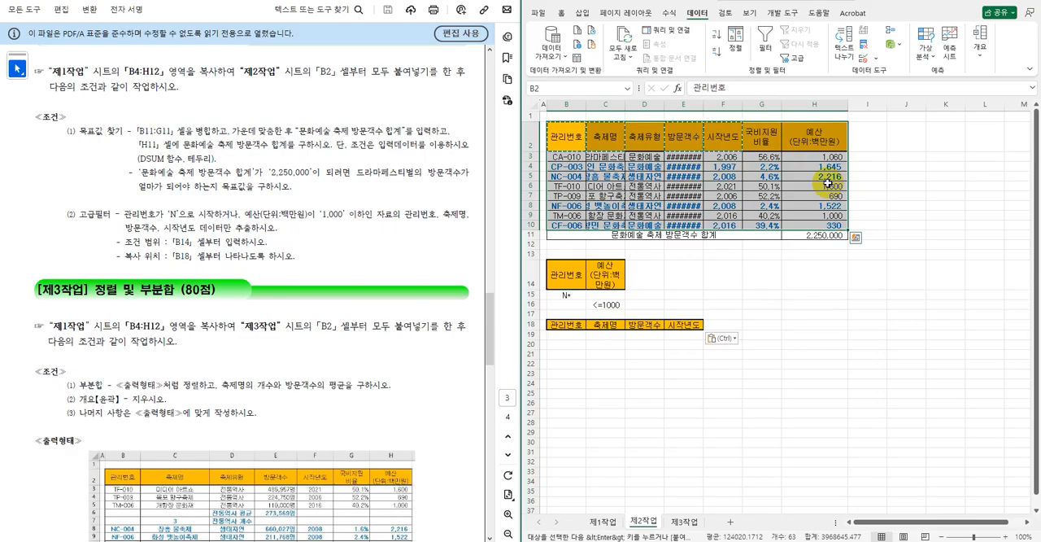
pyautogui.click(800, 60)
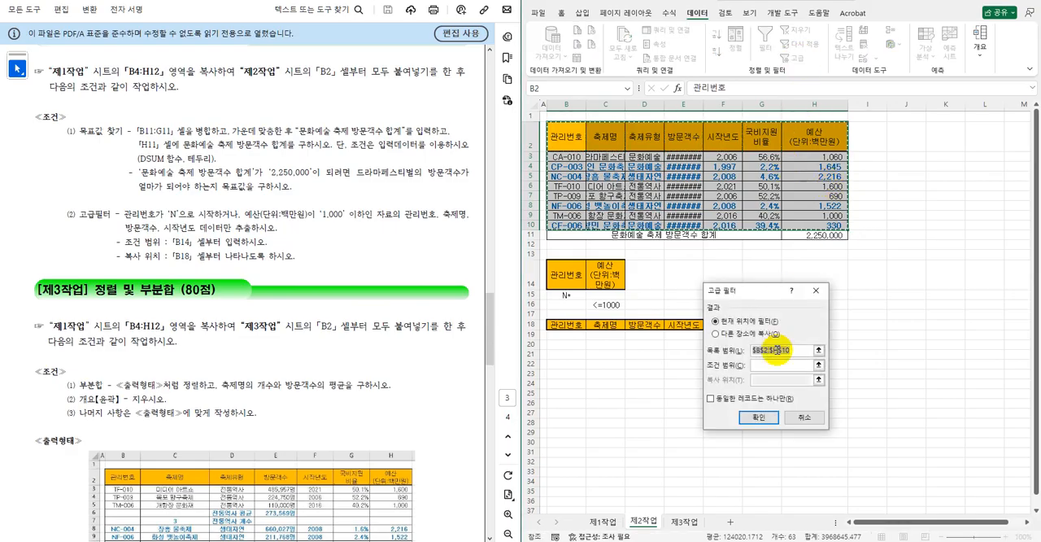
pyautogui.click(761, 363)
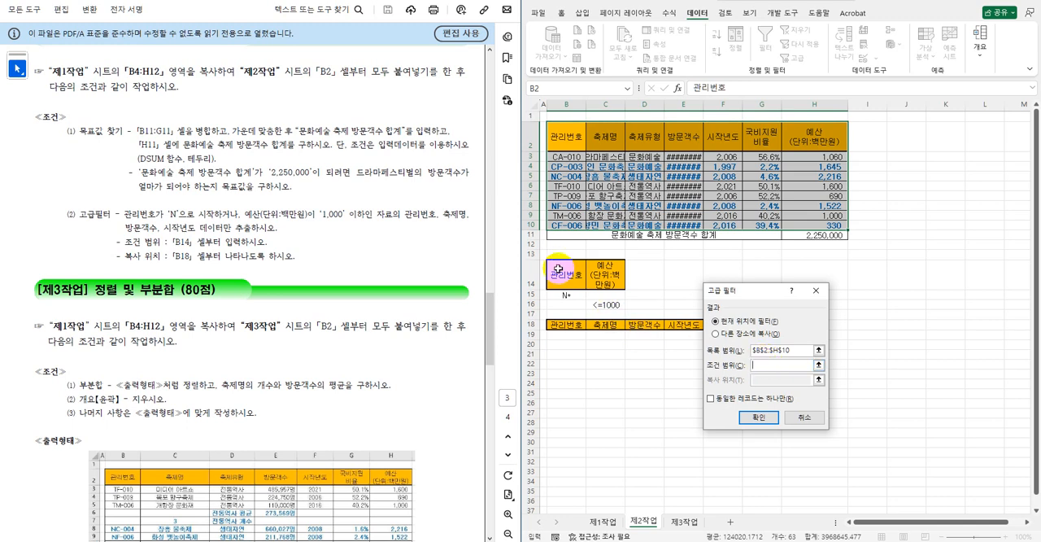
pyautogui.moveTo(558, 269); pyautogui.dragTo(604, 305)
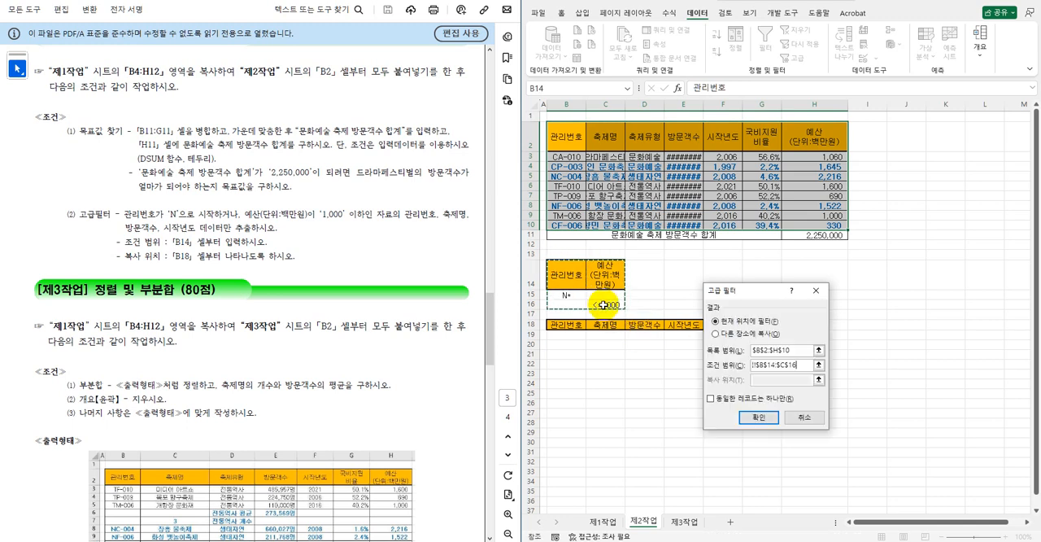
pyautogui.click(738, 335)
pyautogui.click(757, 379)
pyautogui.moveTo(765, 291); pyautogui.dragTo(865, 225)
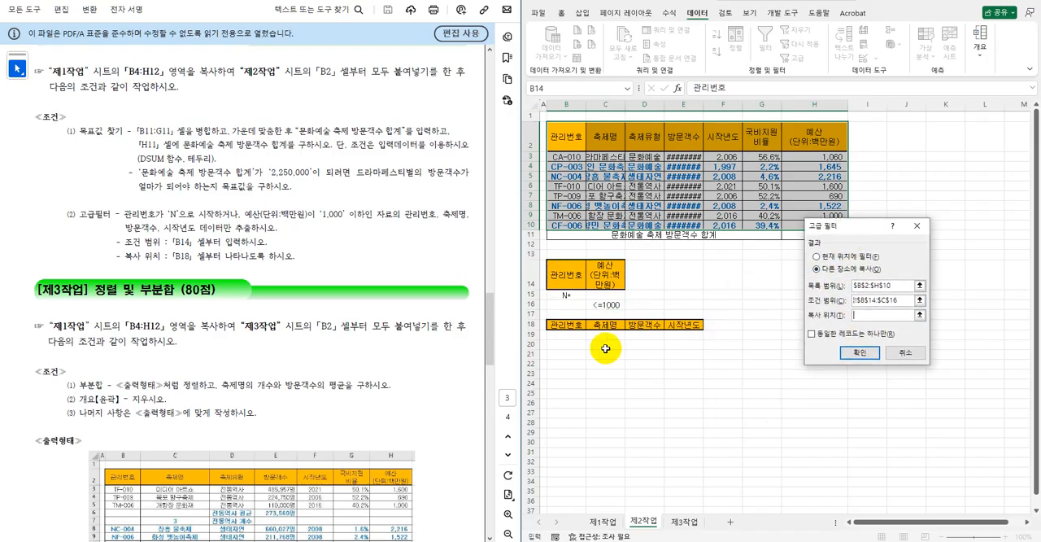
pyautogui.click(565, 326)
pyautogui.moveTo(565, 326); pyautogui.dragTo(683, 326)
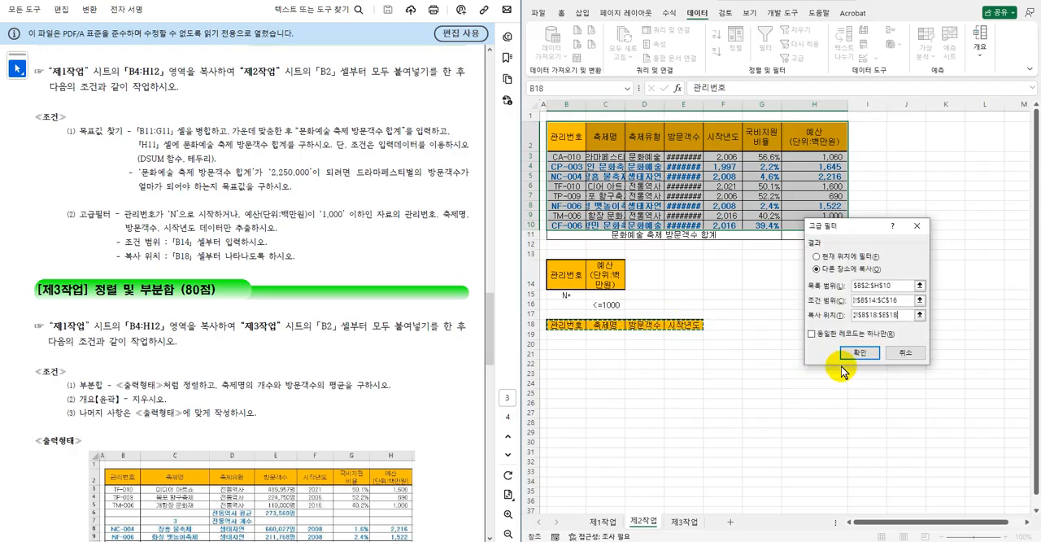
pyautogui.click(858, 356)
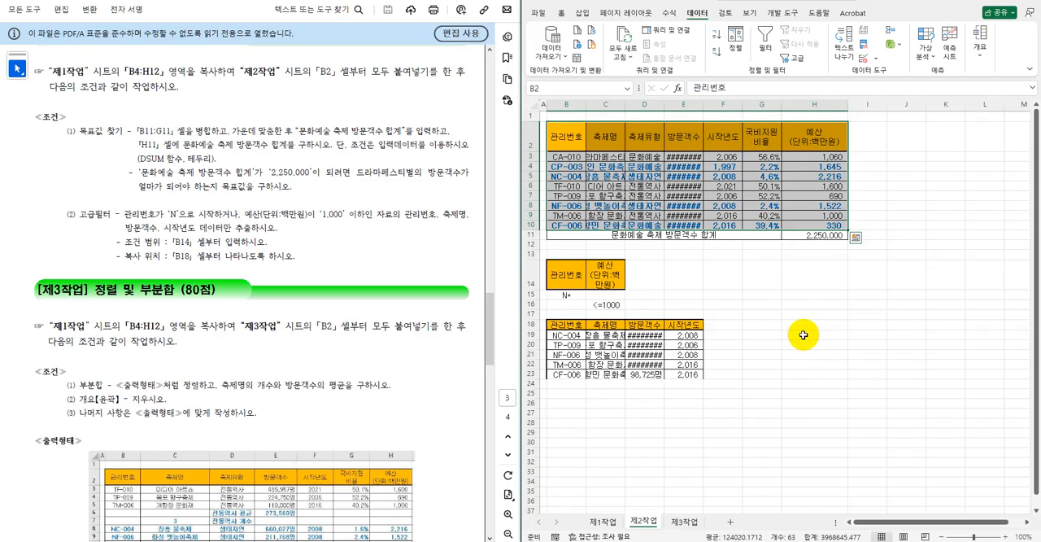
# AutoFit the widths of columns B through G to their contents.
pyautogui.moveTo(569, 108); pyautogui.dragTo(773, 111)
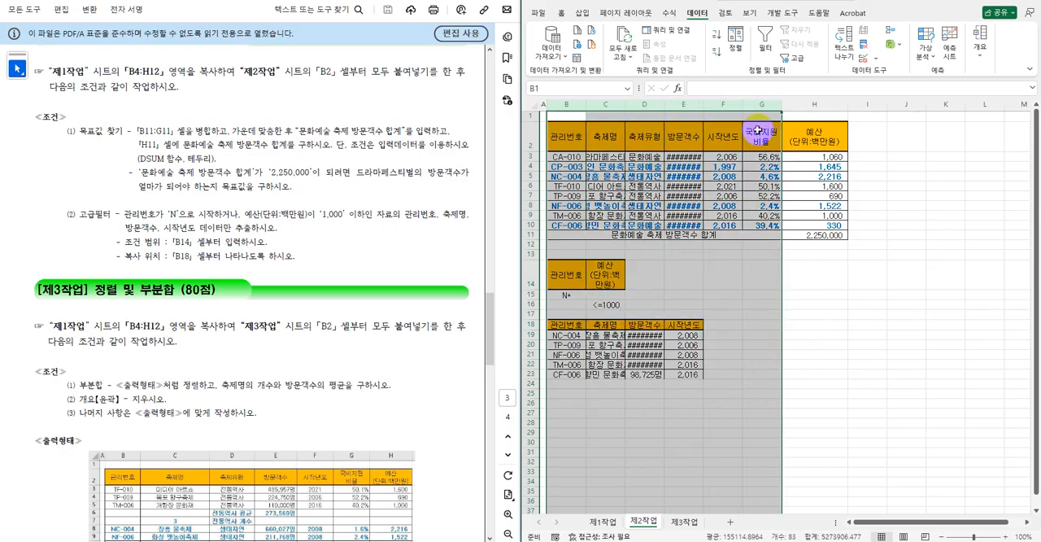
pyautogui.doubleClick(662, 105)
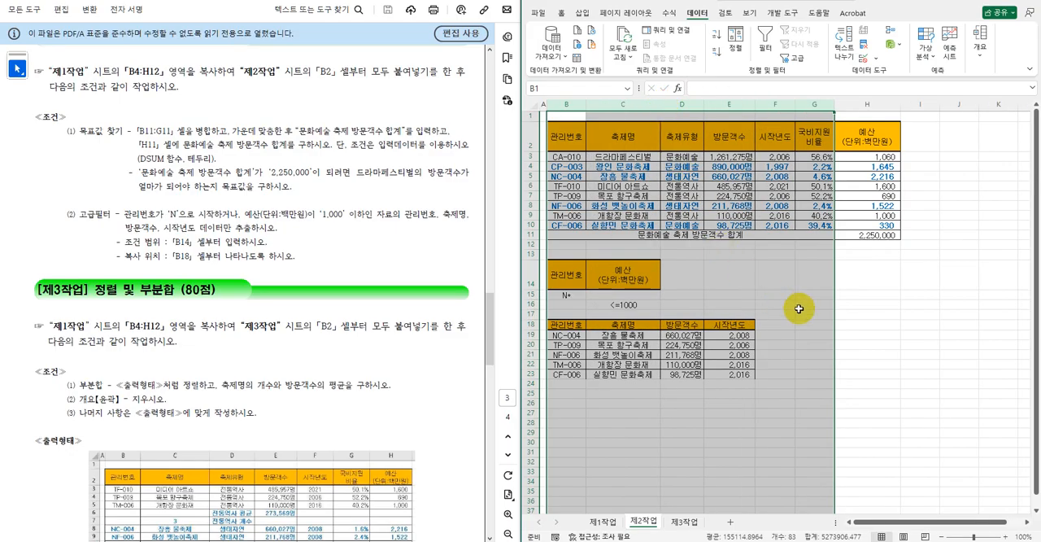
pyautogui.click(799, 306)
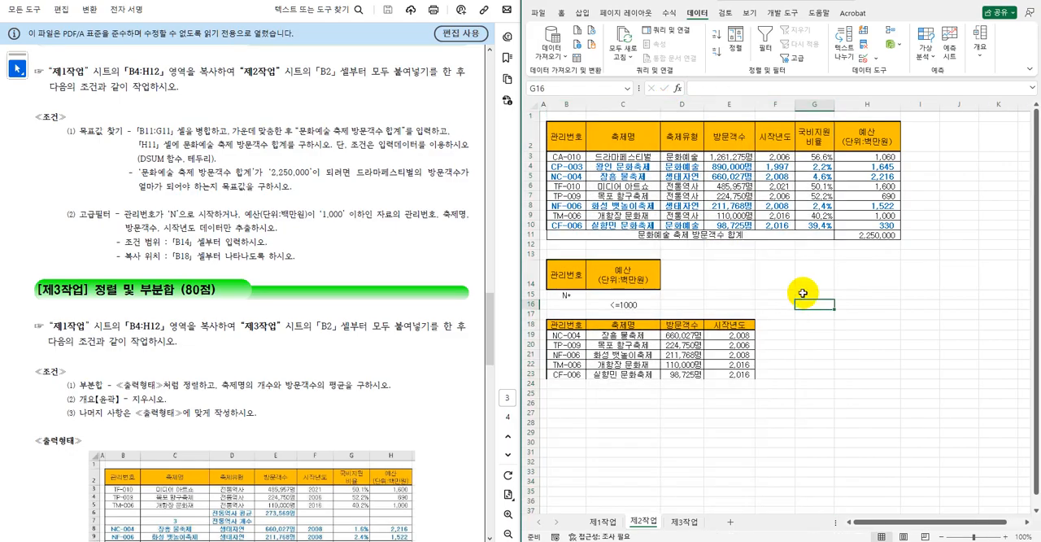